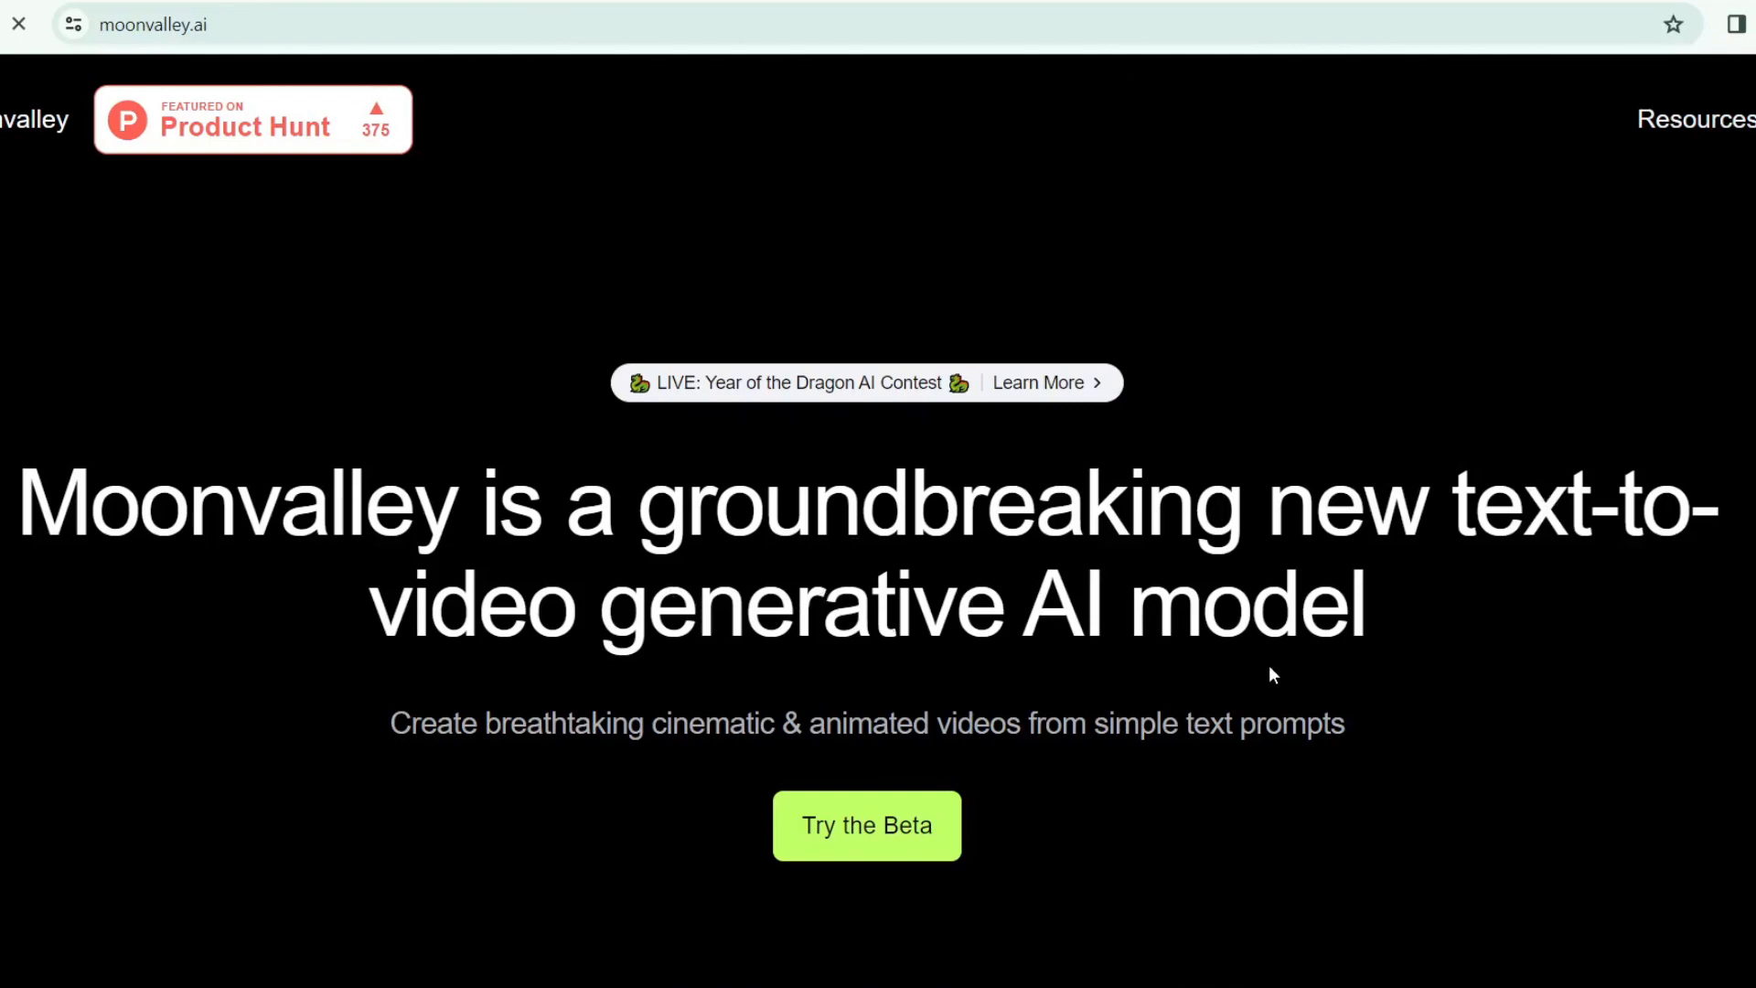
Capture a screen snip of the Moonvalley homepage's headline, tagline and beta link area.
key(Print)
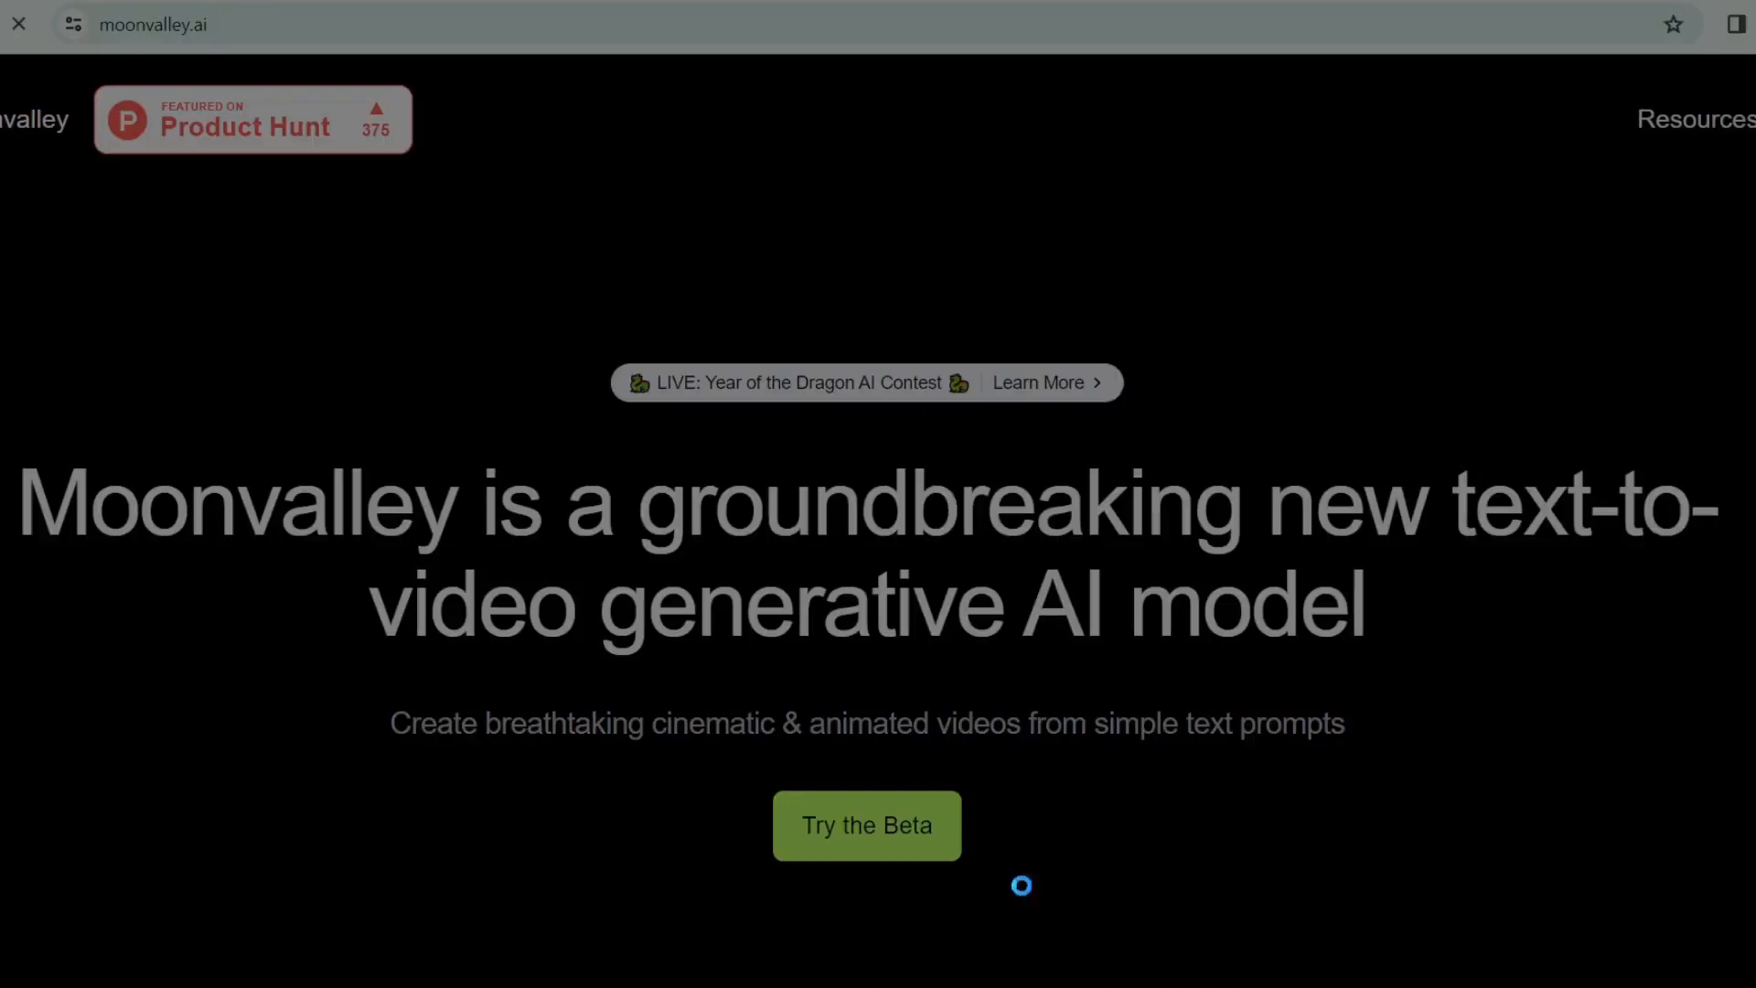
drag(0, 428, 1745, 848)
drag(1746, 847, 1745, 864)
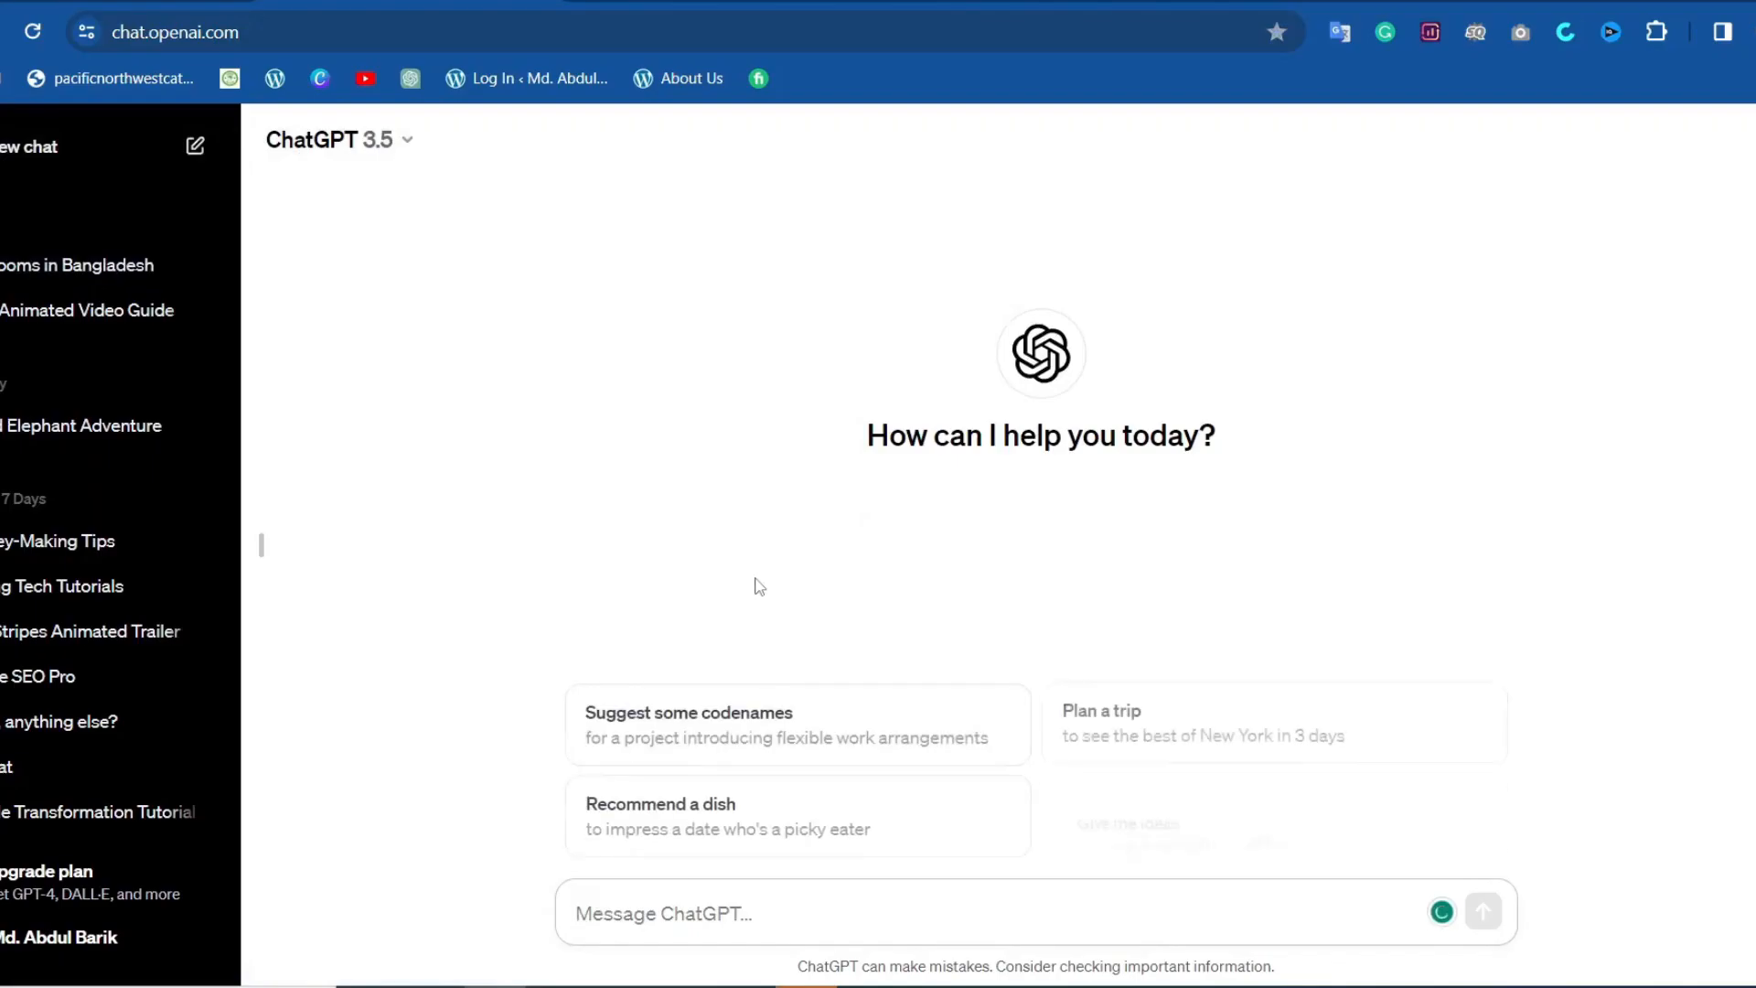
text(create)
key(BackSpace)
key(BackSpace)
key(BackSpace)
key(BackSpace)
key(BackSpace)
key(BackSpace)
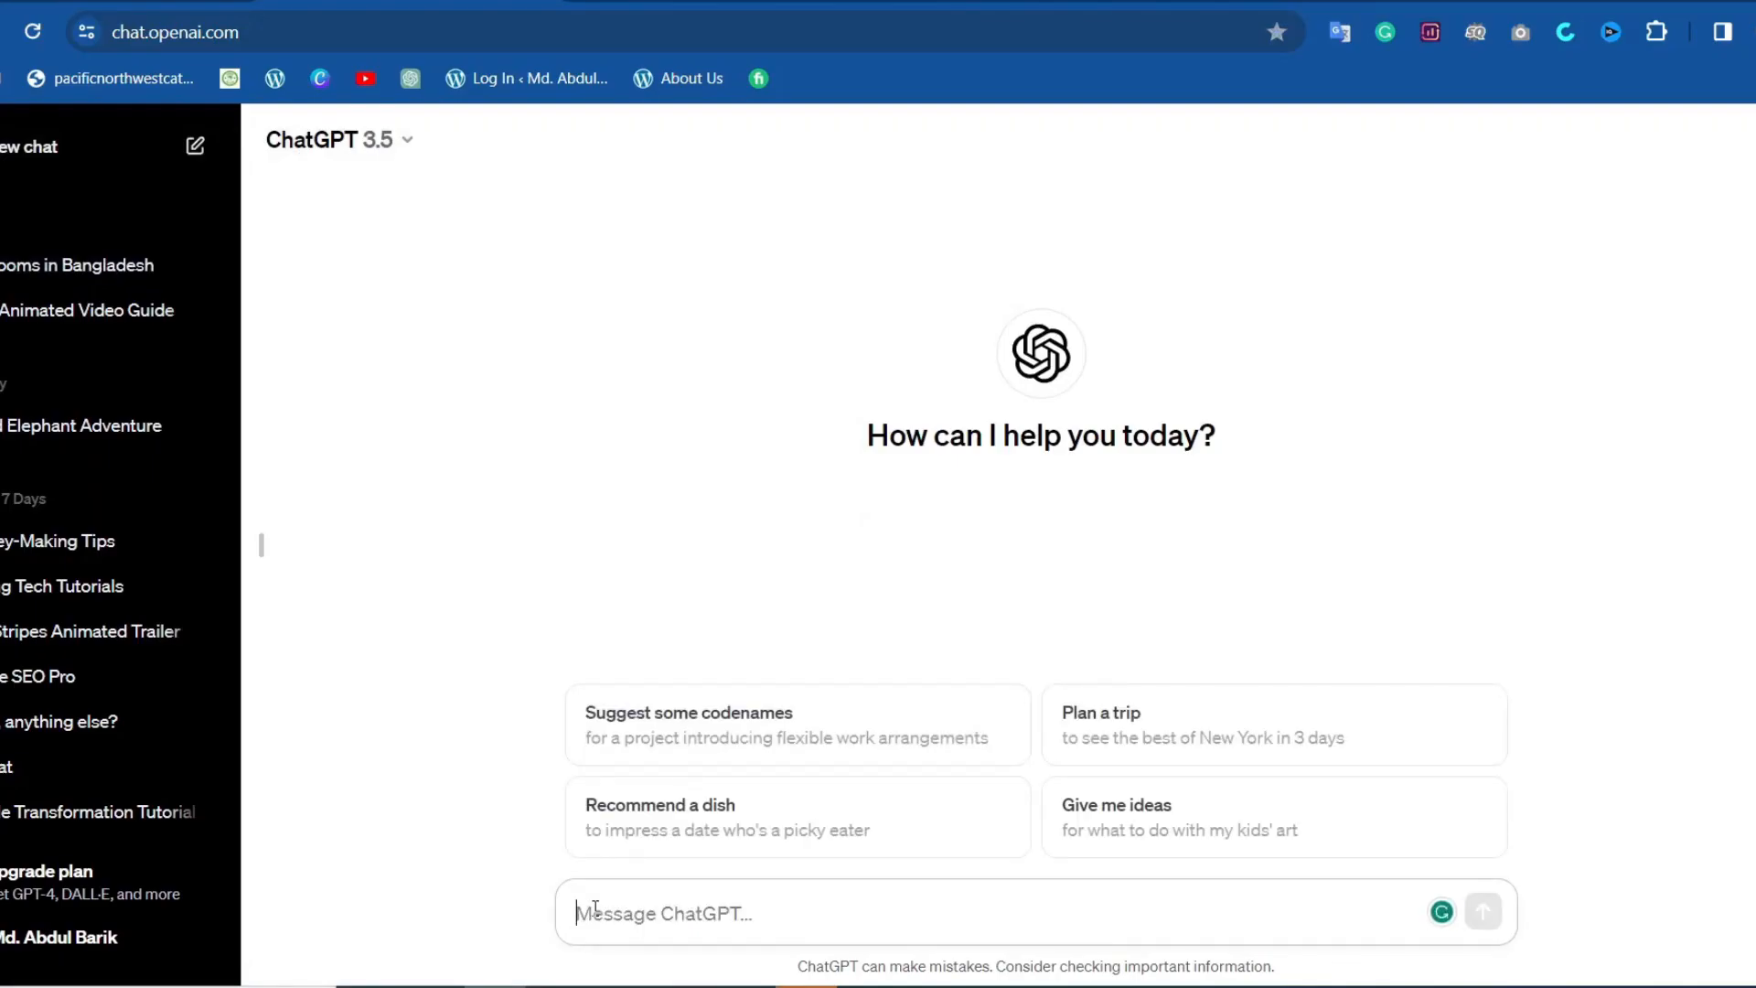
Begin the ChatGPT message with "write a fantastic short story", correcting the spelling of "fantastic".
text(write a short)
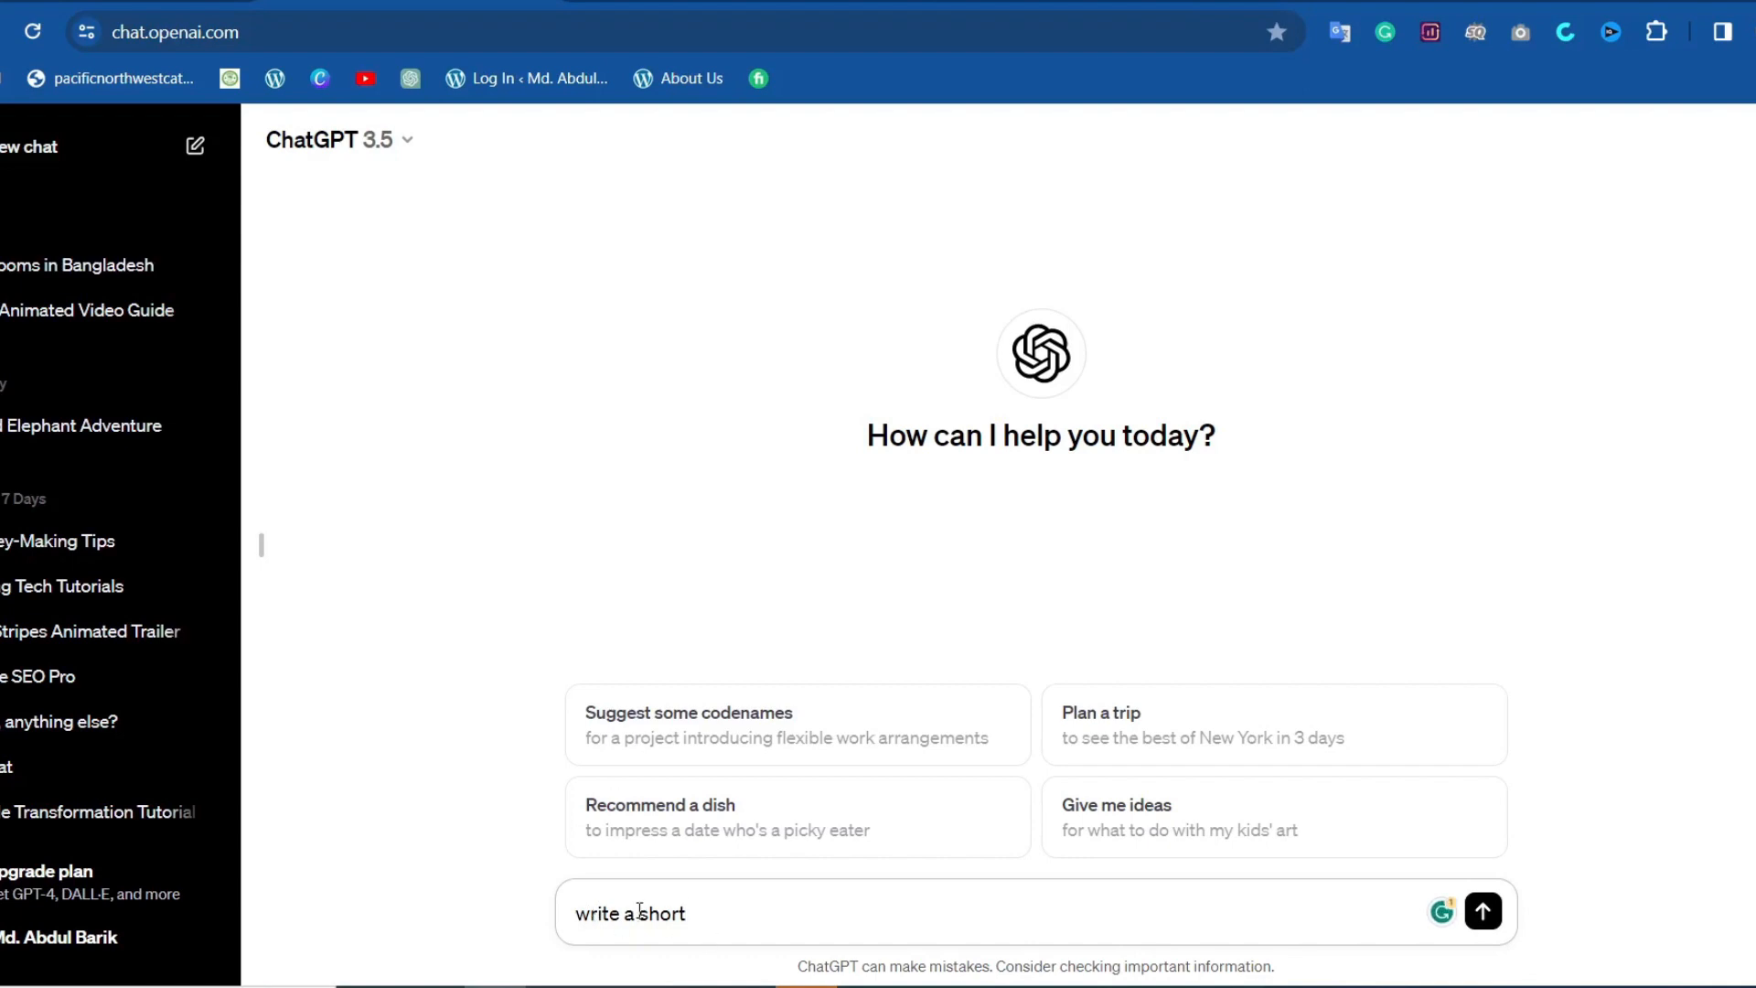
click(639, 913)
text(fantustic)
mouse_move(666, 924)
click(681, 737)
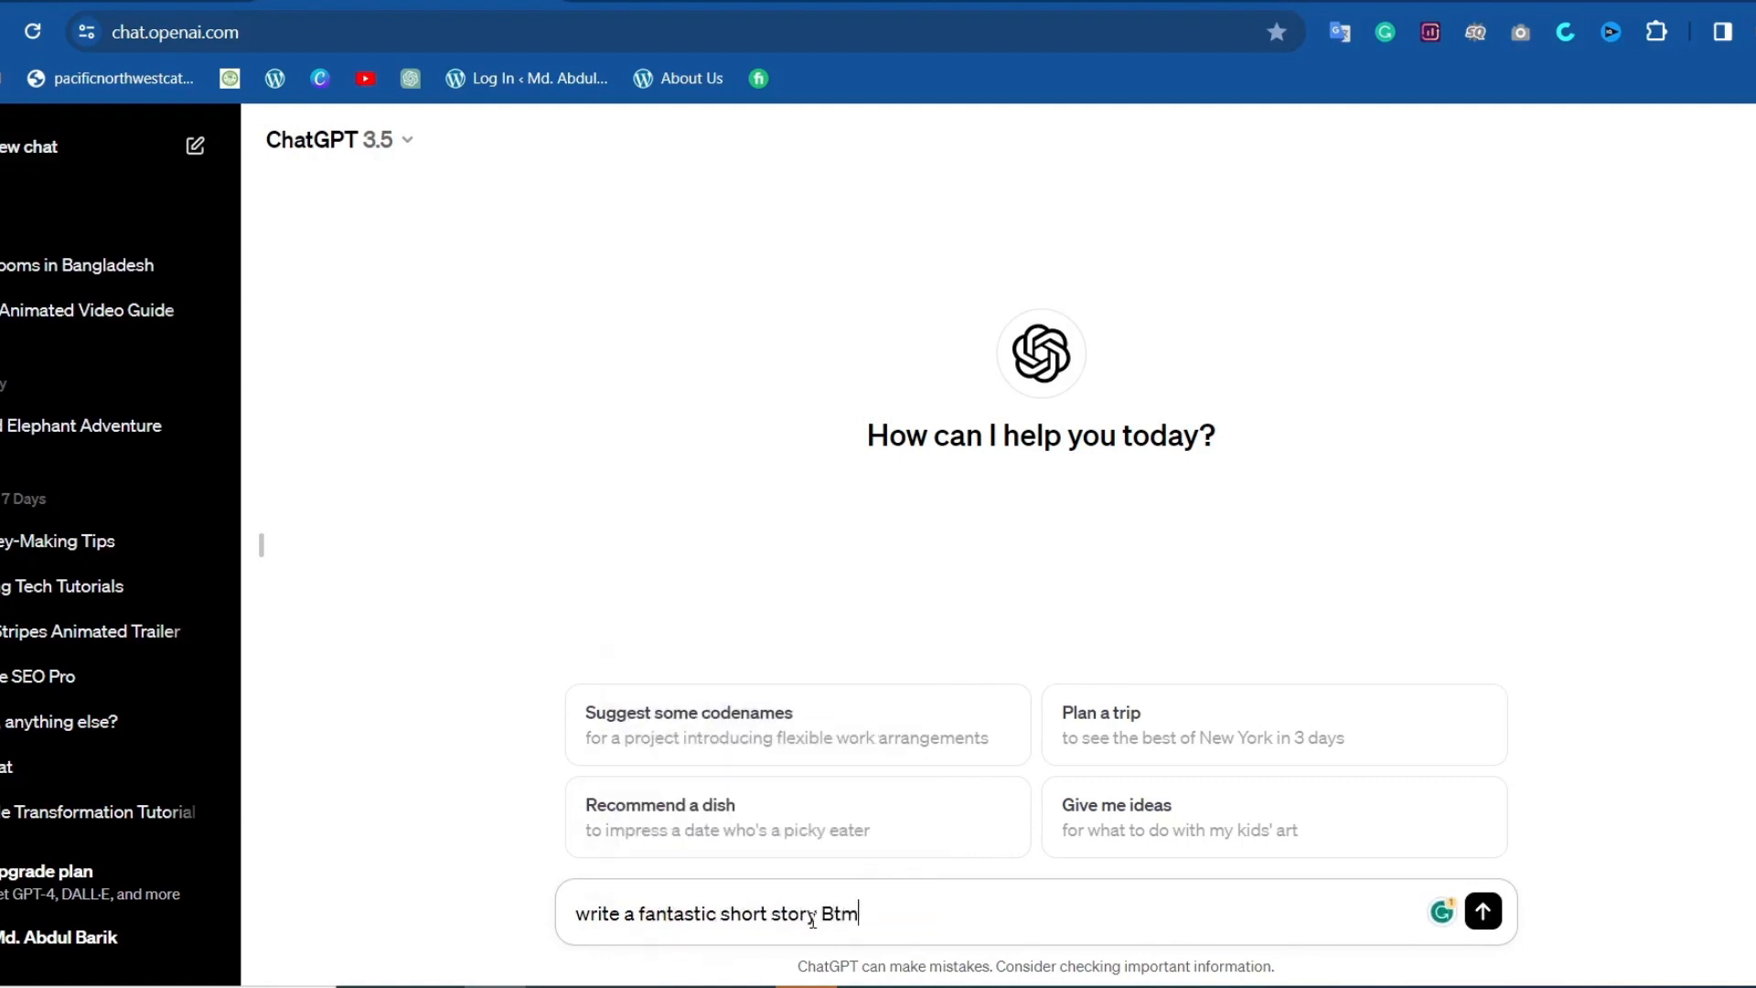
Extend the prompt so it states that the hero is "Batman".
click(818, 914)
text(the is)
key(BackSpace)
key(BackSpace)
key(BackSpace)
key(BackSpace)
key(BackSpace)
key(BackSpace)
text(hero is ")
text(, THE STORY)
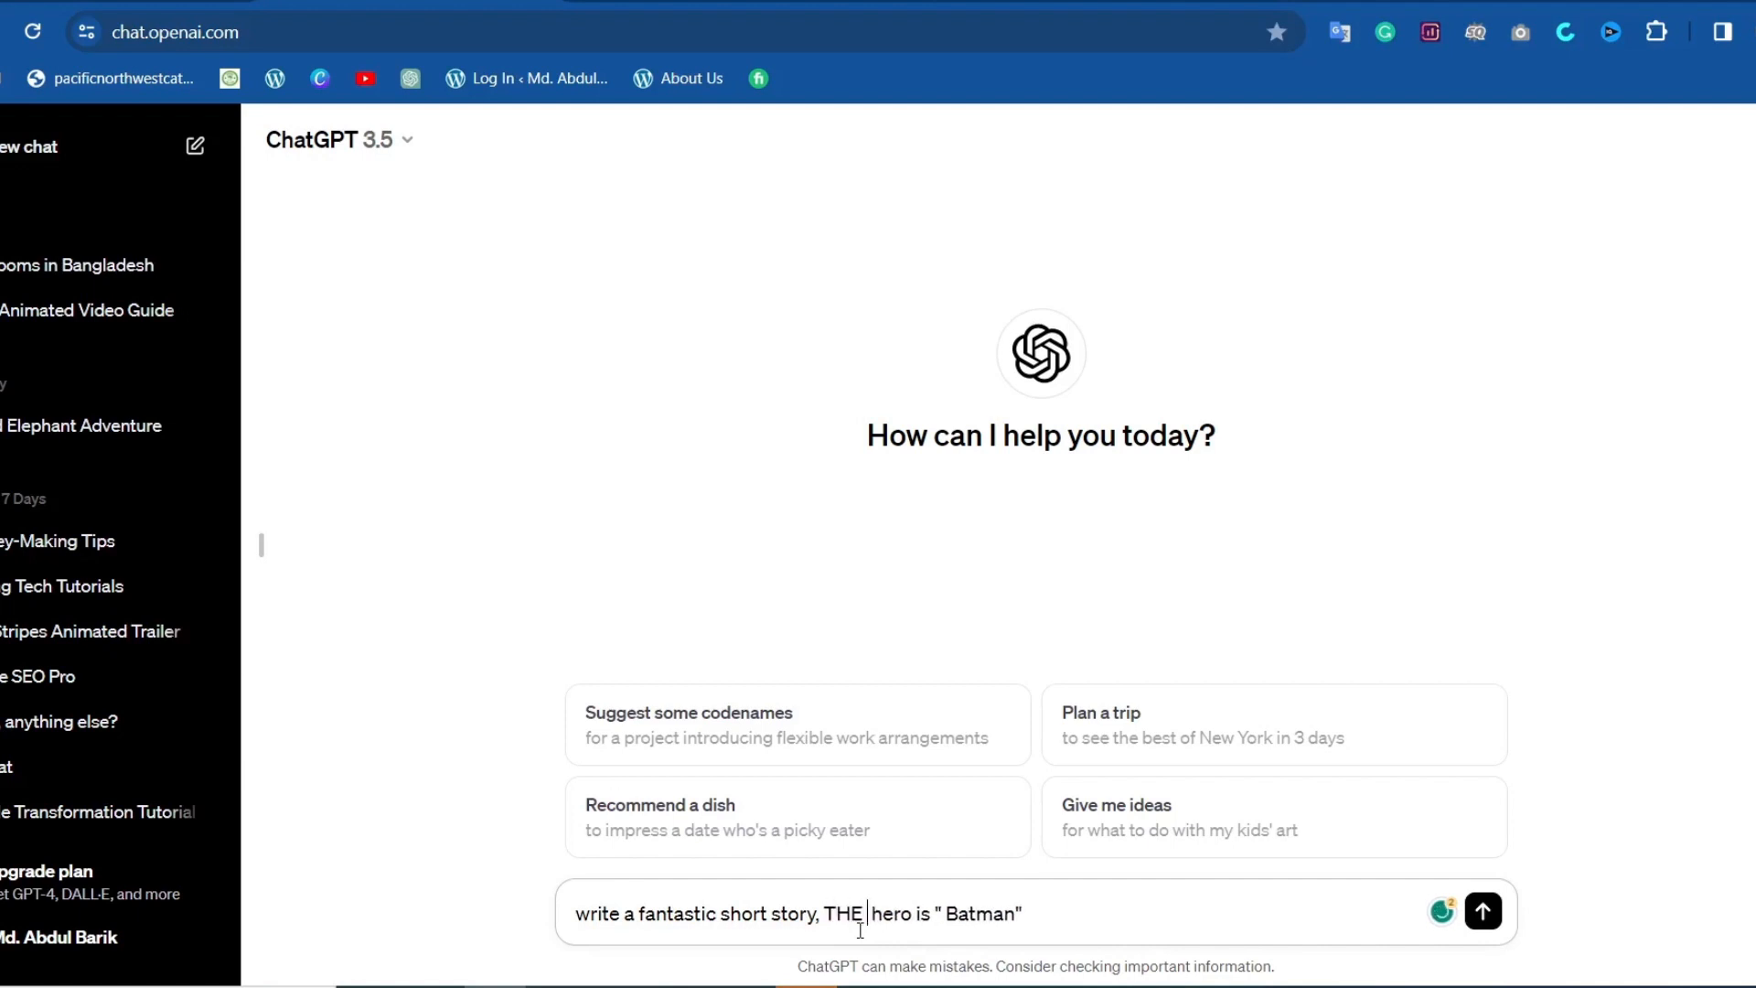
Insert "the story" in lower case before "hero", add "about 100 words," and send the prompt.
key(BackSpace)
key(BackSpace)
key(BackSpace)
key(BackSpace)
key(BackSpace)
key(BackSpace)
key(BackSpace)
key(BackSpace)
key(BackSpace)
text(the story)
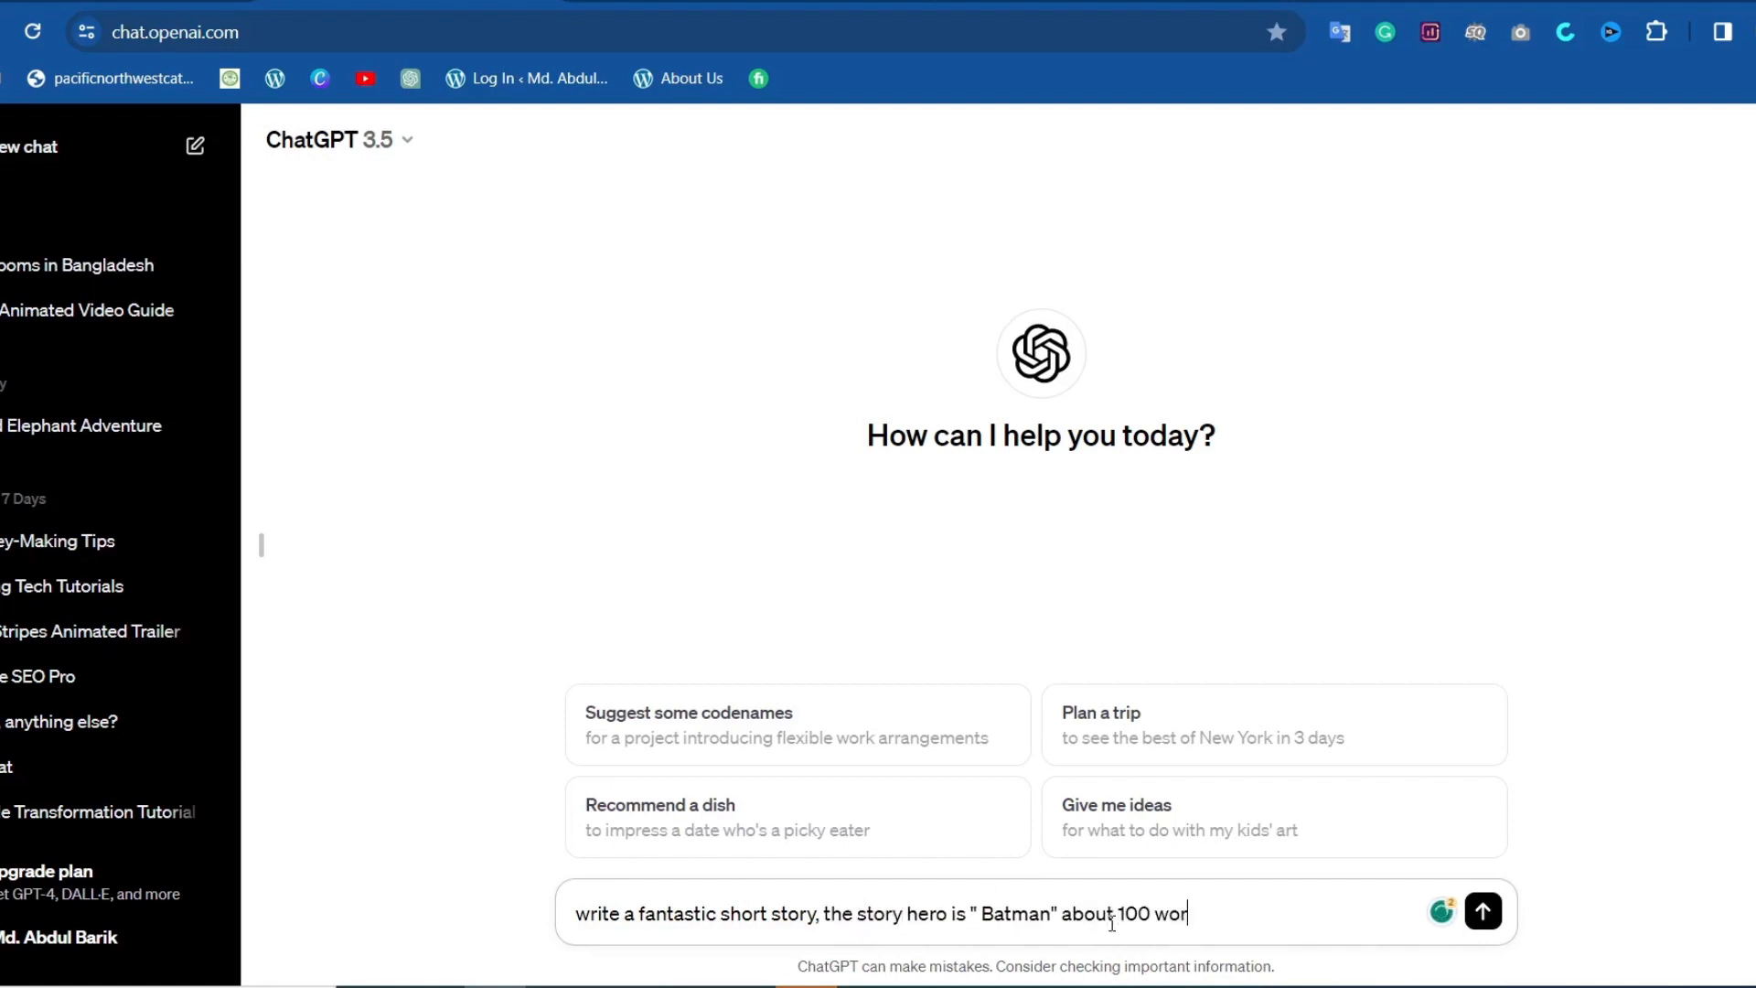
key(Return)
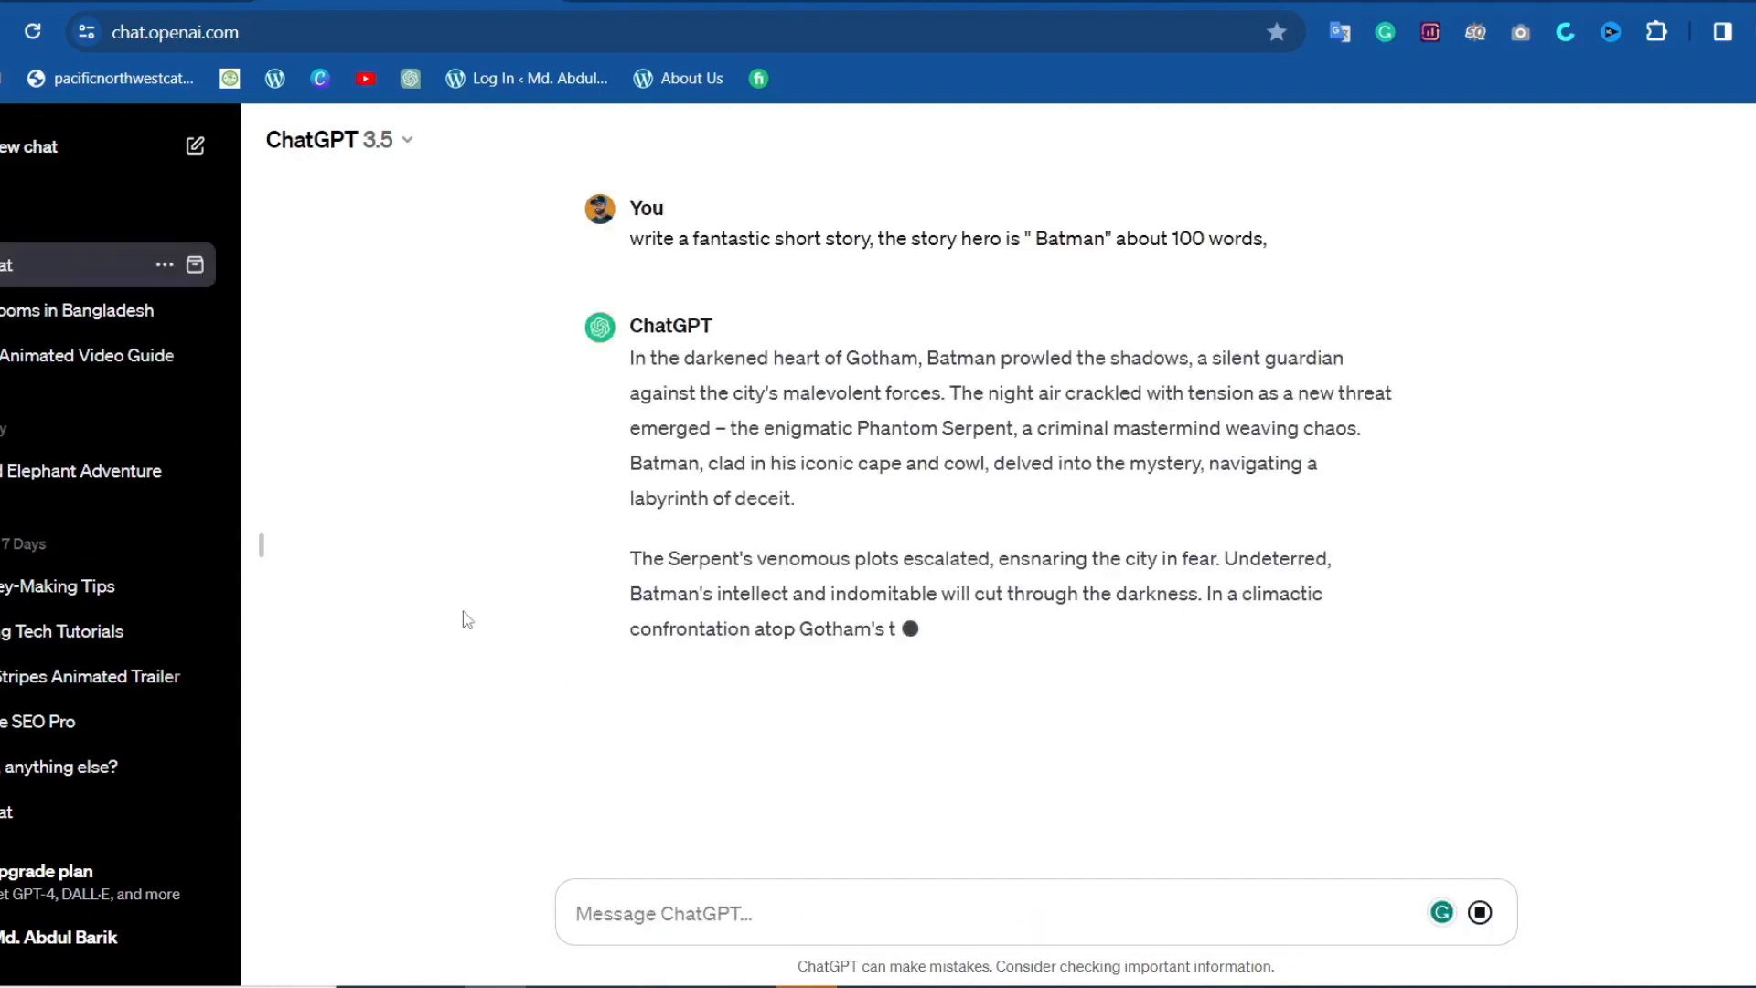
Copy the full text of the generated Batman story.
drag(630, 359, 1217, 701)
key(ctrl+c)
Look up "elevan" in a new browser tab and go to the ElevenLabs site.
key(ctrl+t)
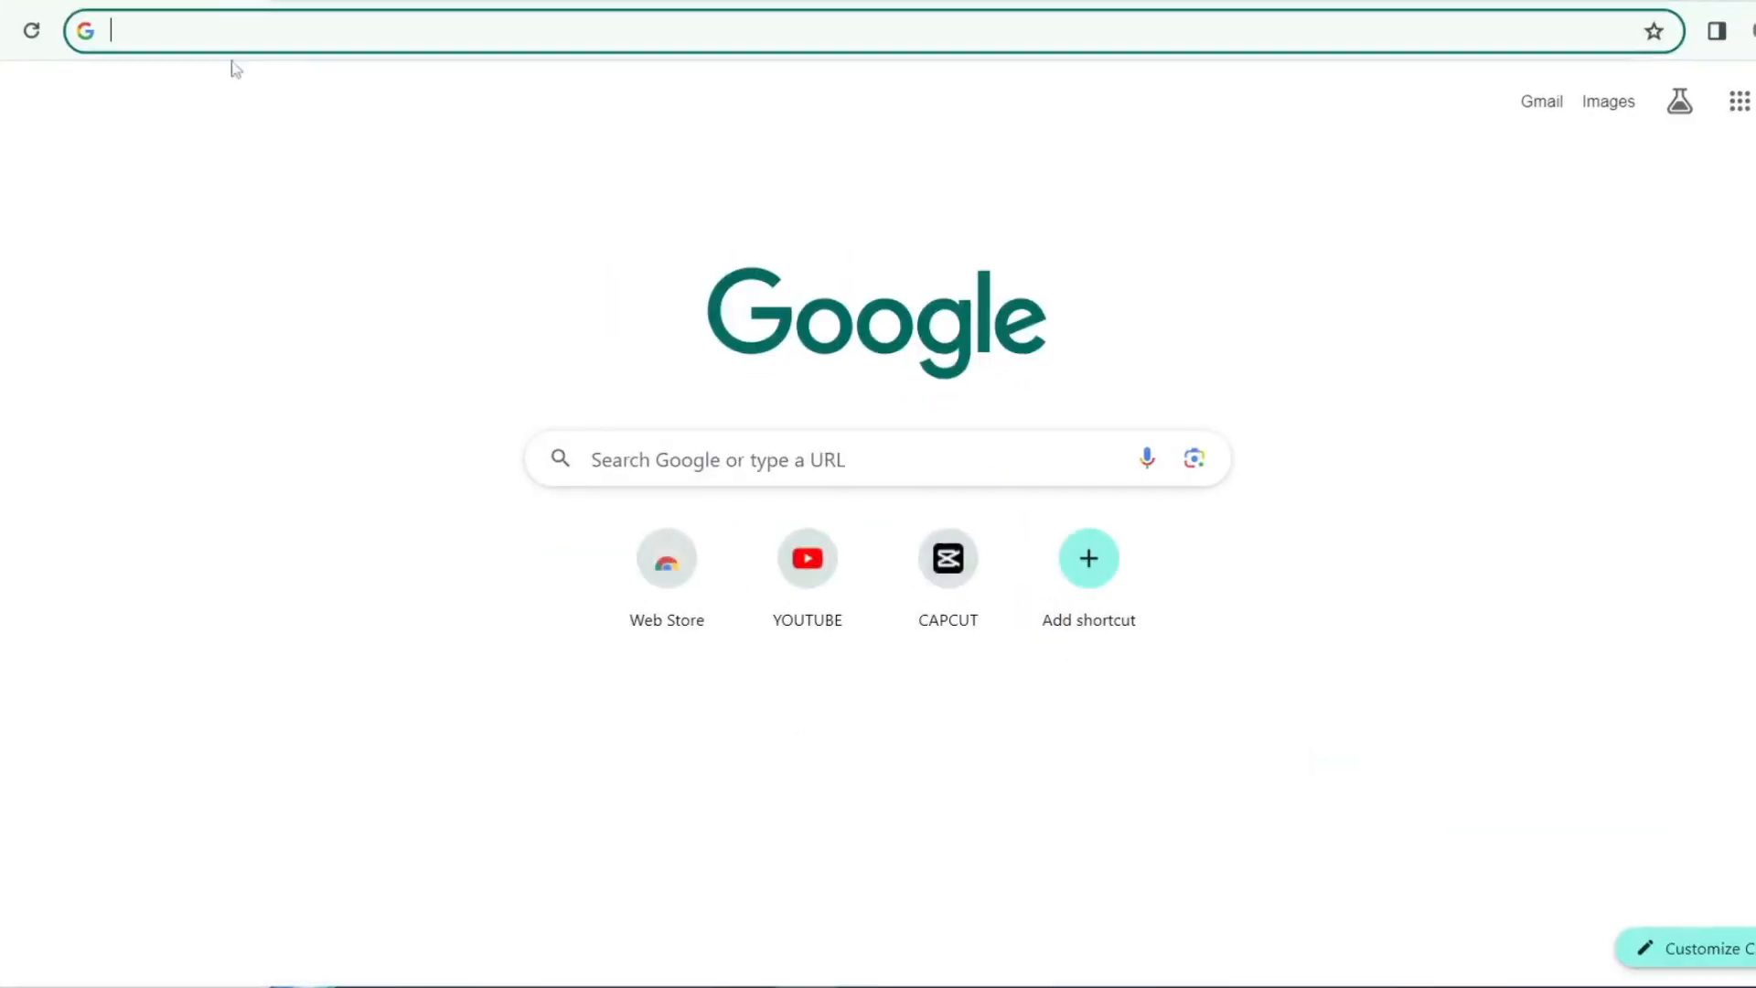
click(176, 27)
text(elevan)
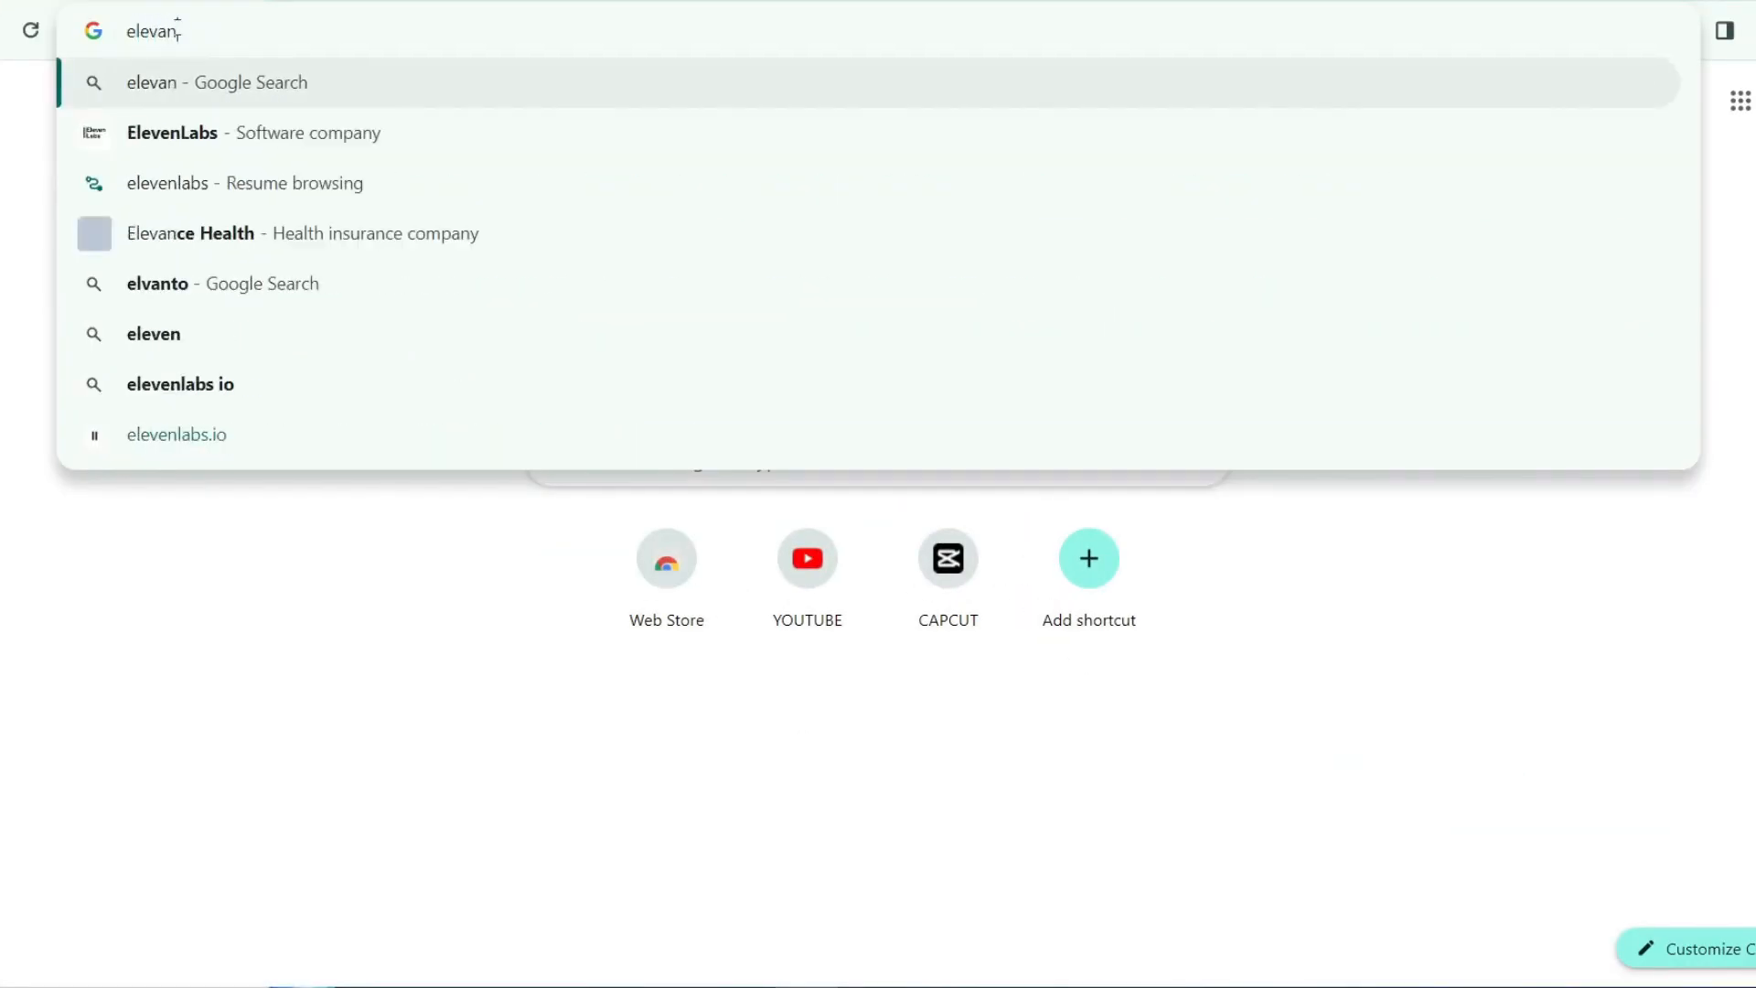
click(156, 137)
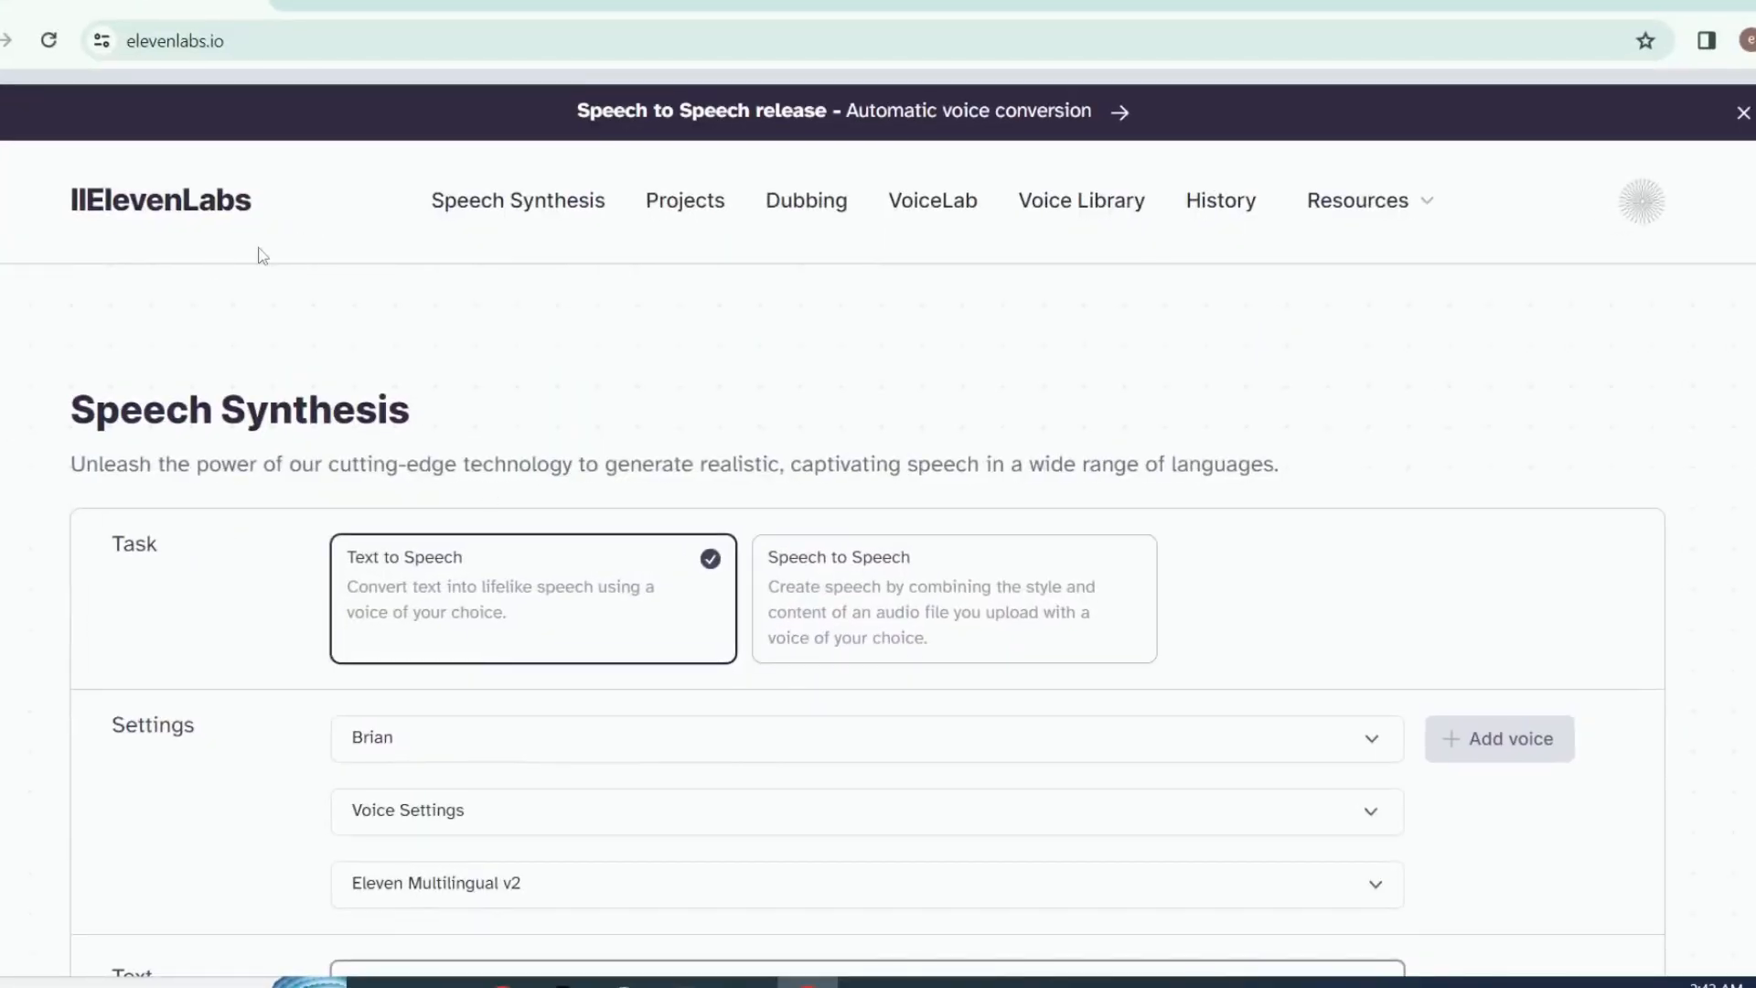
Go to the ElevenLabs Voice Library and listen to the Bria - Young and Soft and Brian samples.
click(1050, 210)
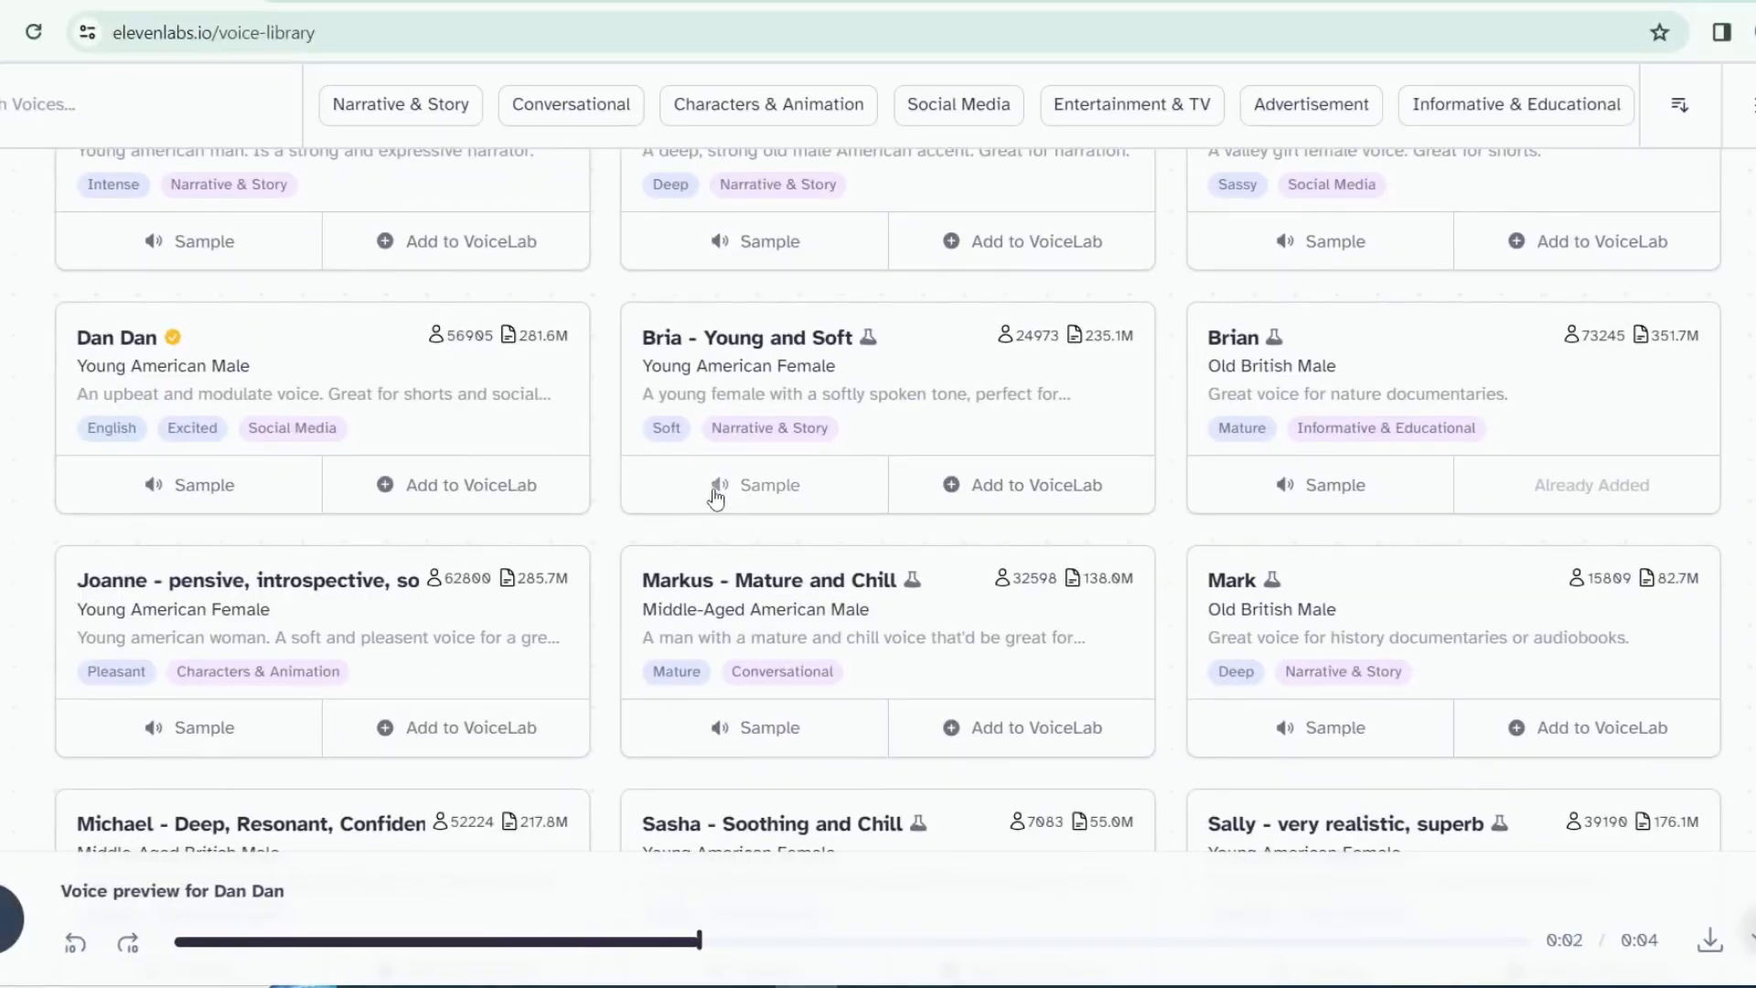
click(714, 486)
click(1290, 494)
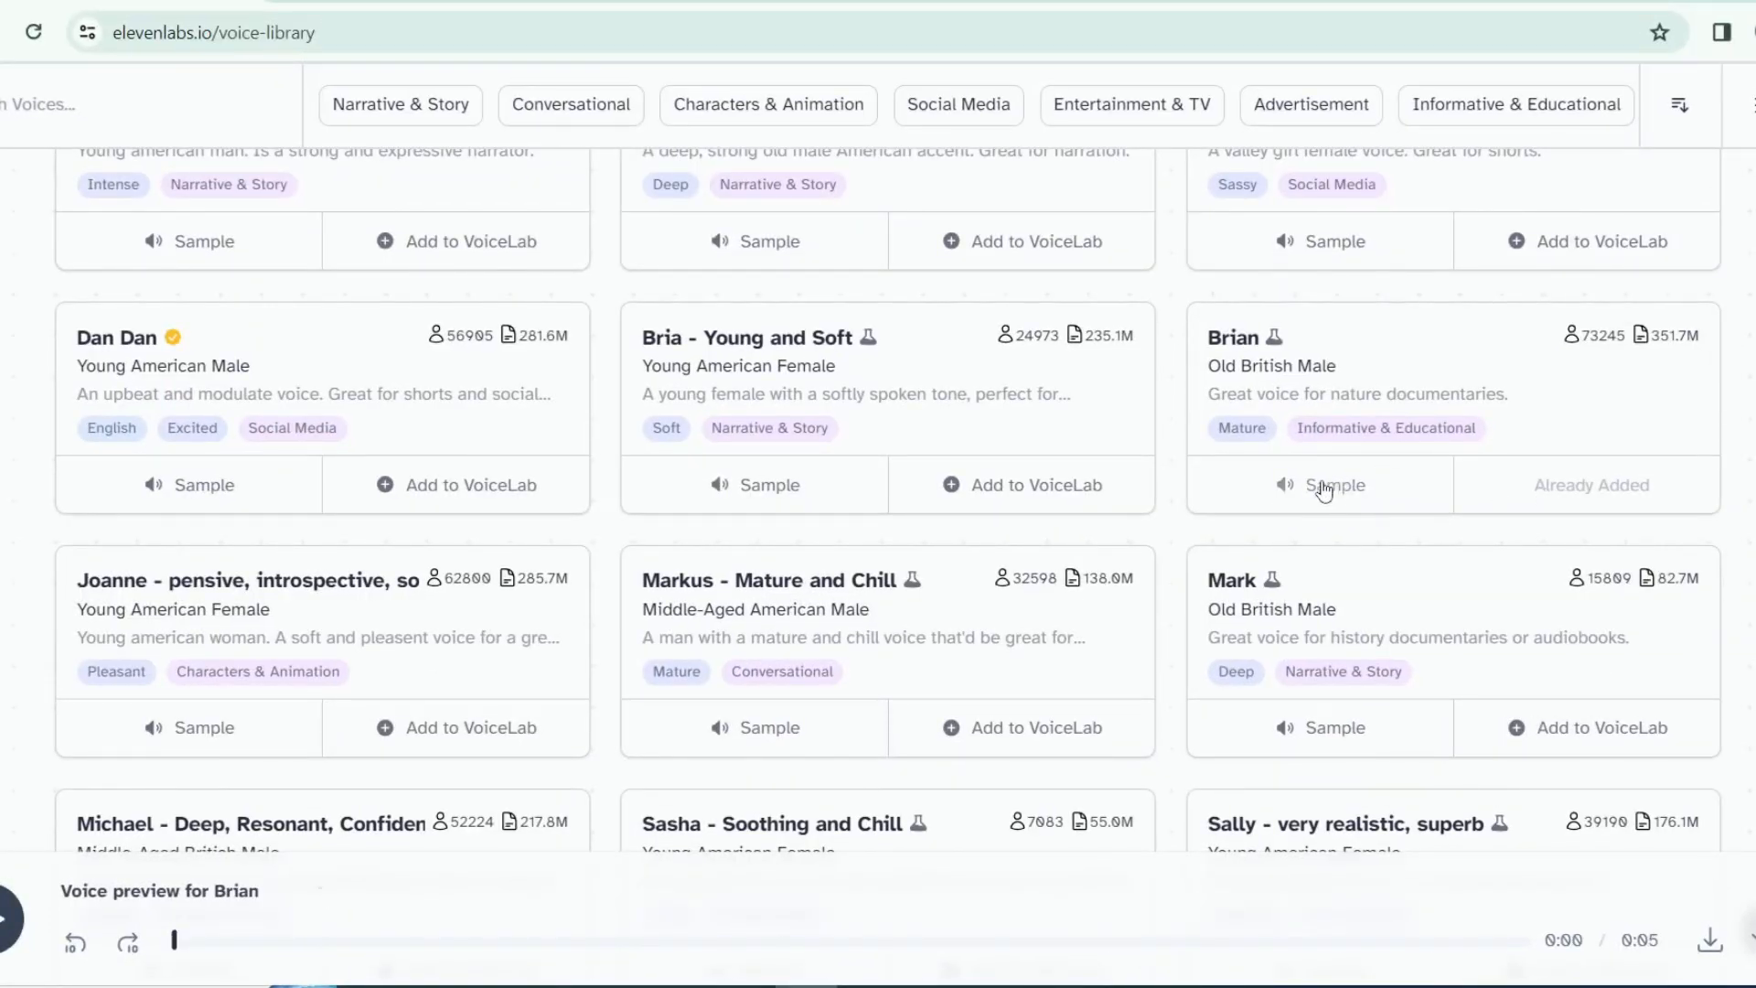
Choose the Brian voice in VoiceLab to use for speech synthesis.
scroll(783, 279, up, 10)
click(961, 199)
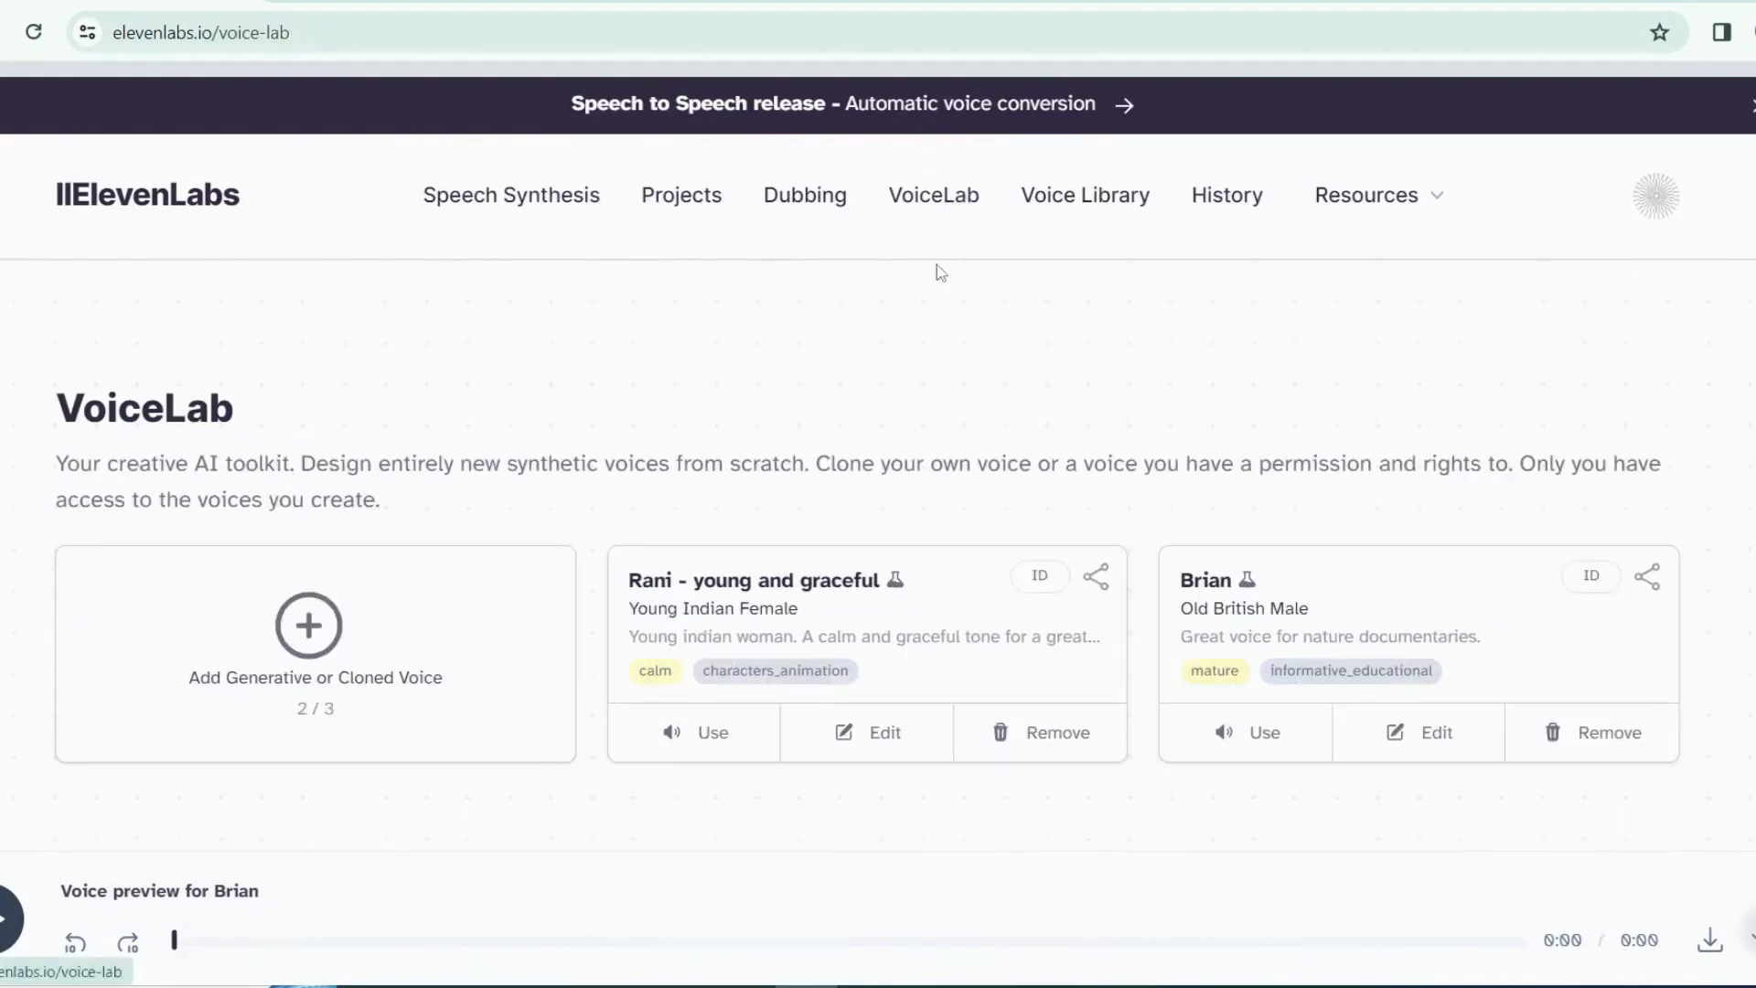
click(1232, 736)
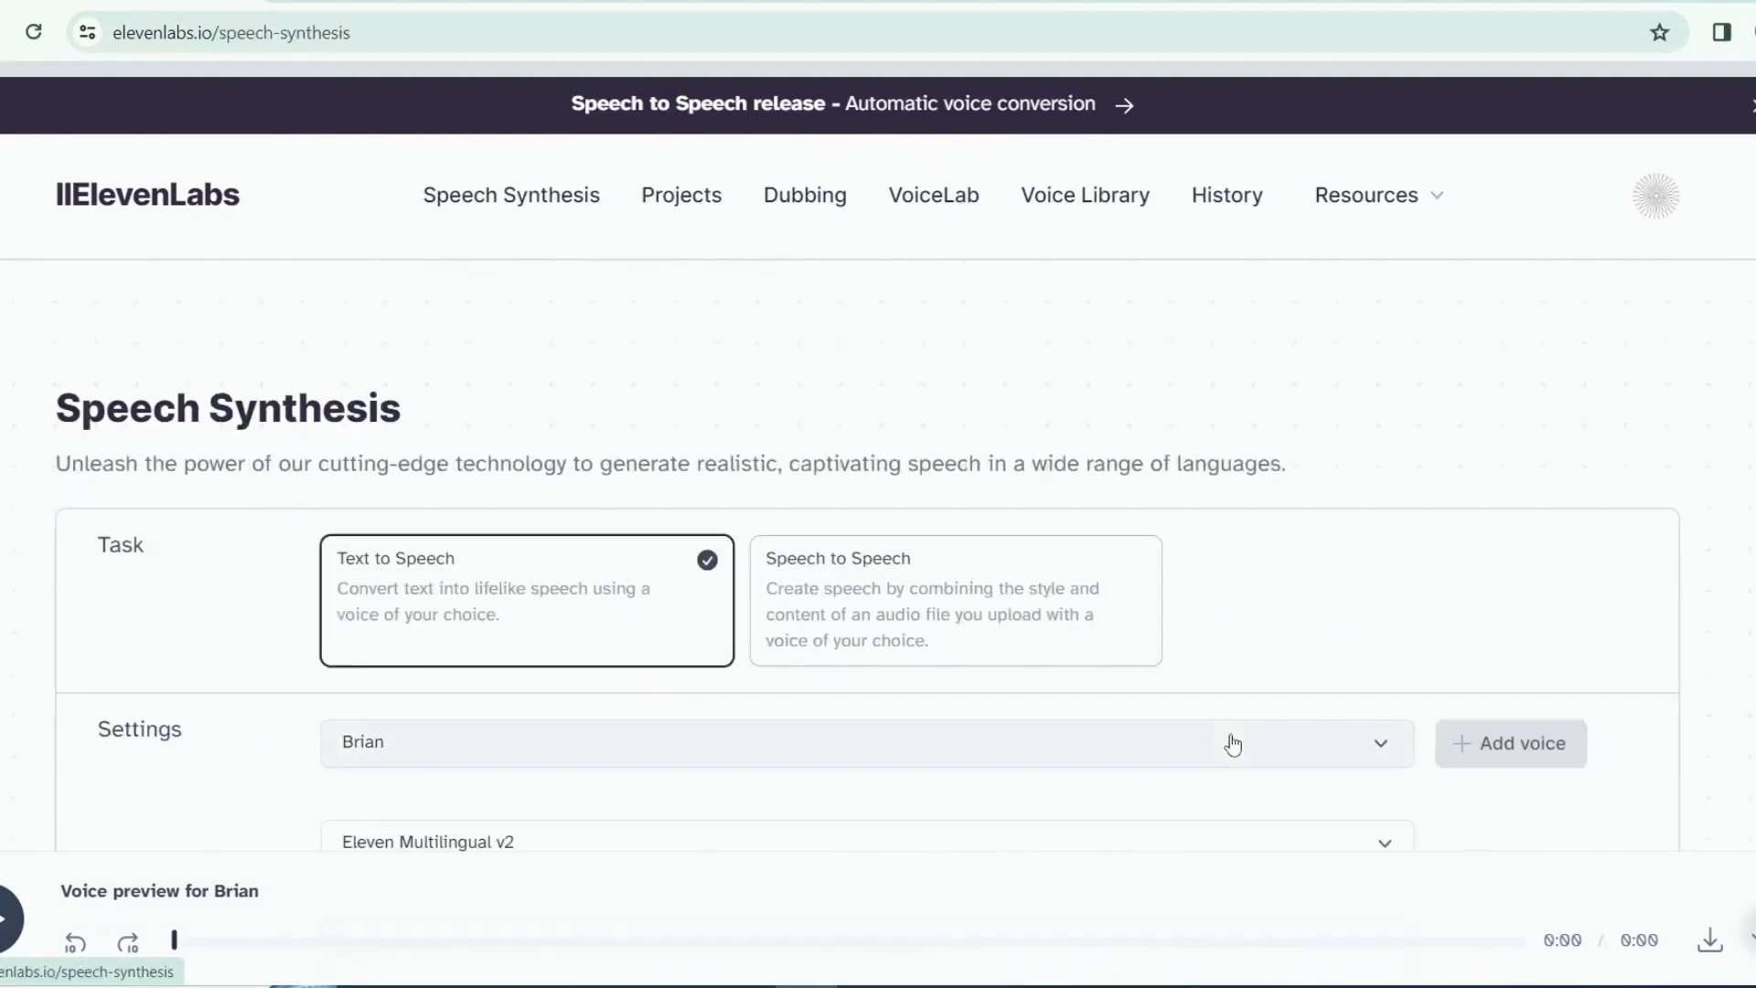
Paste the Batman story text into the text-to-speech form and generate the narration.
scroll(914, 667, down, 7)
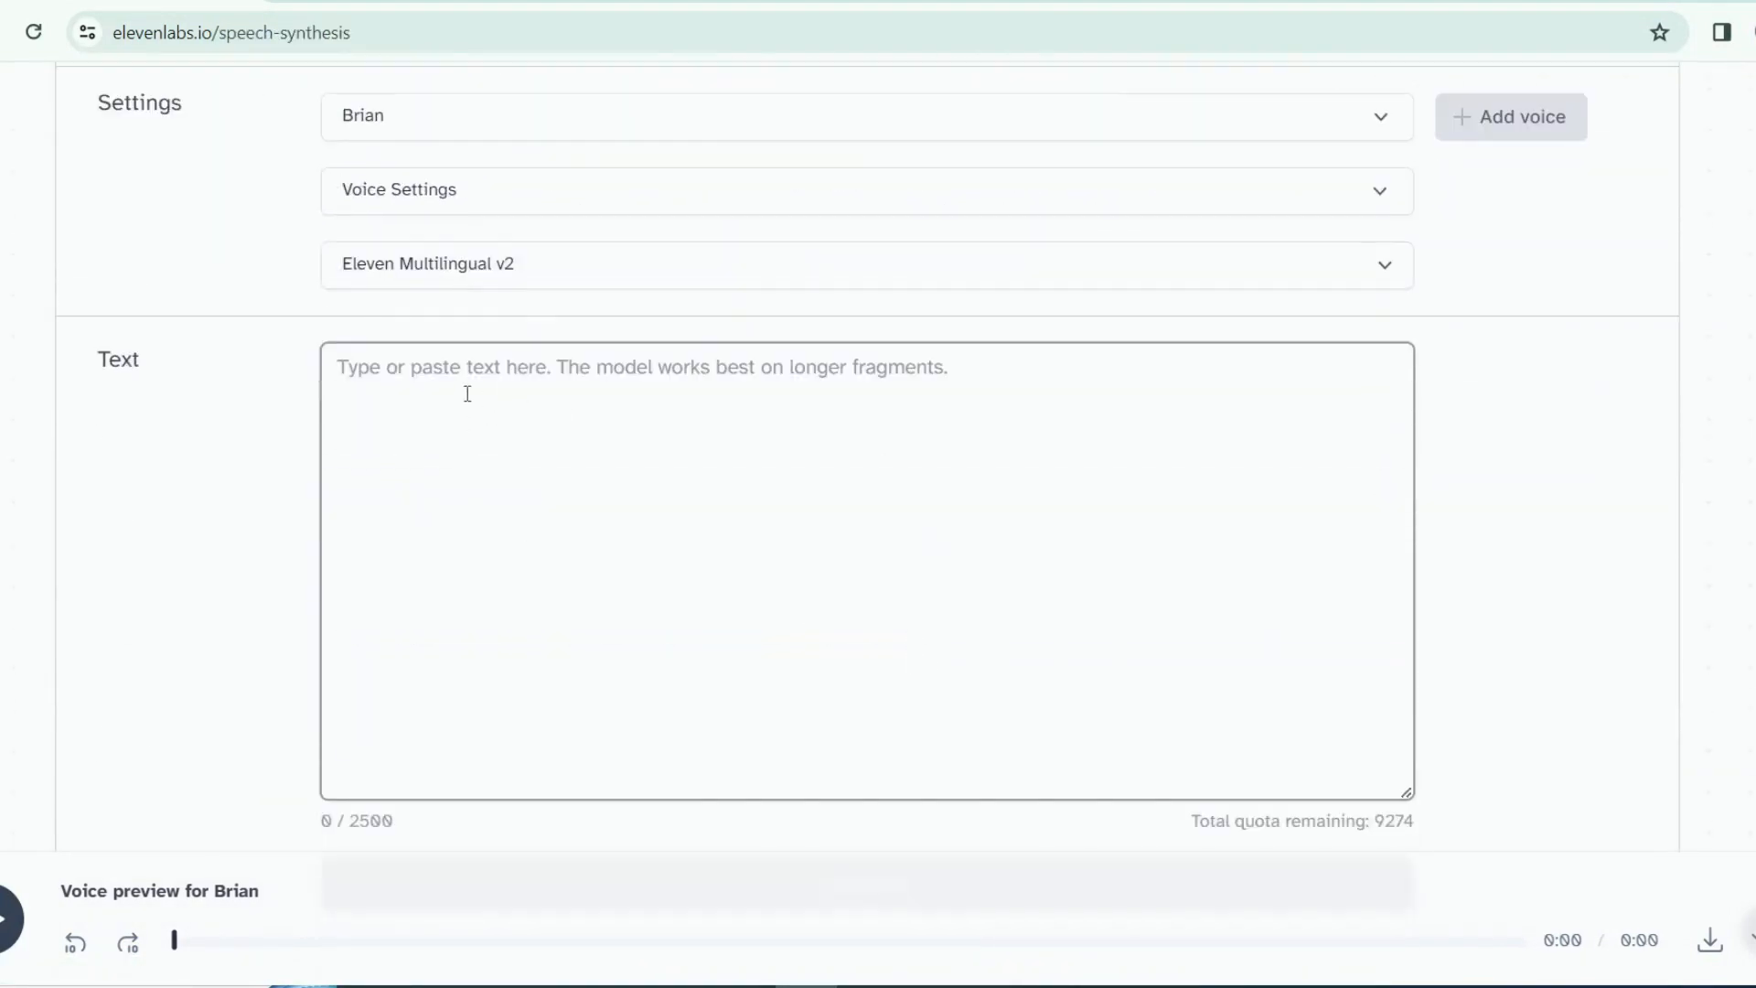
right_click(423, 390)
click(633, 645)
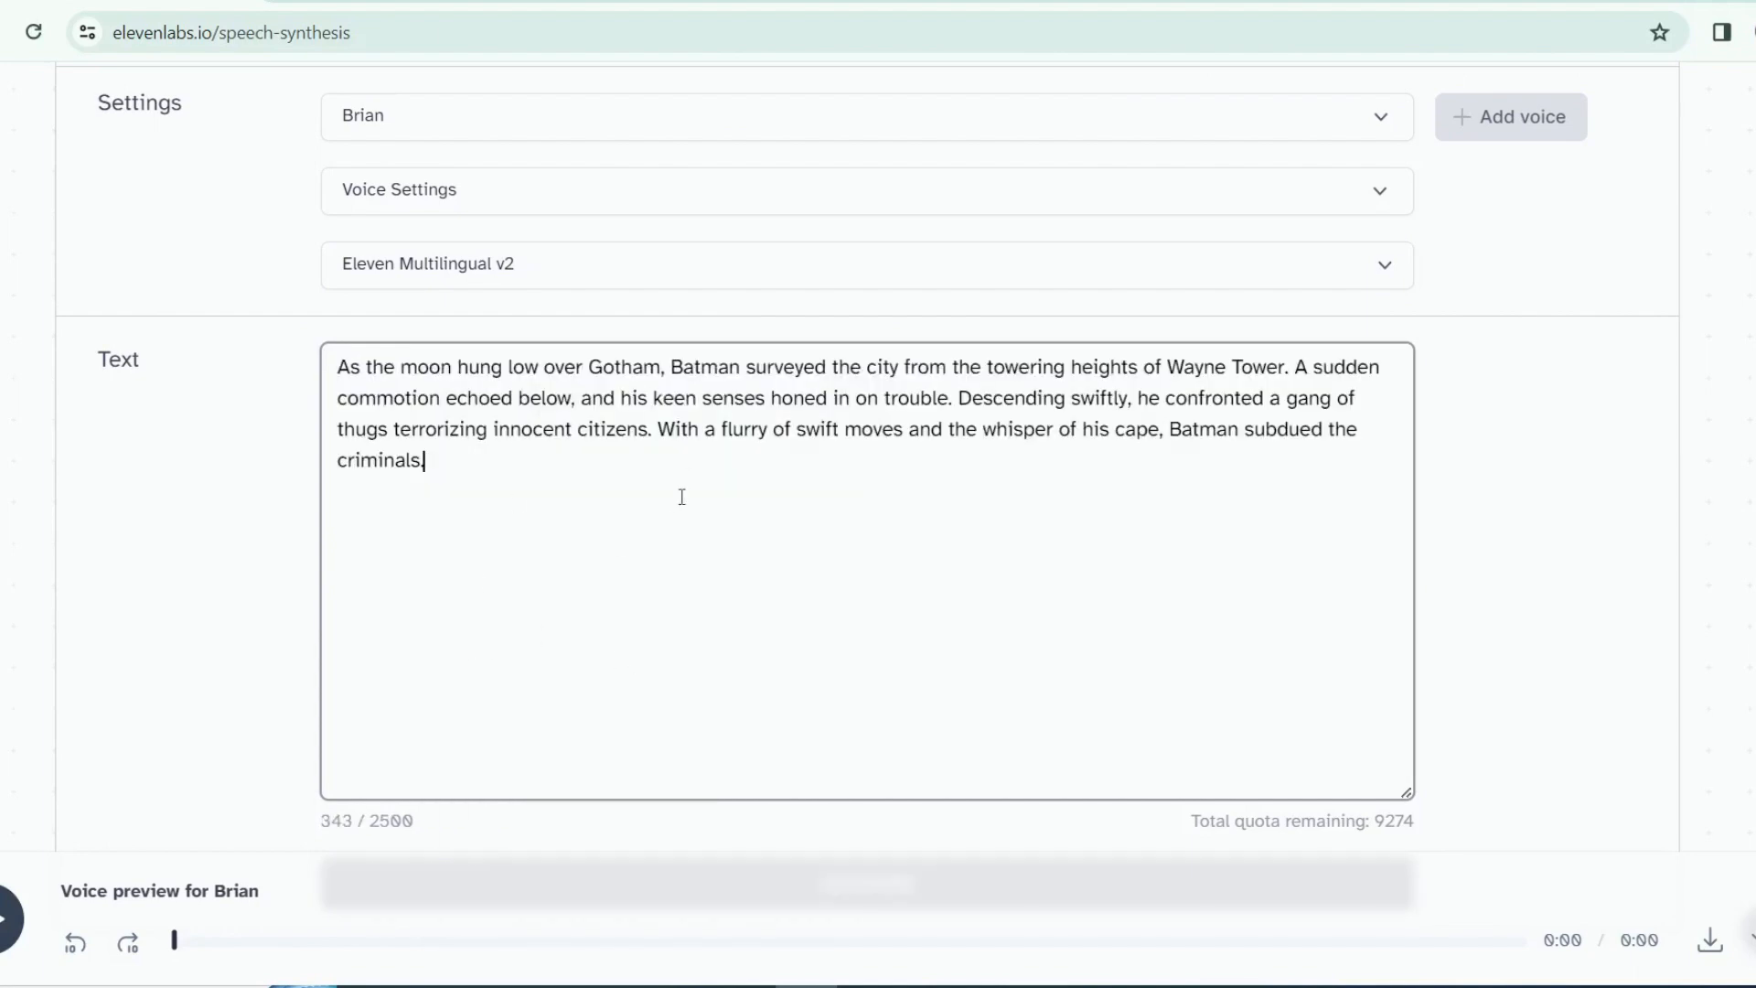
scroll(681, 497, down, 4)
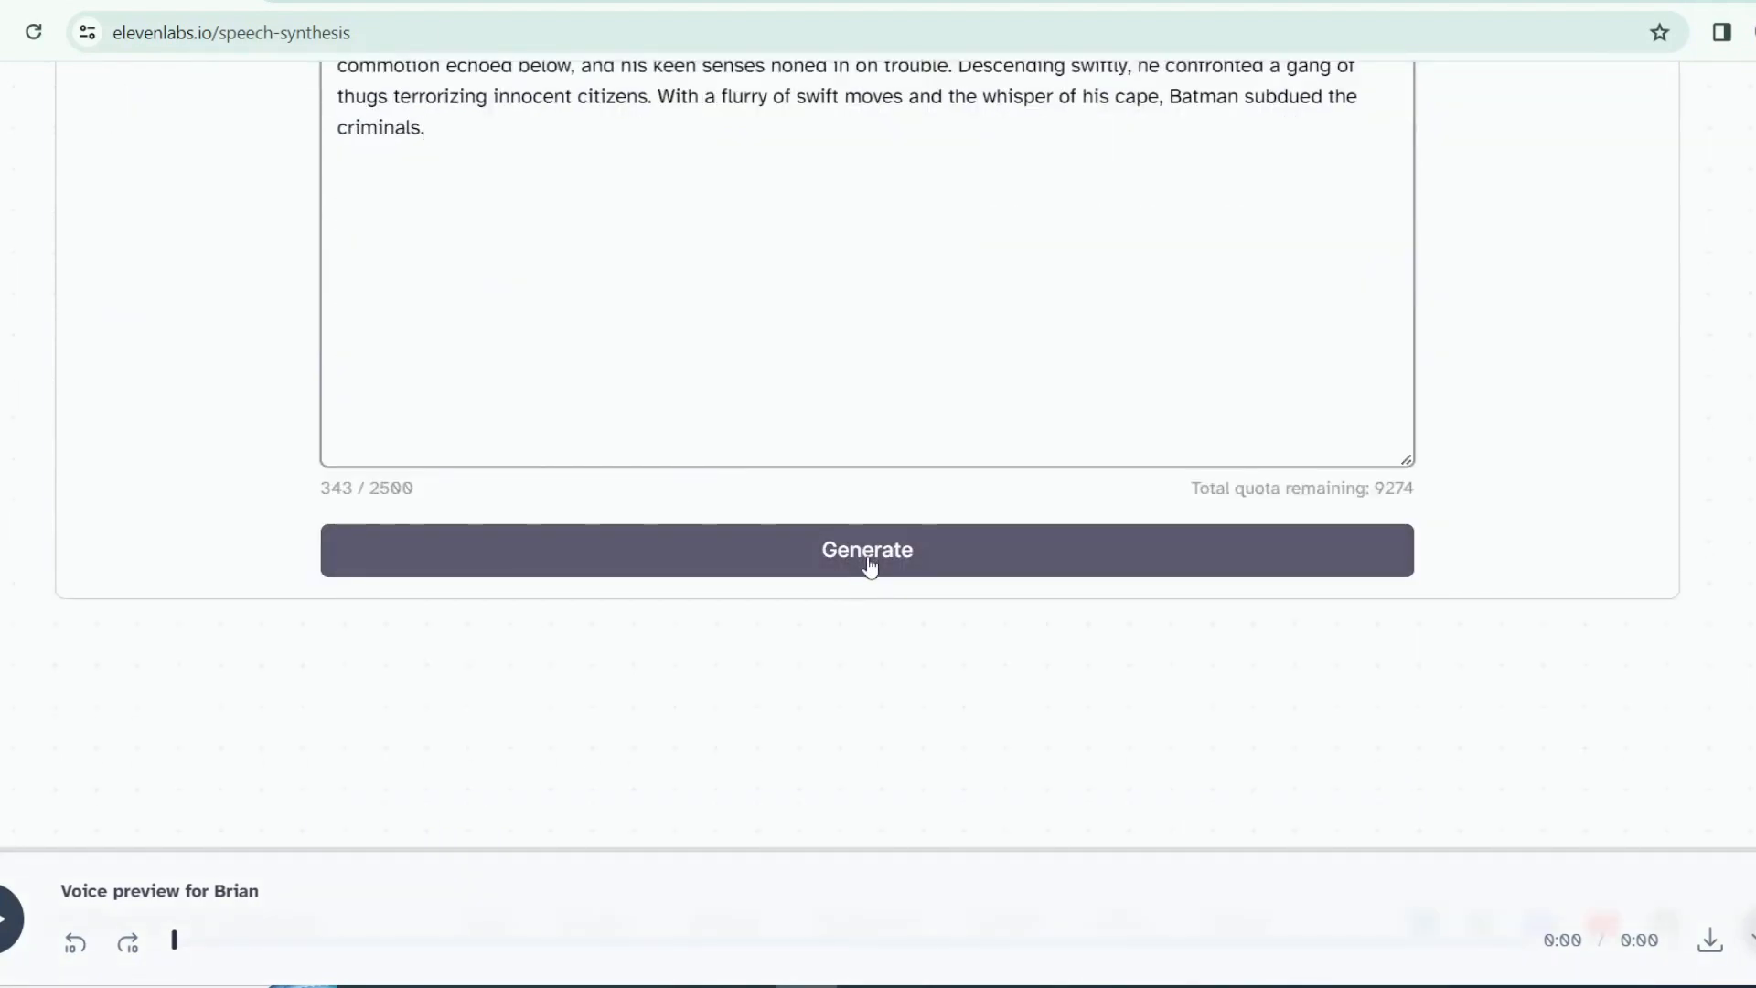
scroll(870, 561, up, 3)
click(860, 823)
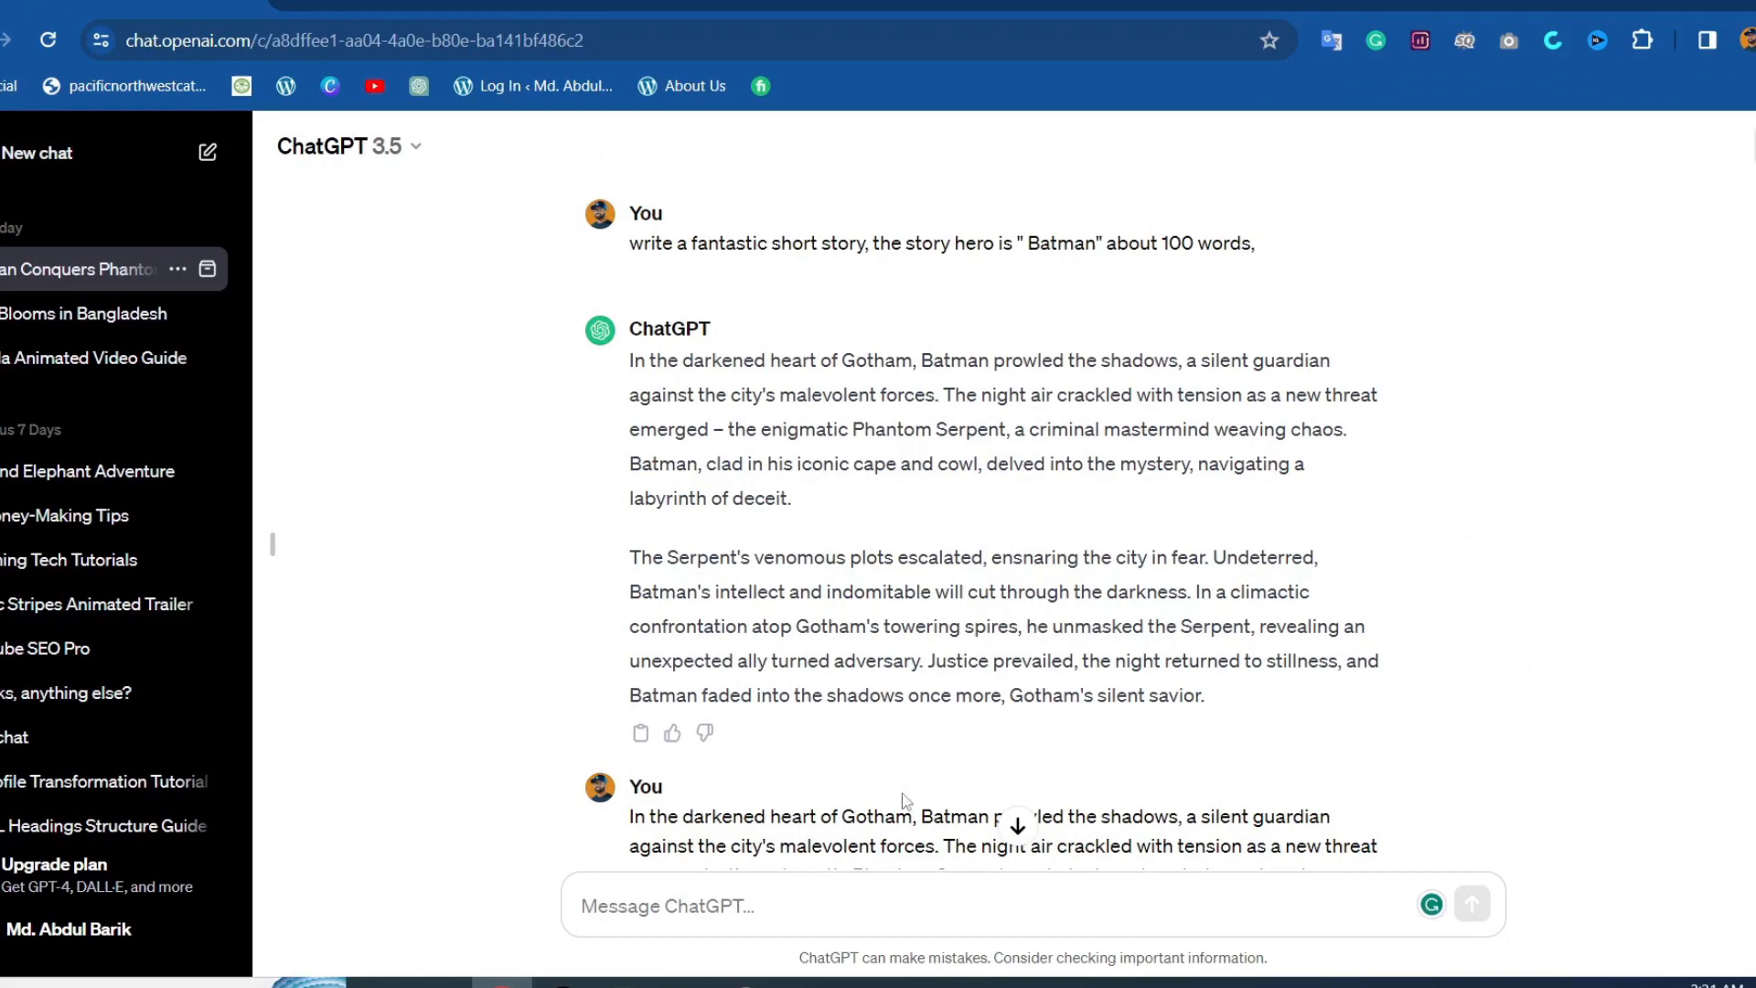
Switch to the ChatGPT Batman chat and paste the story into a new message.
click(667, 901)
right_click(667, 902)
click(705, 576)
Append the earlier request starting "This is my short story for the Batman realism video" and asking for AI video prompts, and send the message.
scroll(1052, 532, down, 5)
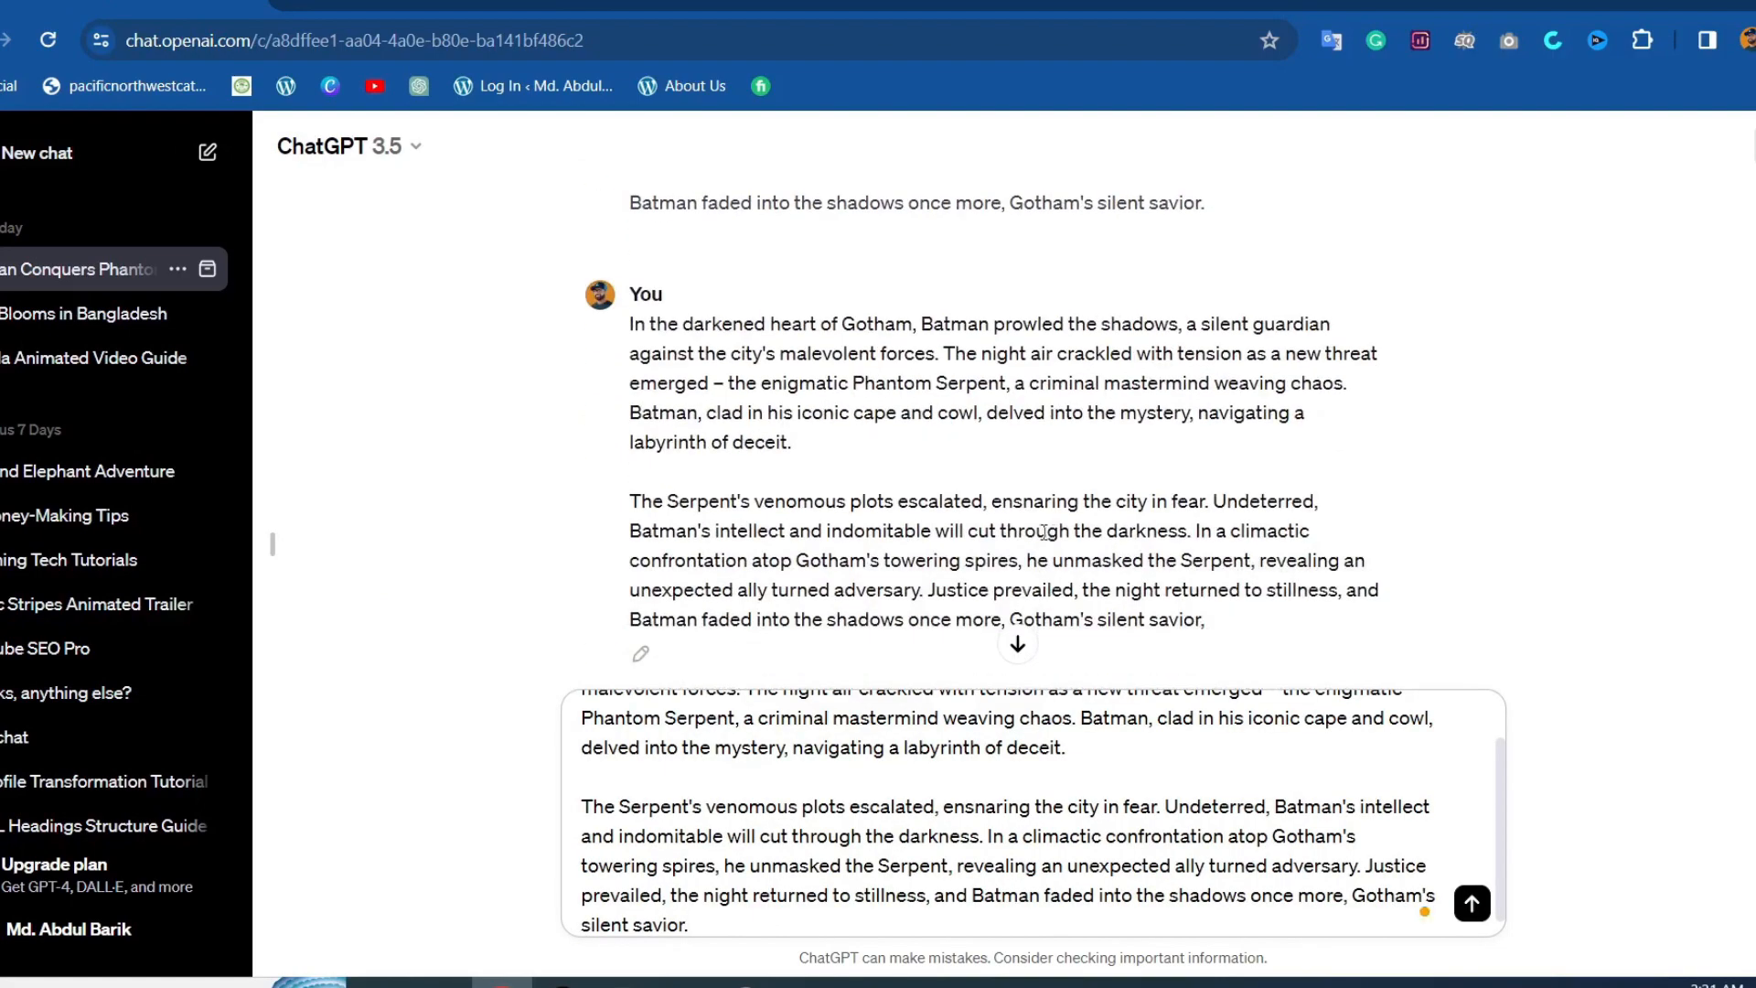
scroll(1044, 532, up, 3)
scroll(1040, 538, down, 6)
drag(630, 385, 952, 453)
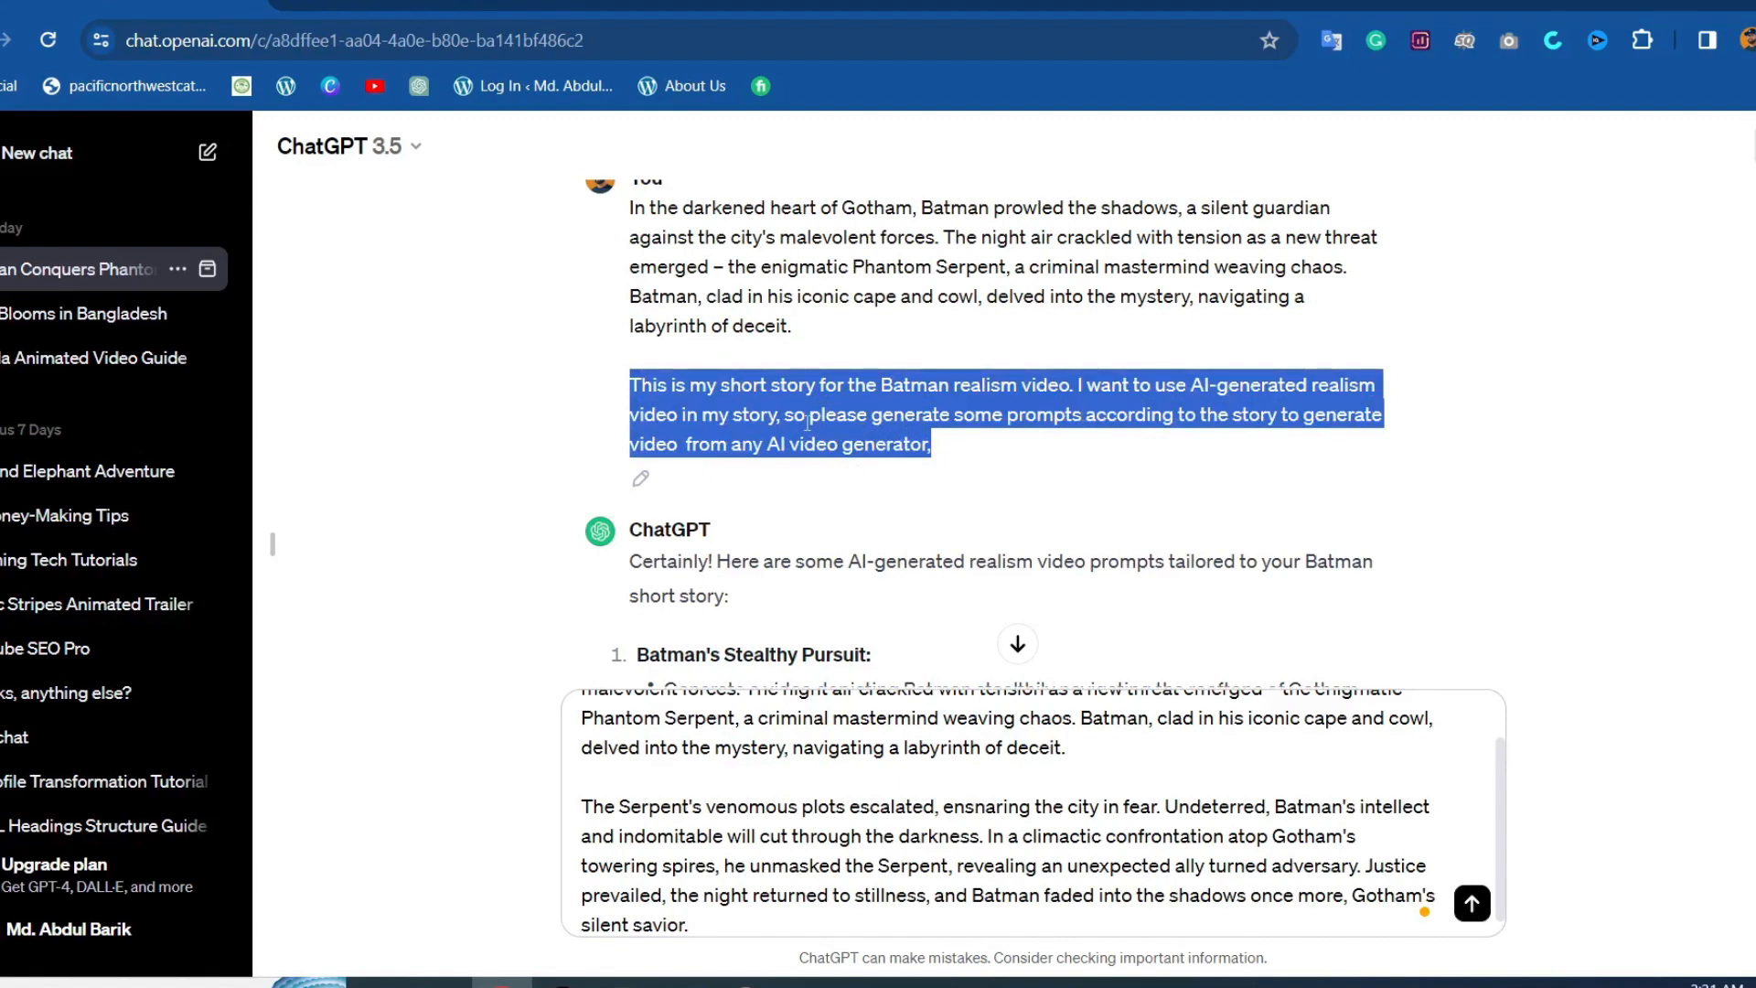
click(1022, 503)
scroll(1012, 561, down, 1)
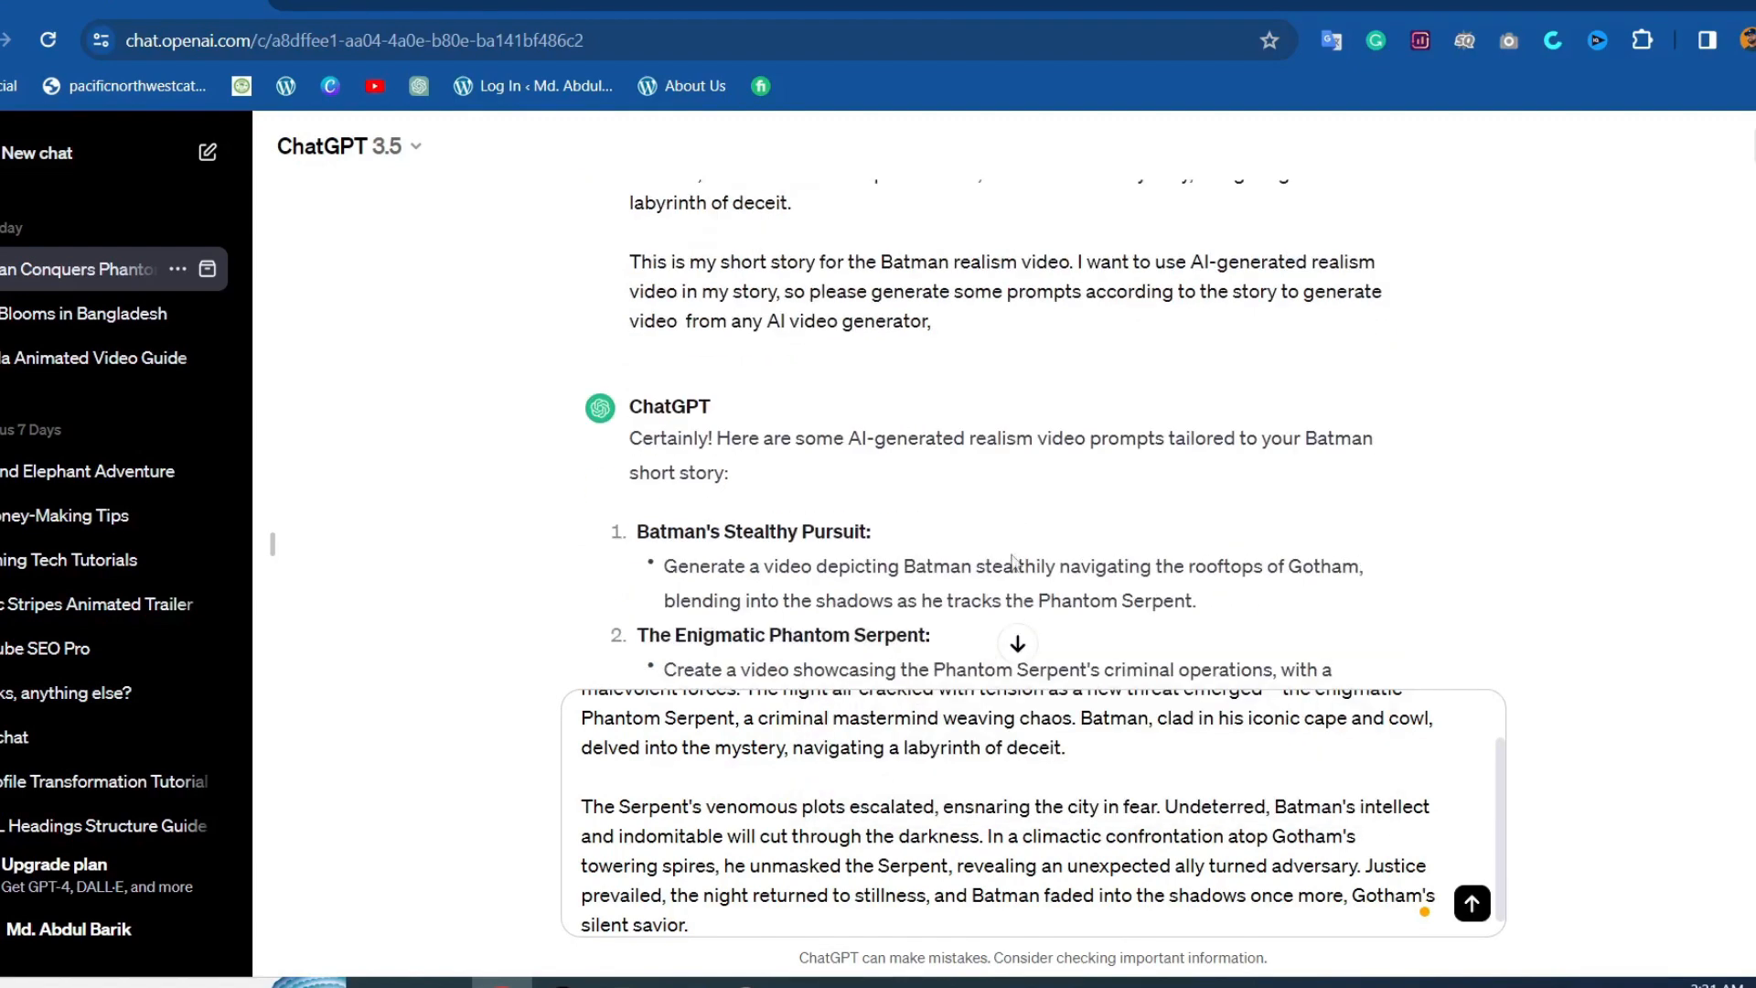
right_click(708, 924)
click(741, 593)
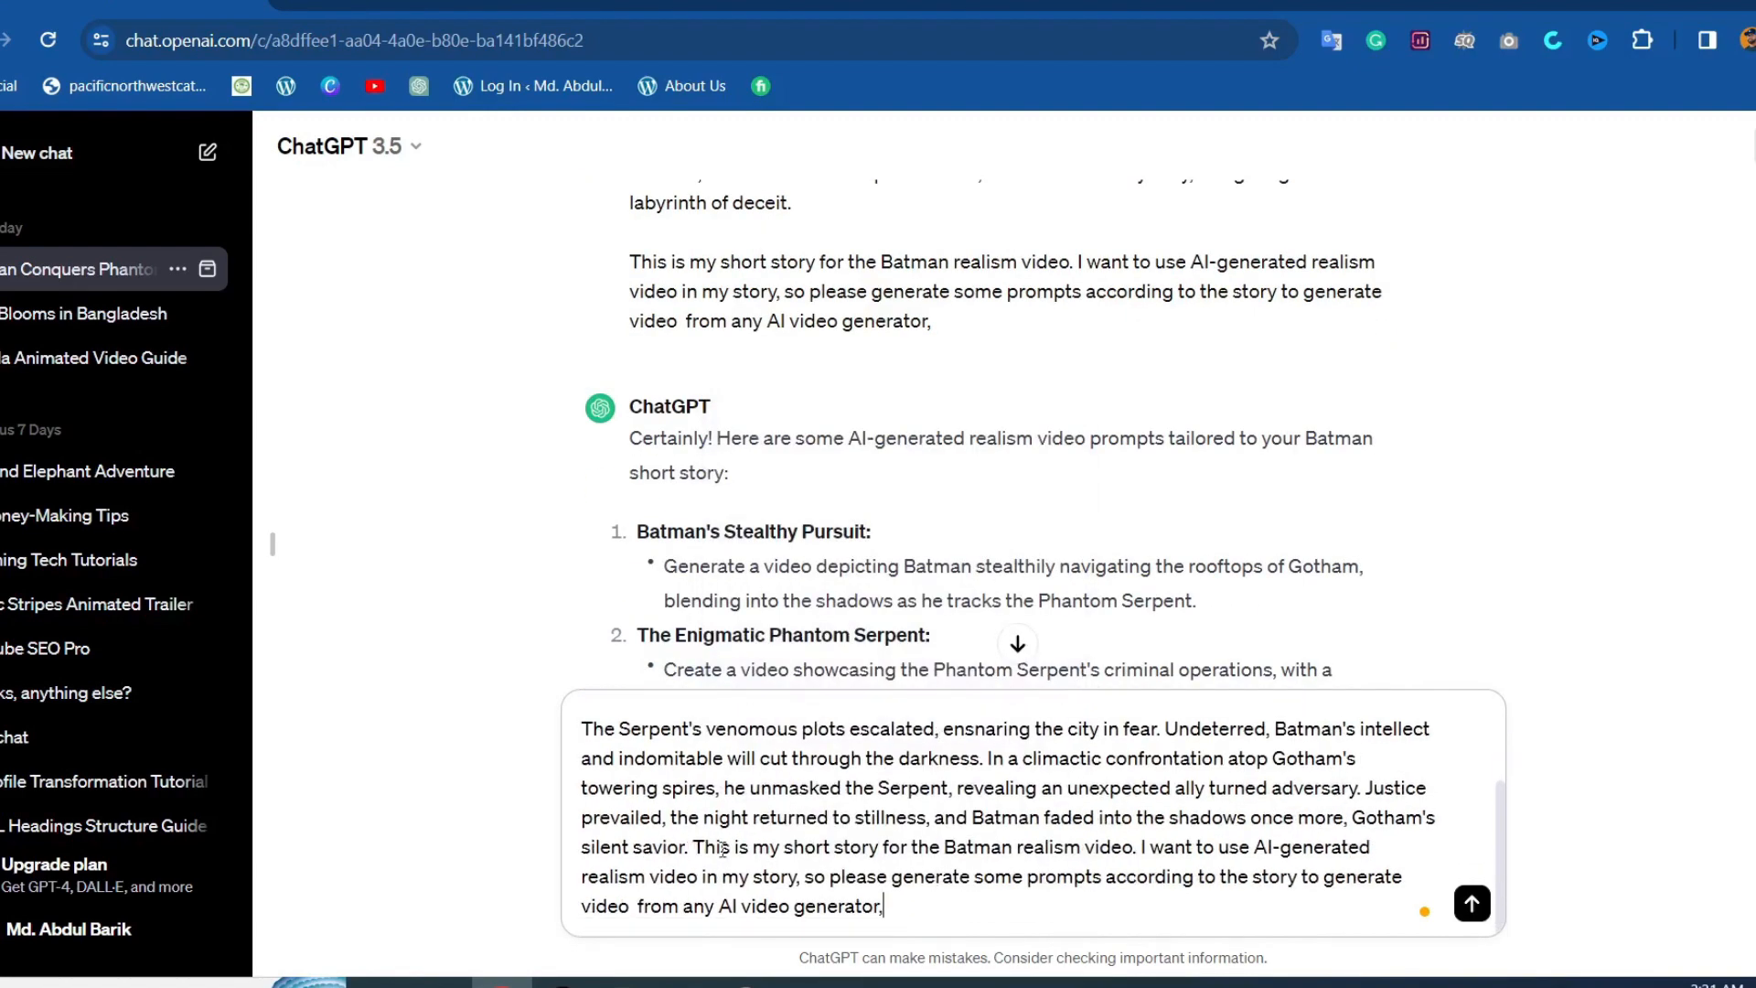
drag(698, 848, 892, 910)
click(930, 913)
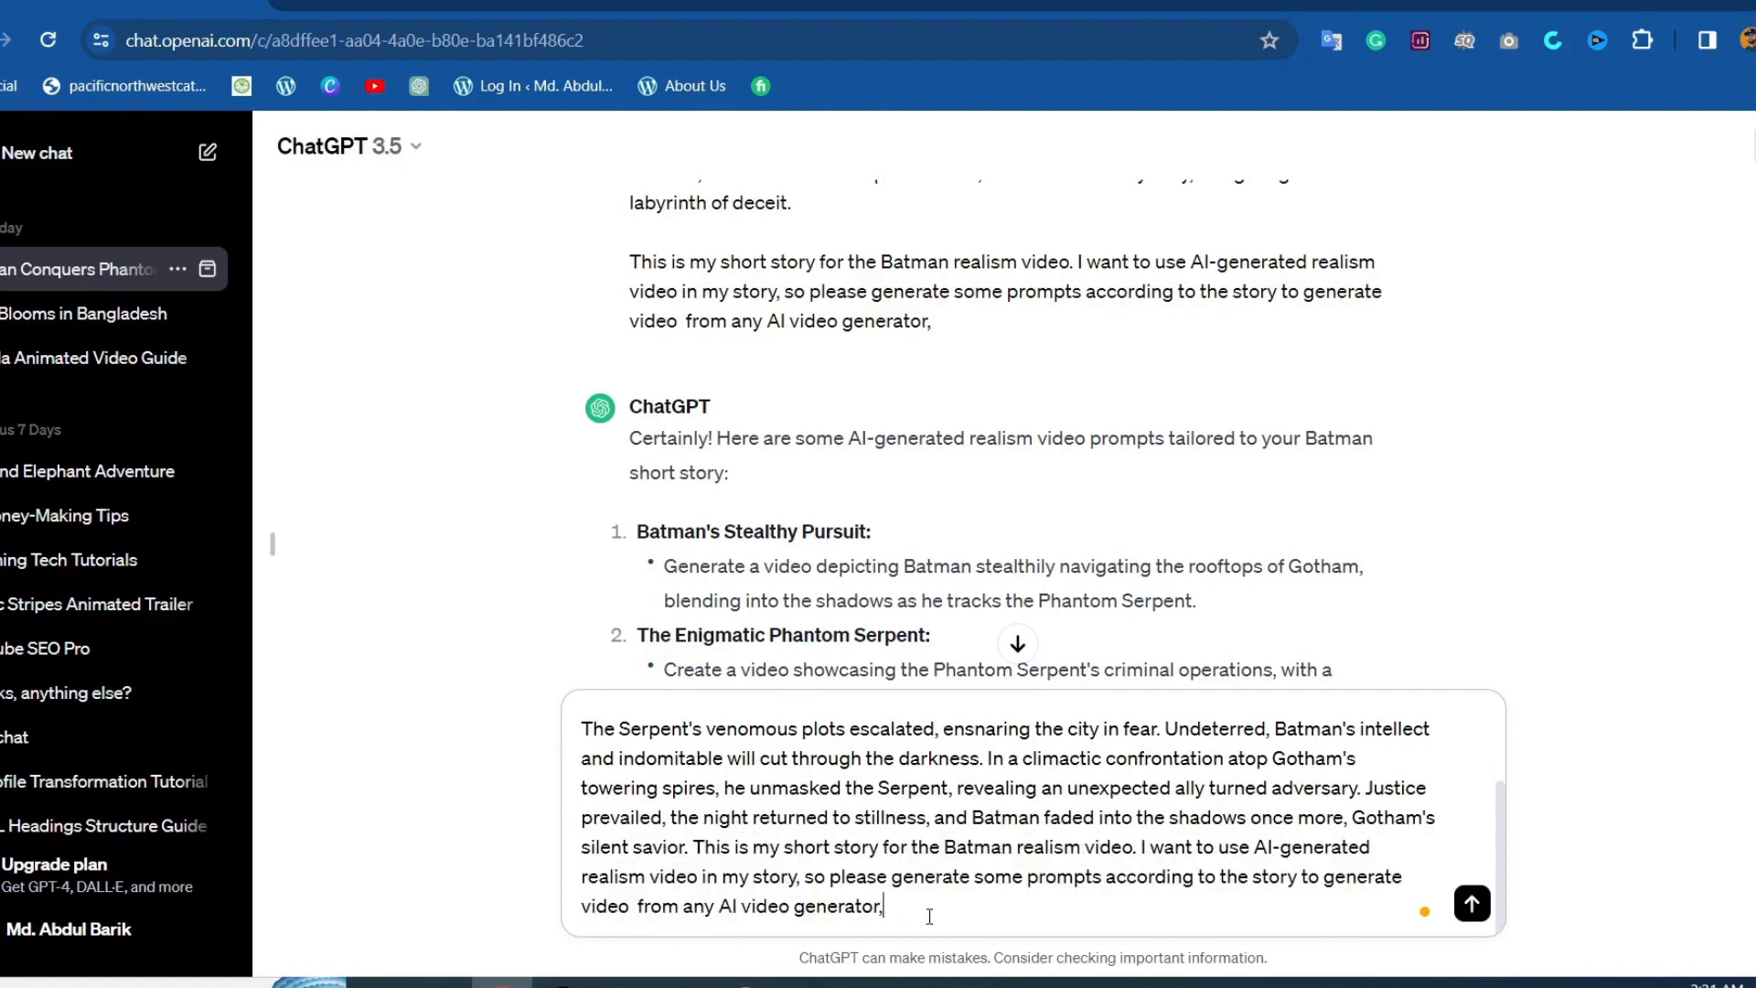
click(1472, 904)
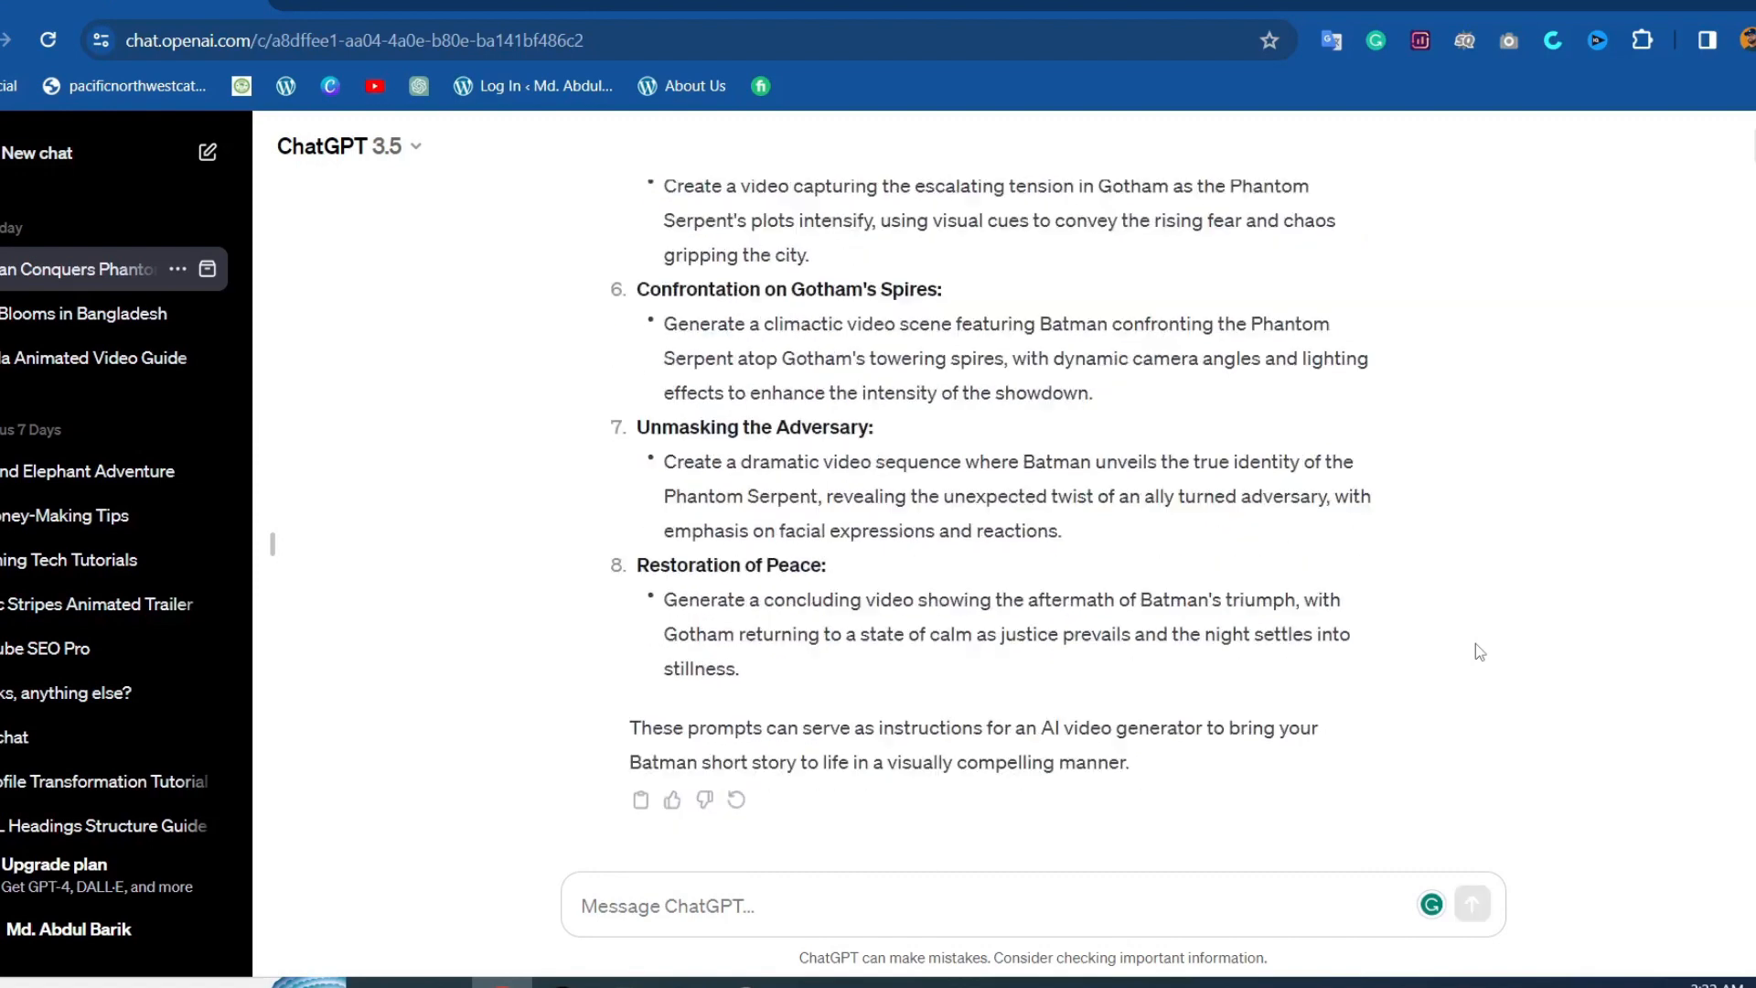
Copy the prompt text under "Gotham's Brooding Skyline" from the new ChatGPT reply.
scroll(671, 460, up, 10)
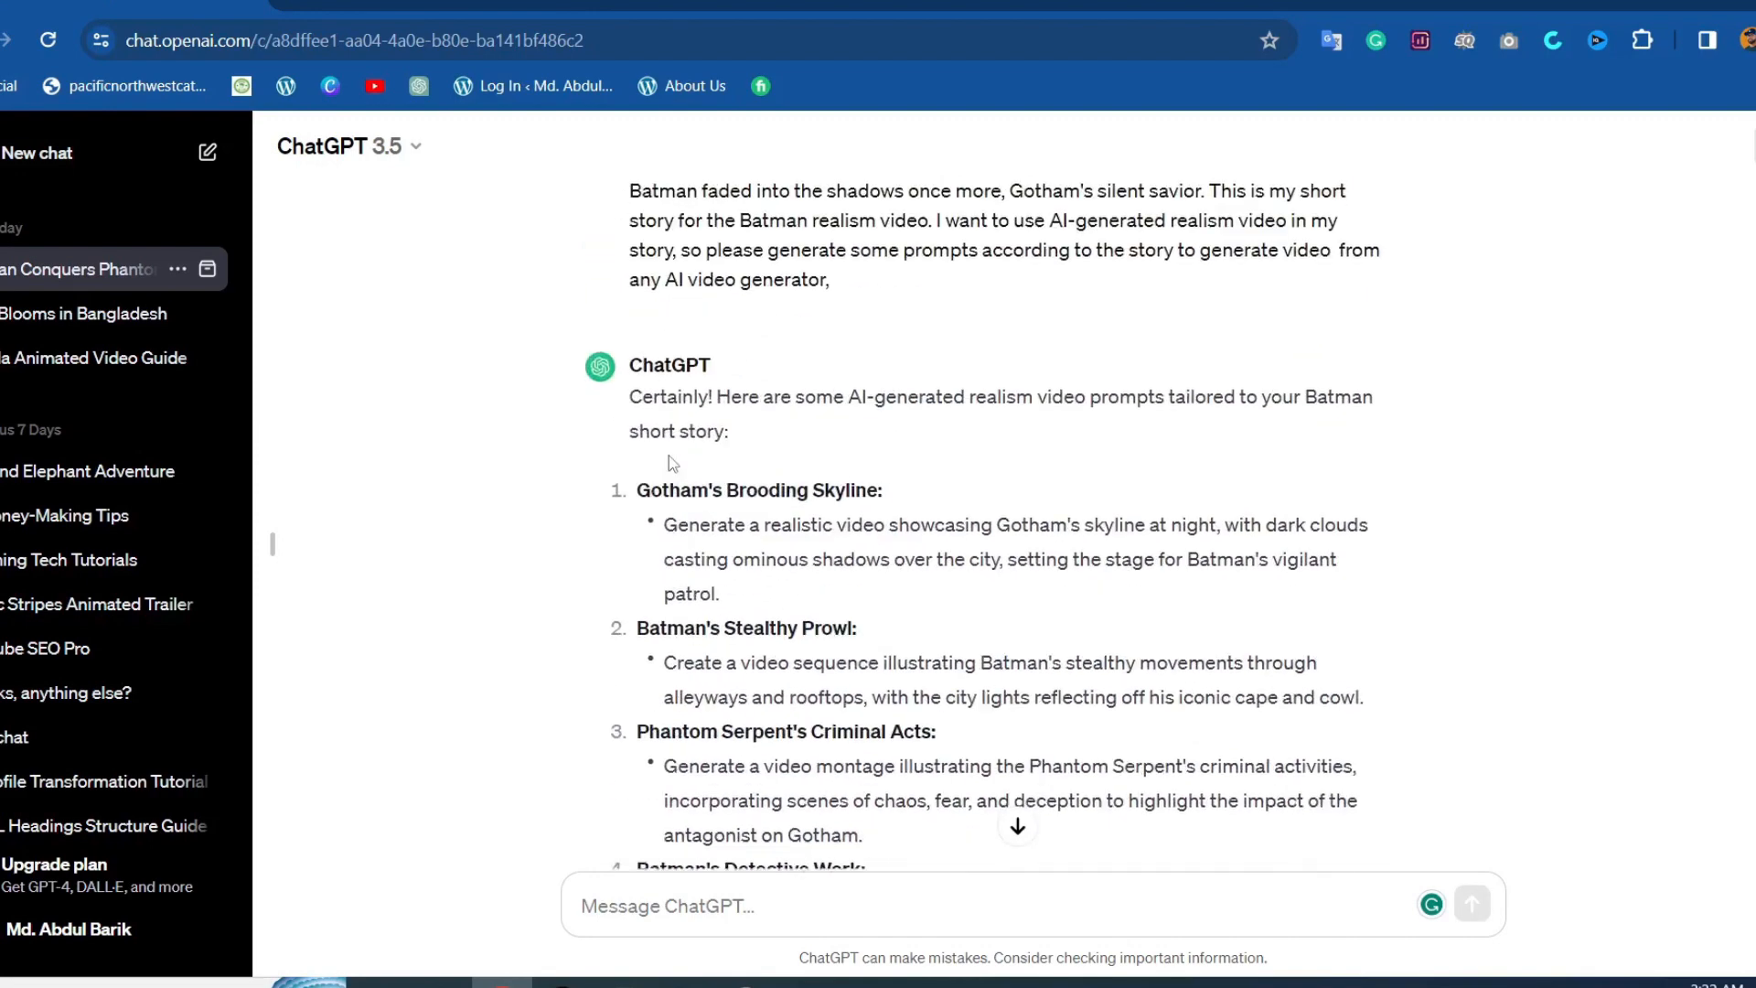
drag(665, 529, 943, 618)
right_click(942, 565)
click(998, 192)
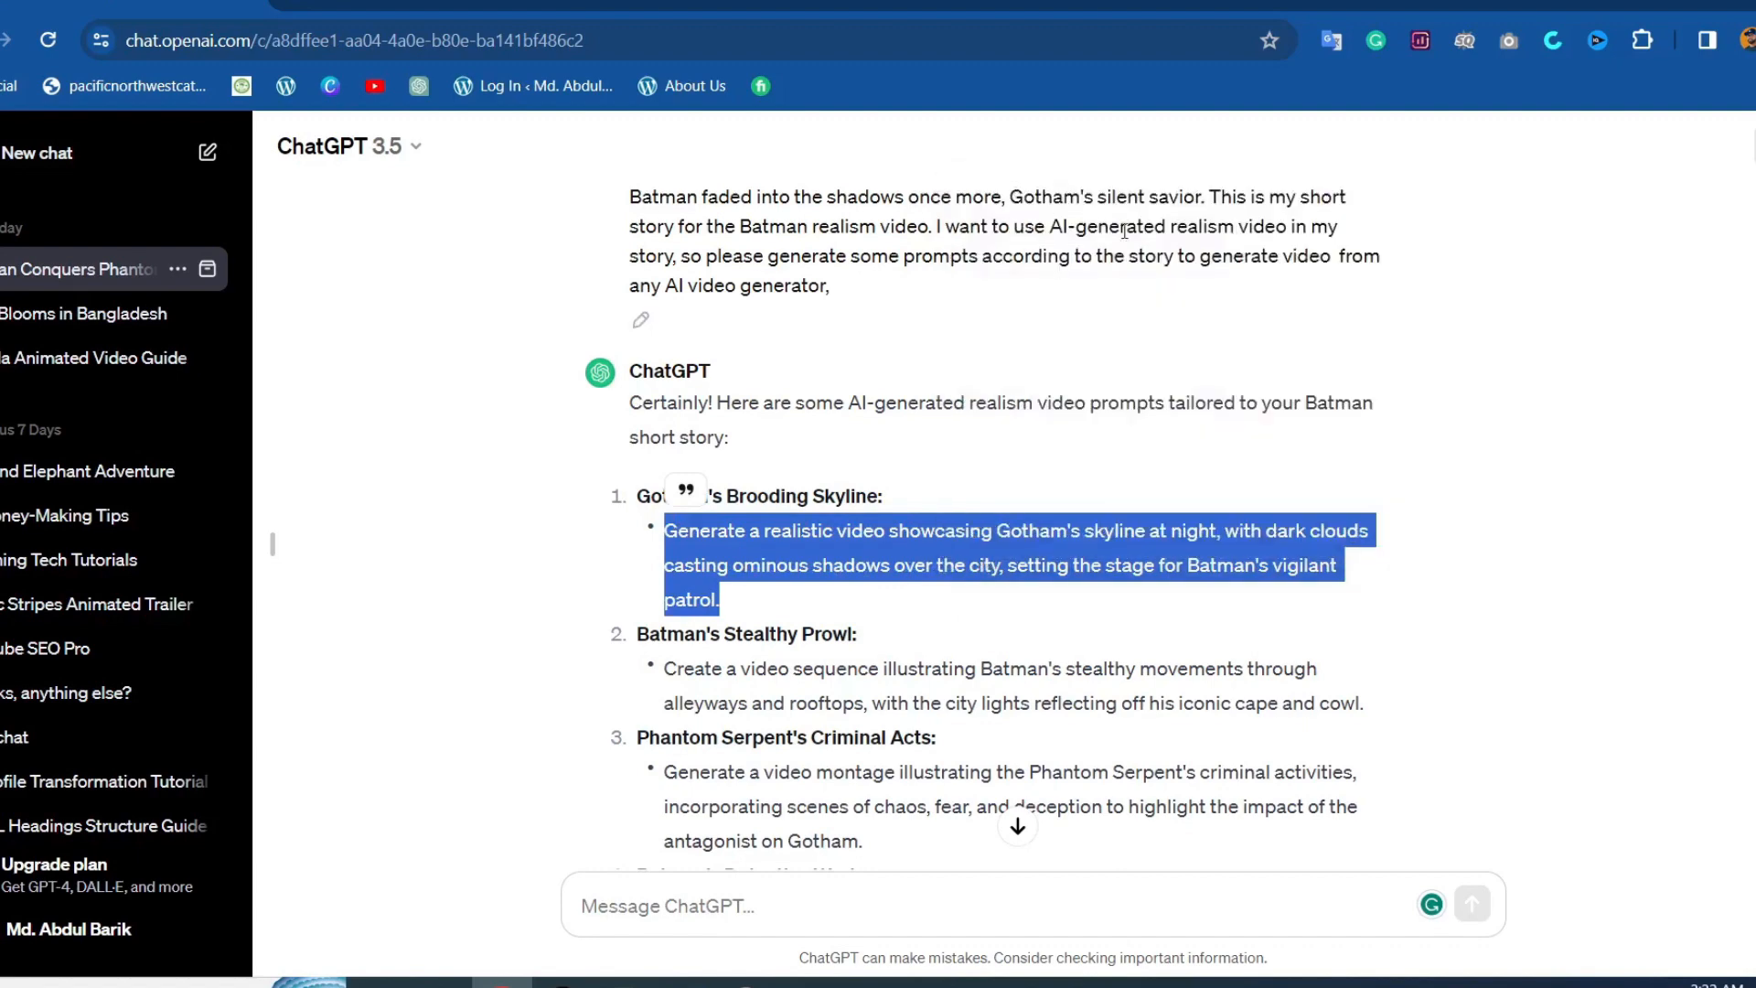
click(1392, 457)
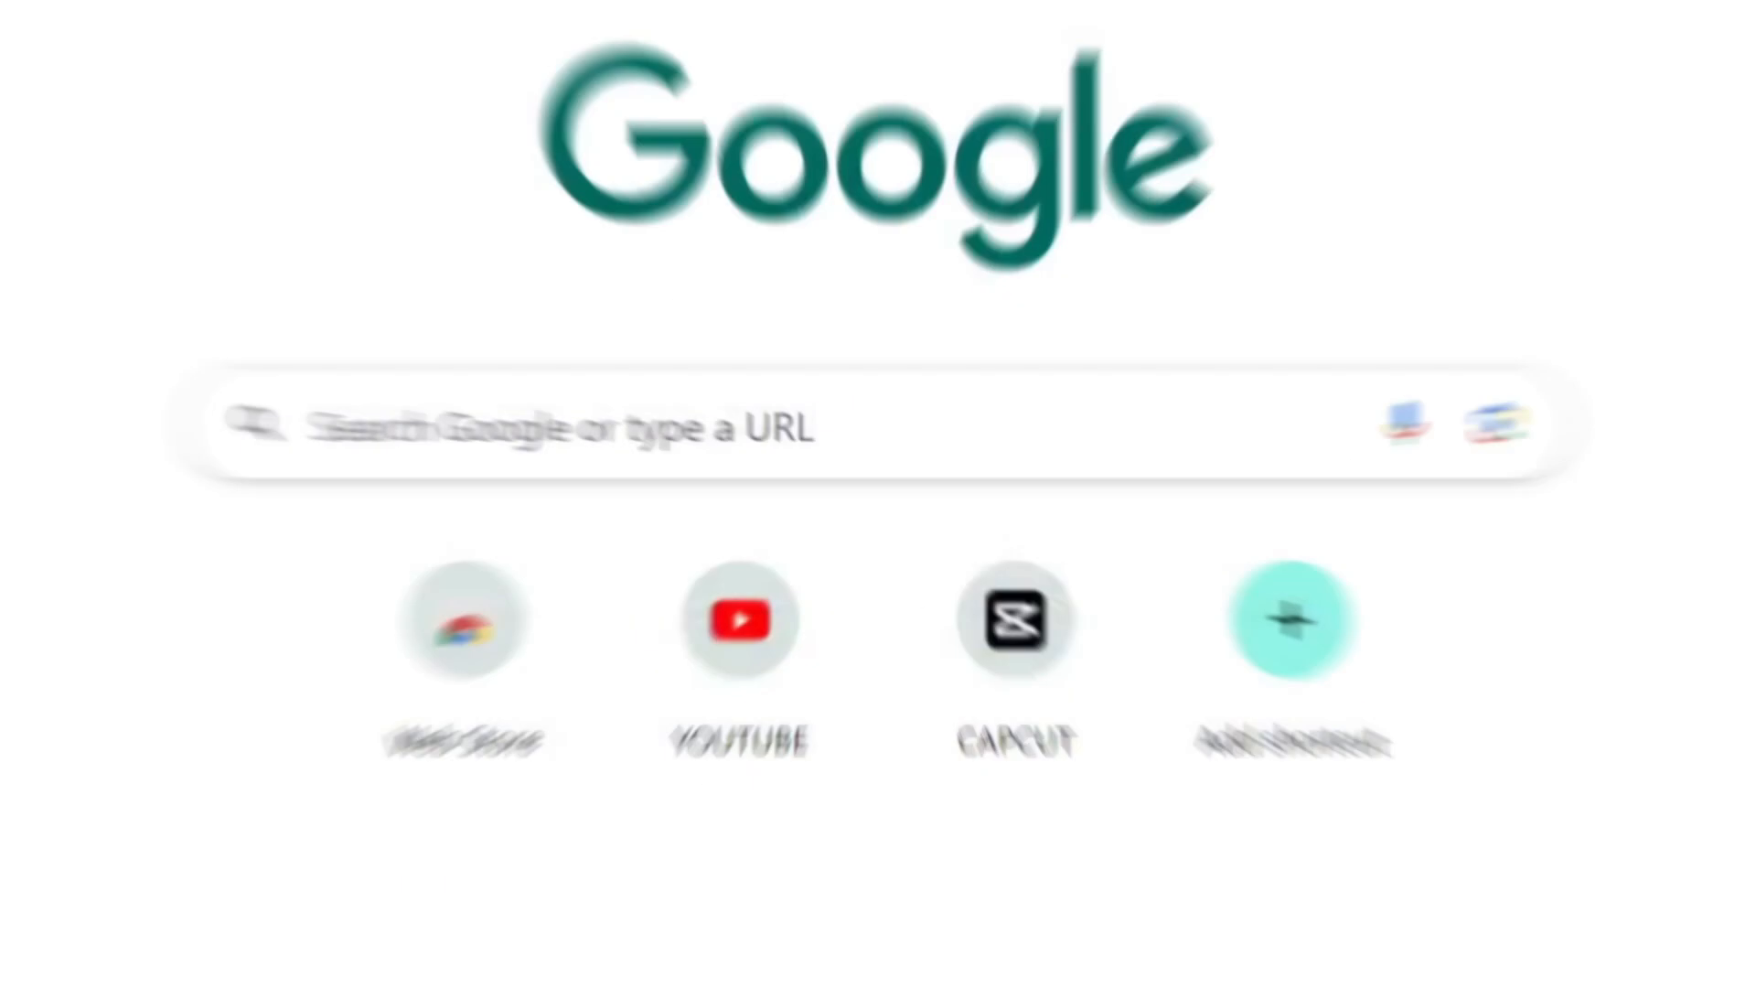
Search Google for "moon valley" and open the Moonvalley: Animate your ideas site.
click(167, 40)
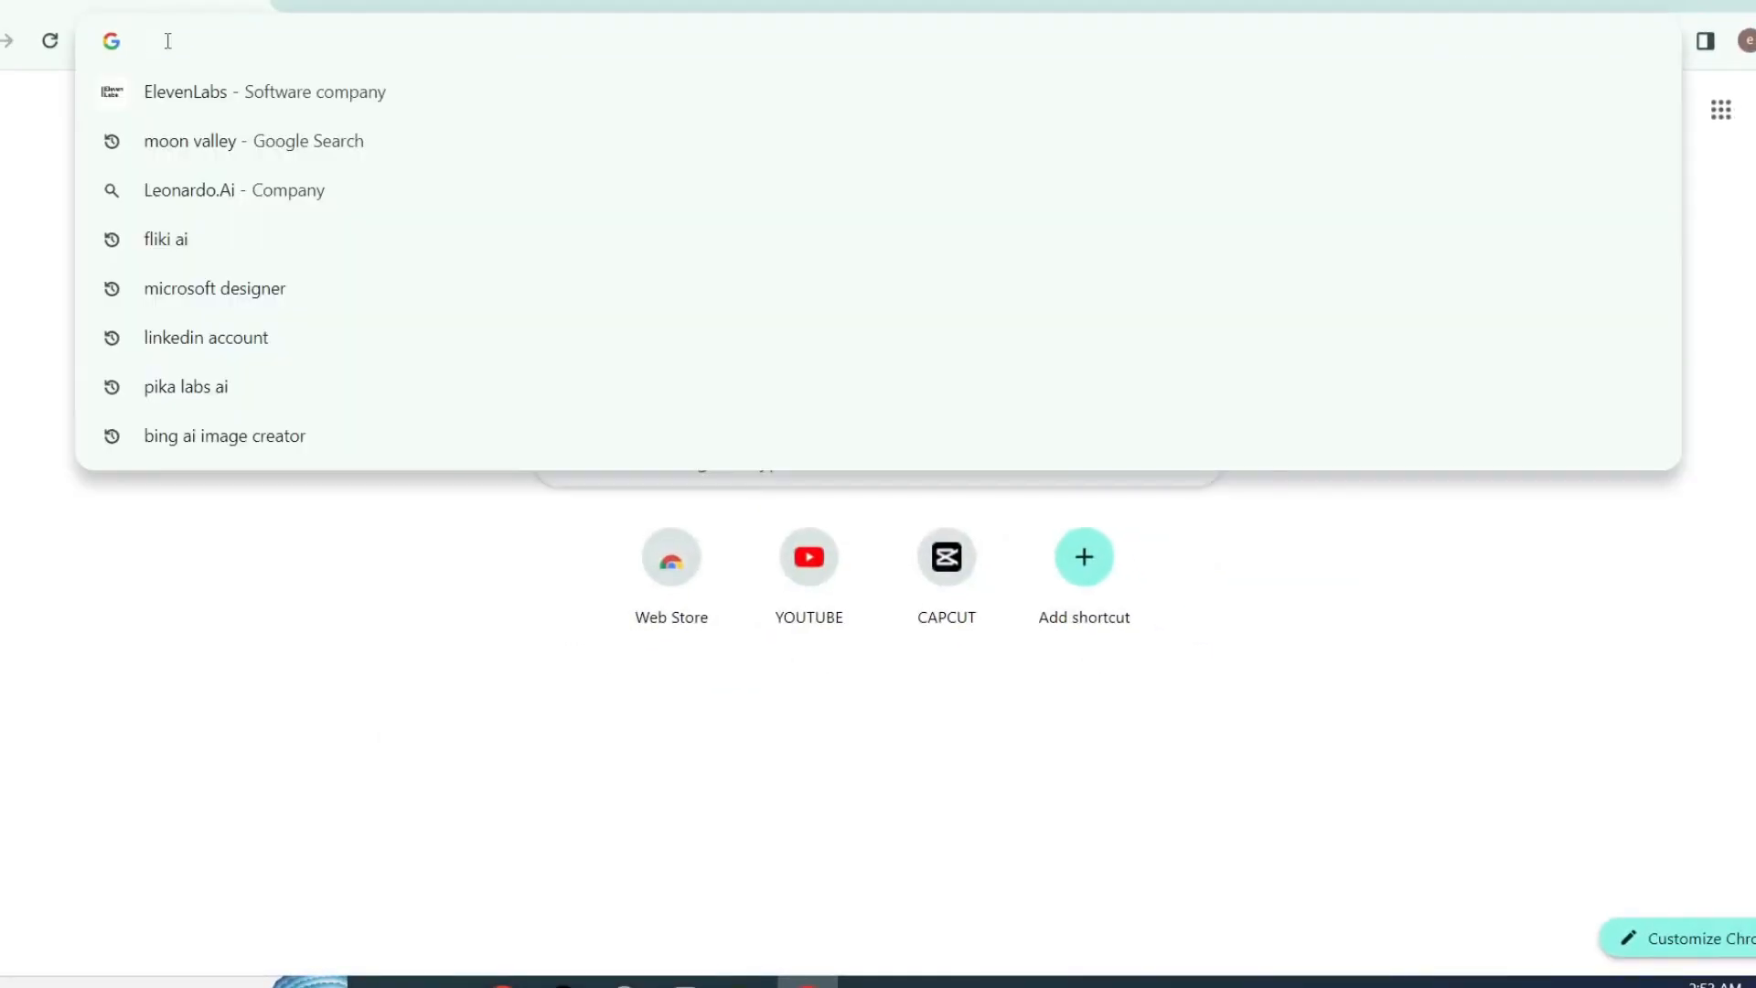
text(moon valley)
key(Return)
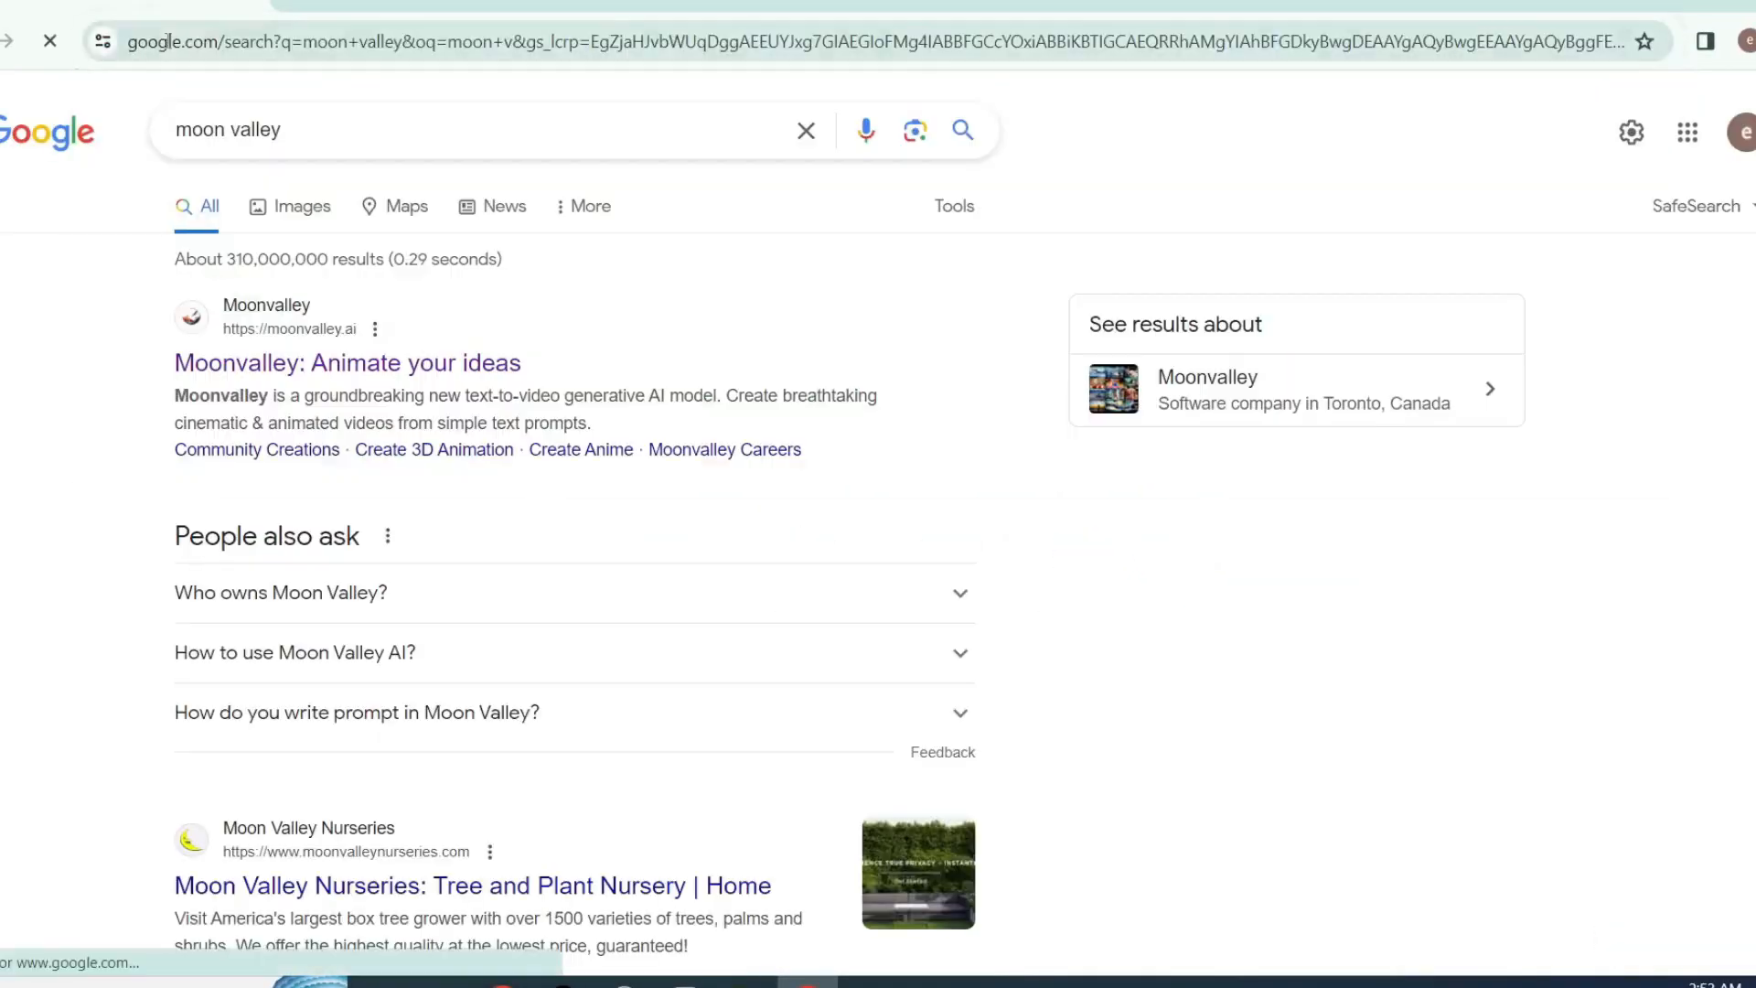
click(322, 366)
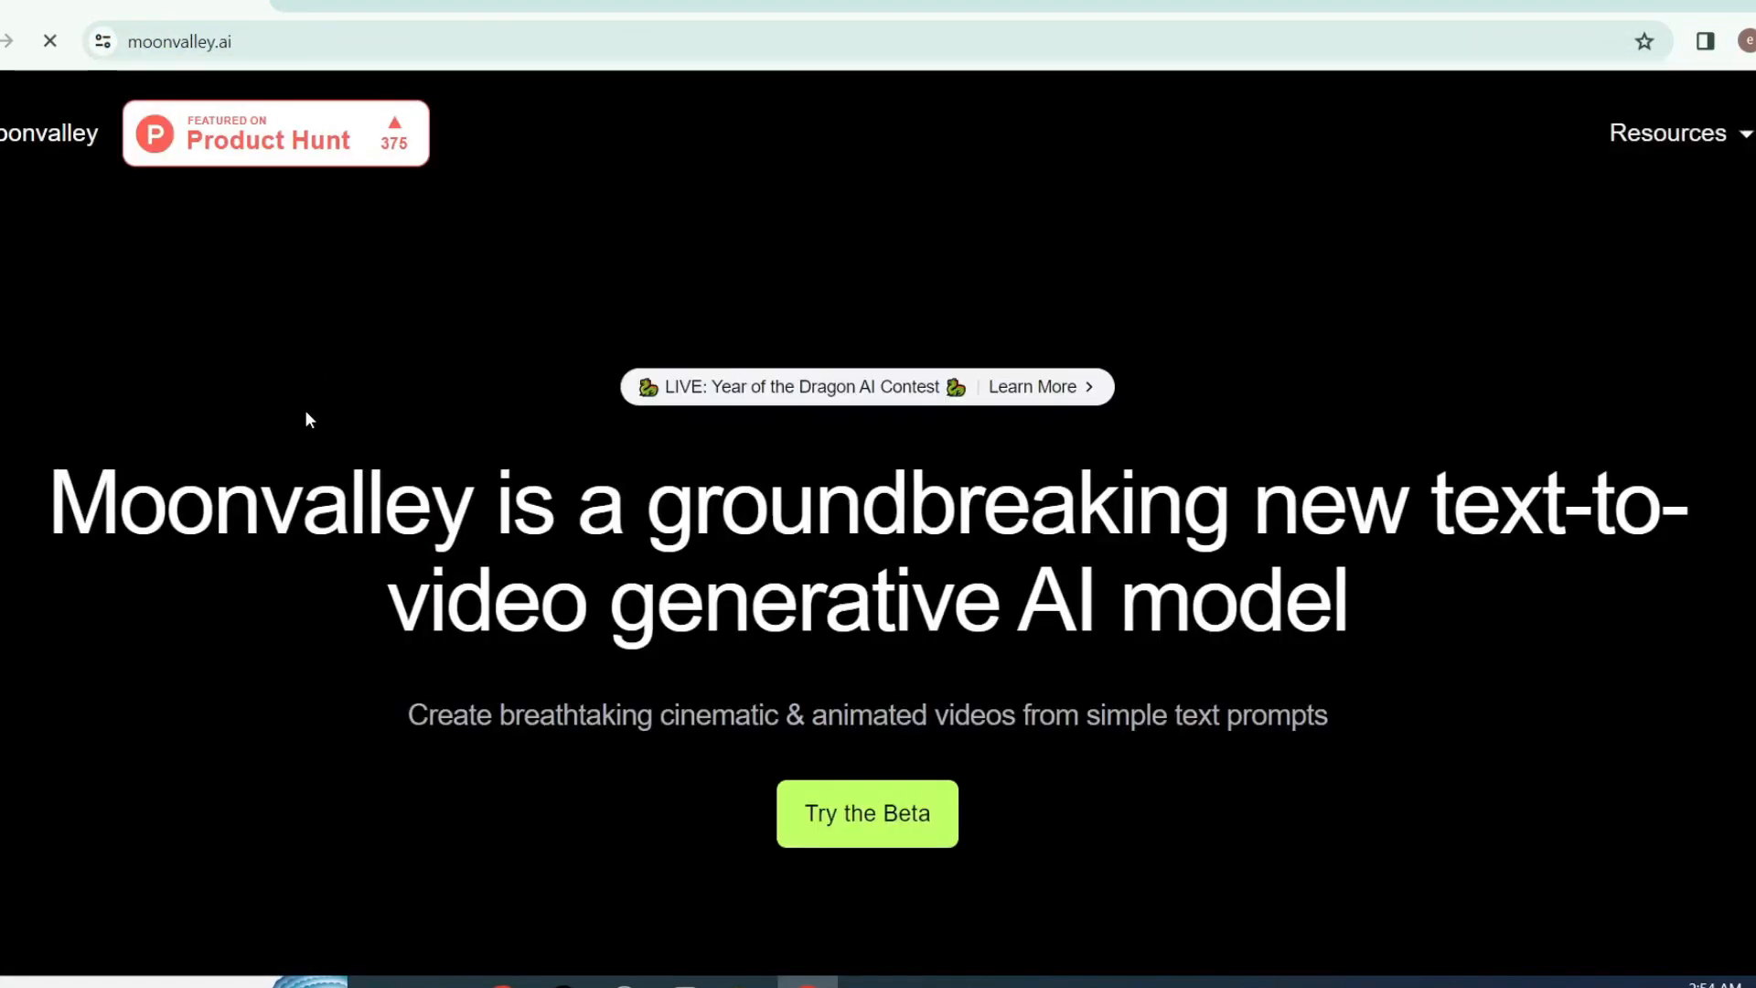
Try the Moonvalley beta and accept the invite to its Discord server.
click(880, 840)
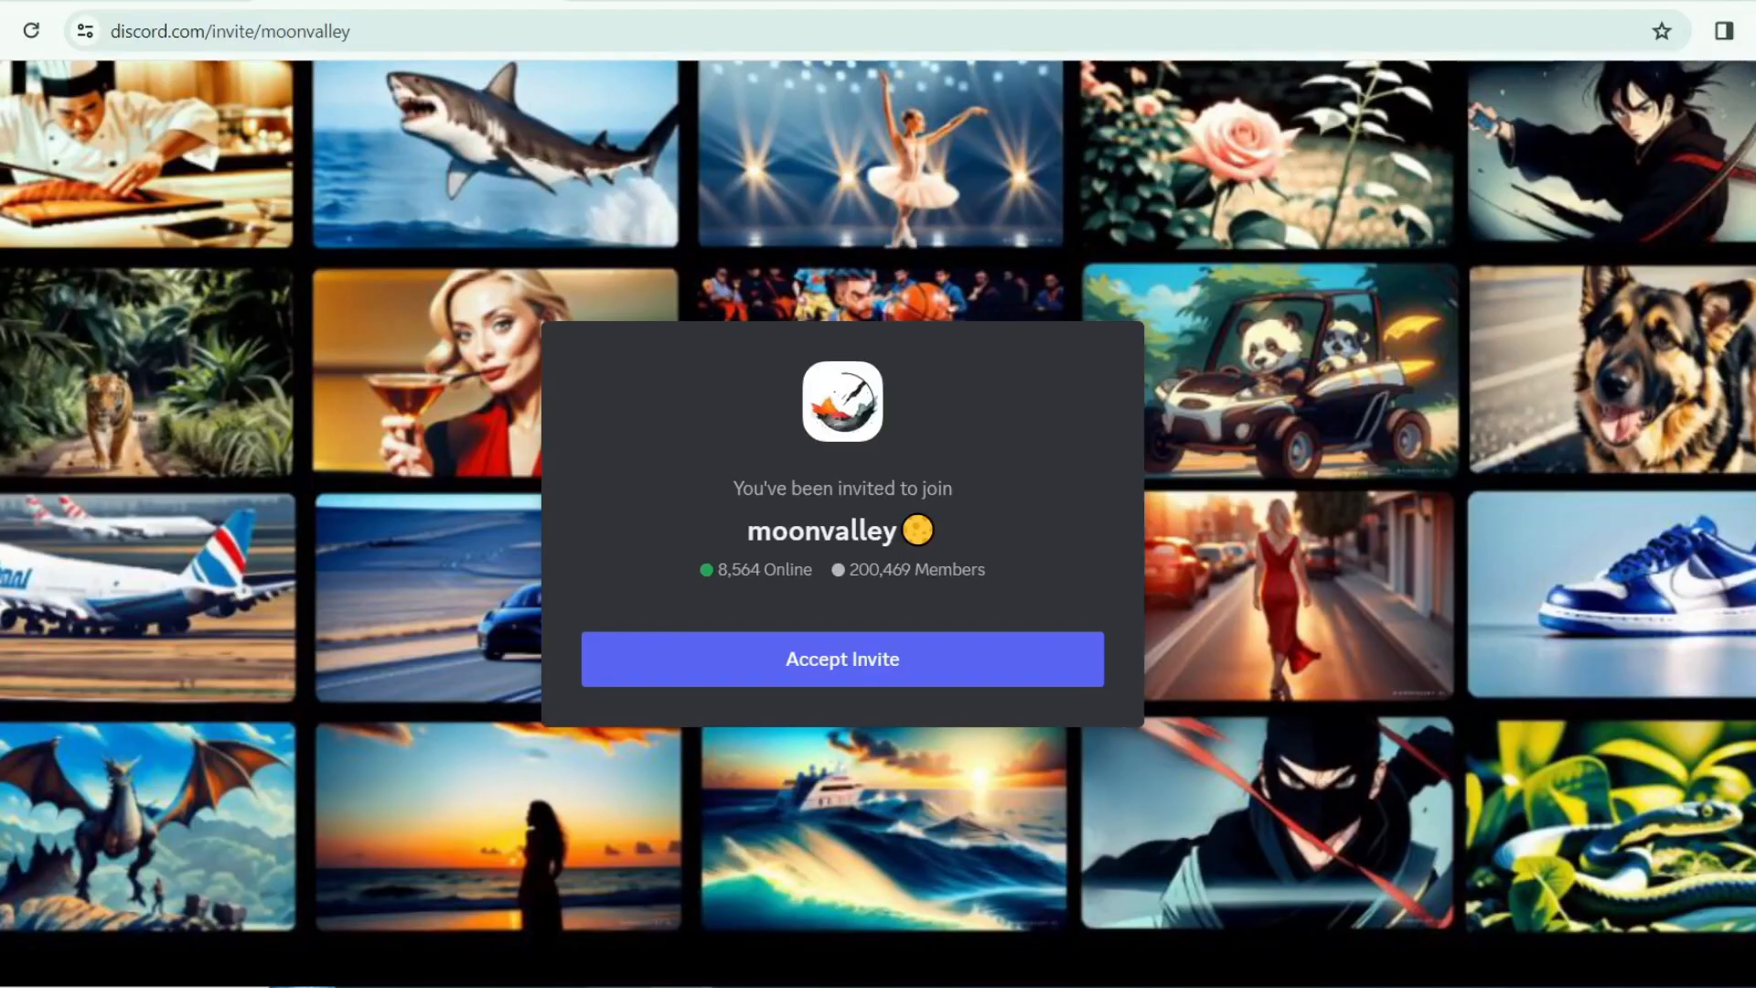
click(855, 666)
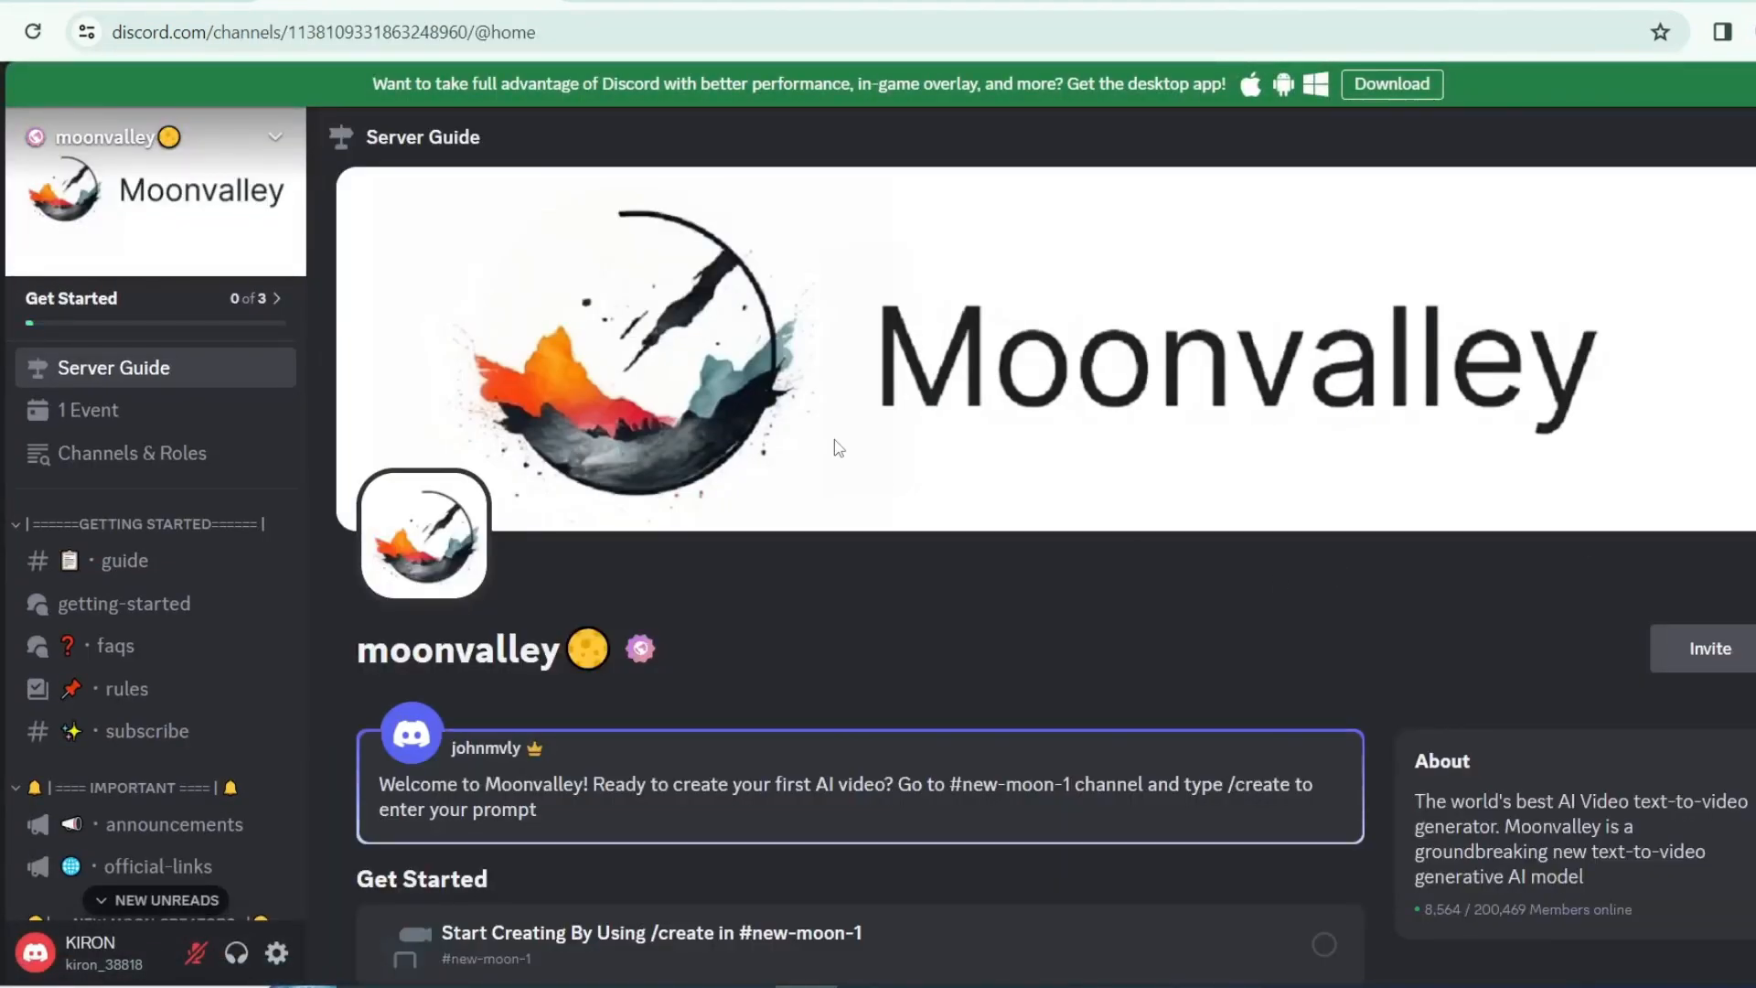
Open the new-moon-1 channel under New Moon Creators in the moonvalley server.
scroll(128, 461, down, 5)
mouse_move(139, 675)
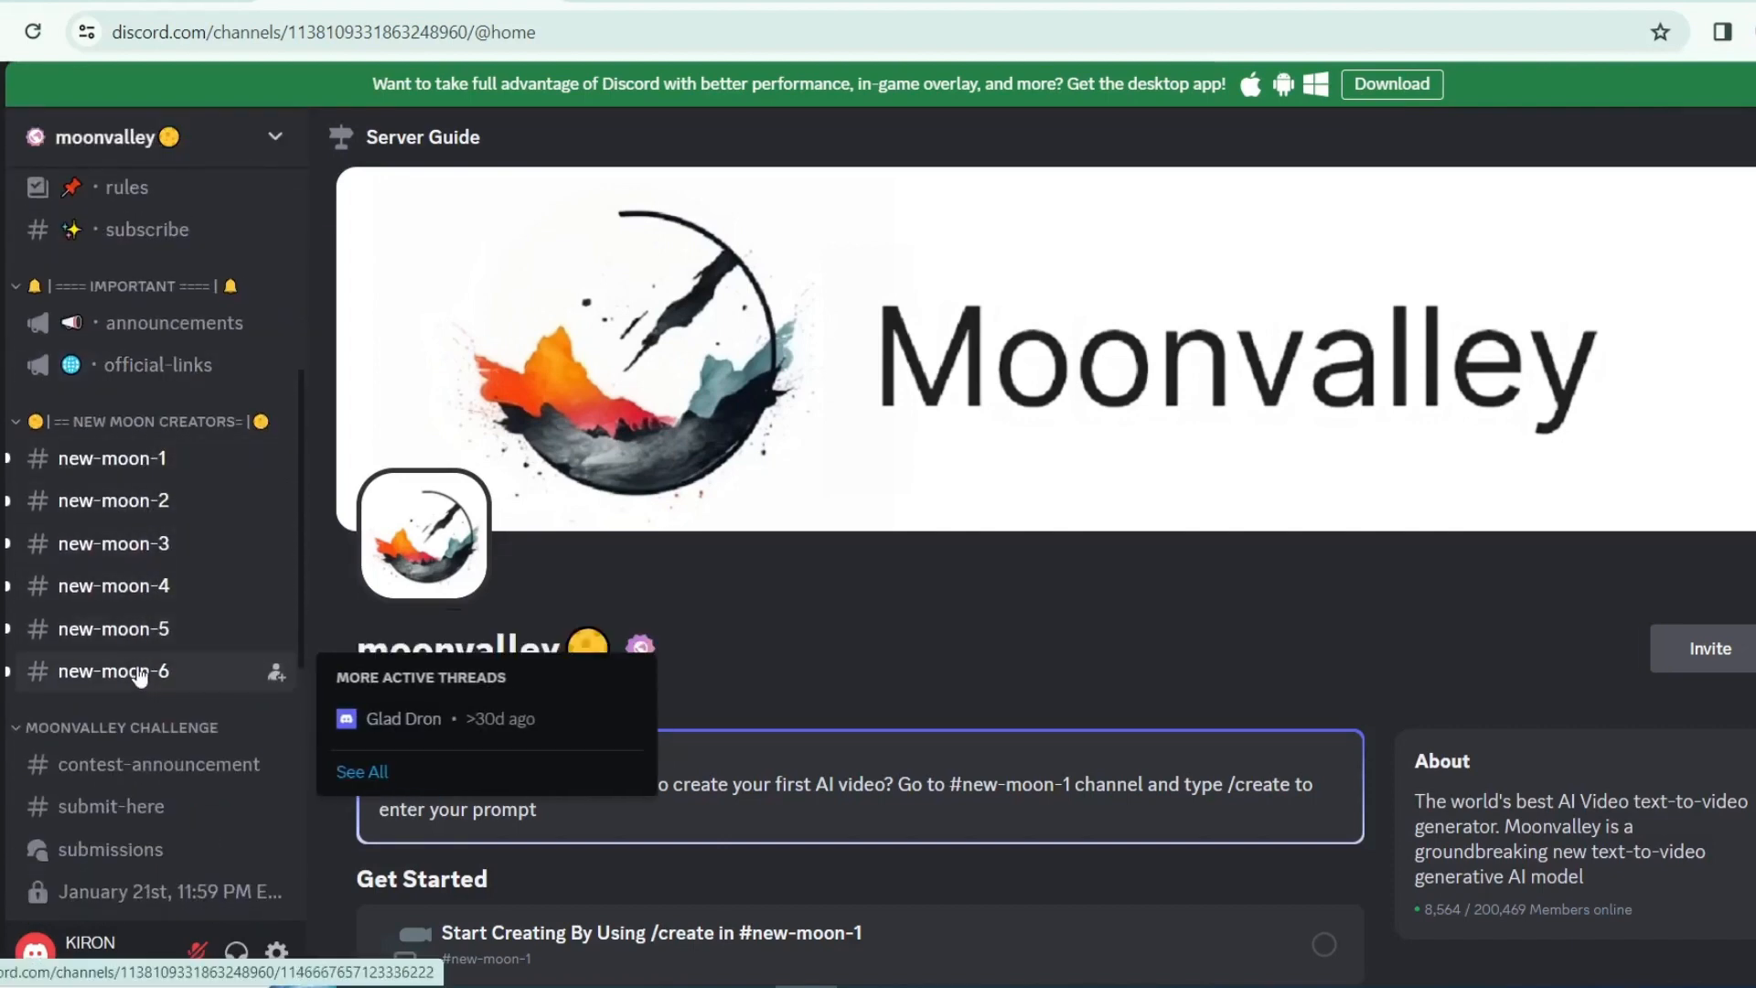
click(146, 462)
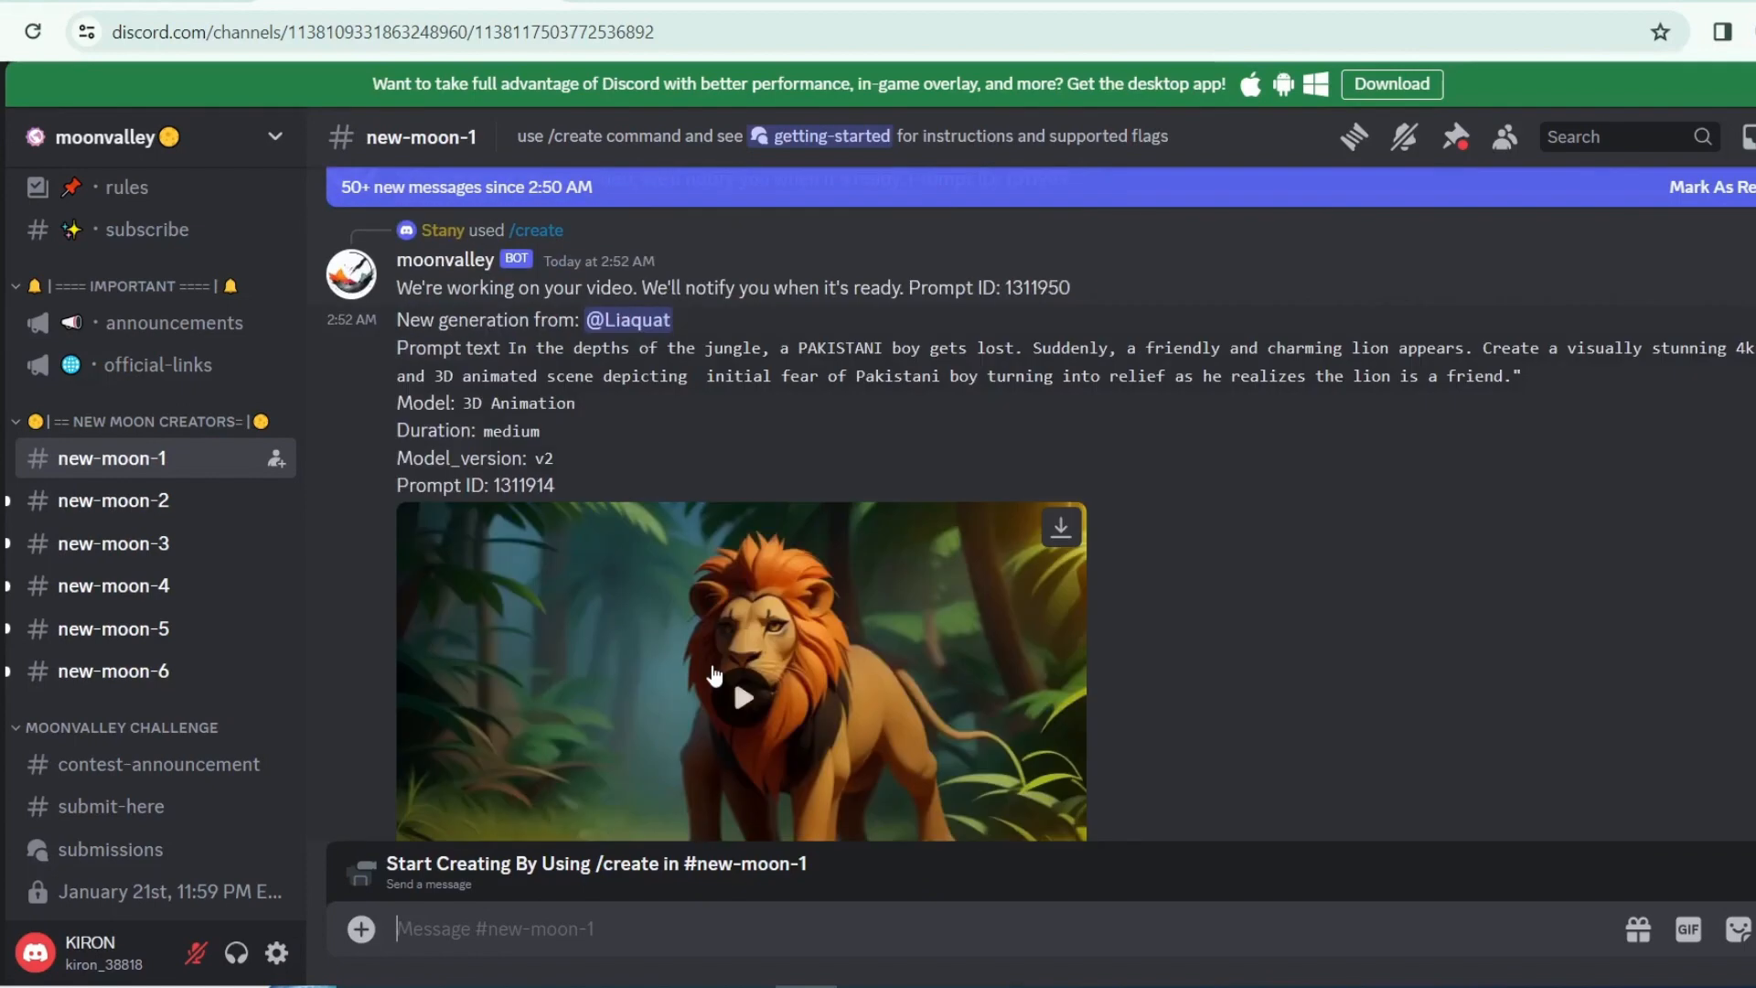
Start a /create command in new-moon-1 with the copied Gotham skyline prompt, ending it with ",4k realistic".
text(/create)
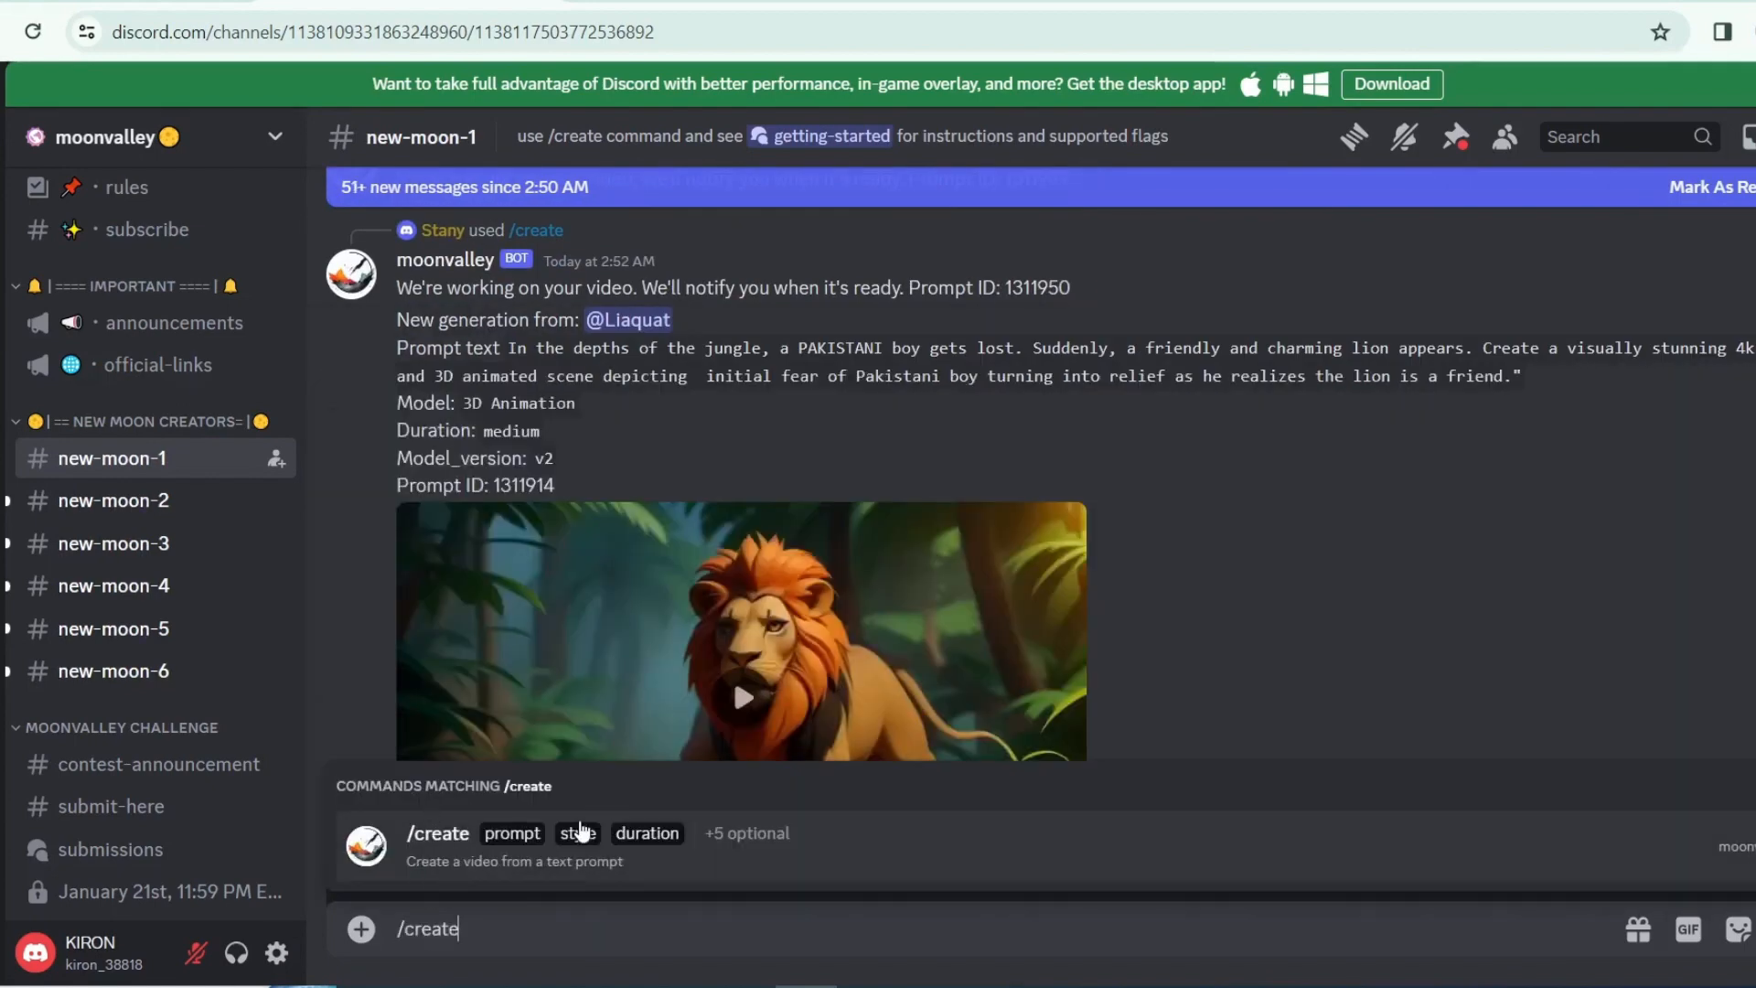
click(580, 830)
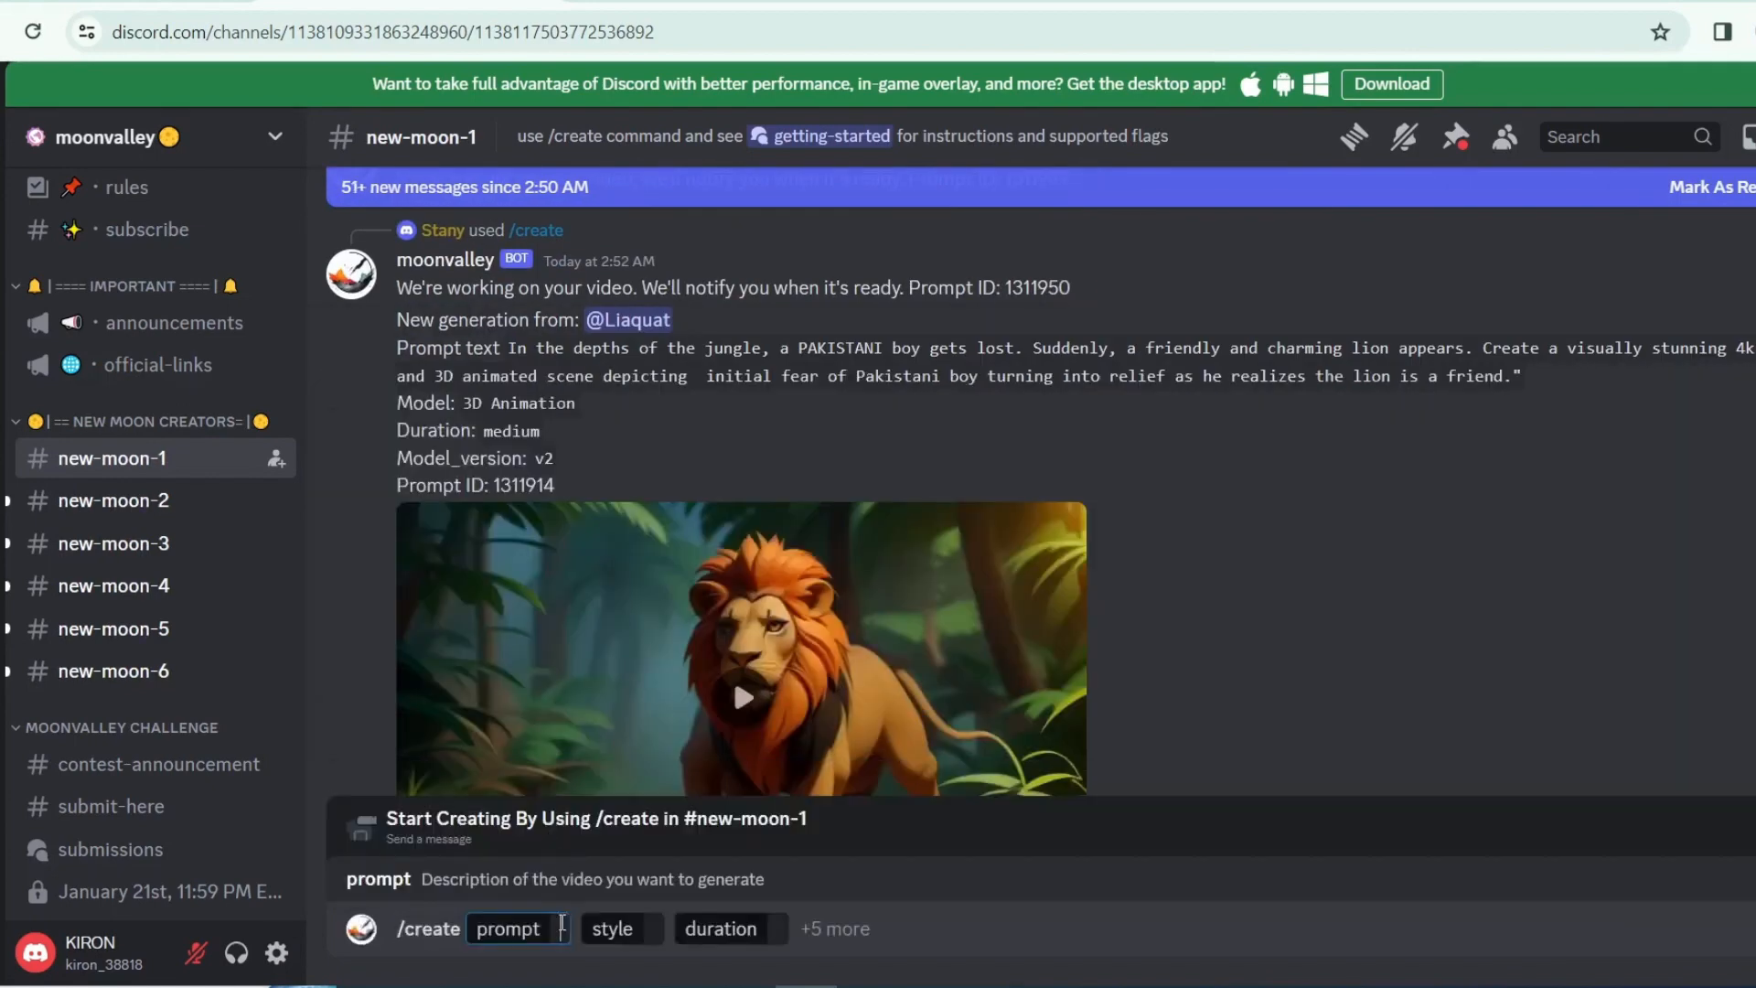
right_click(556, 929)
click(595, 582)
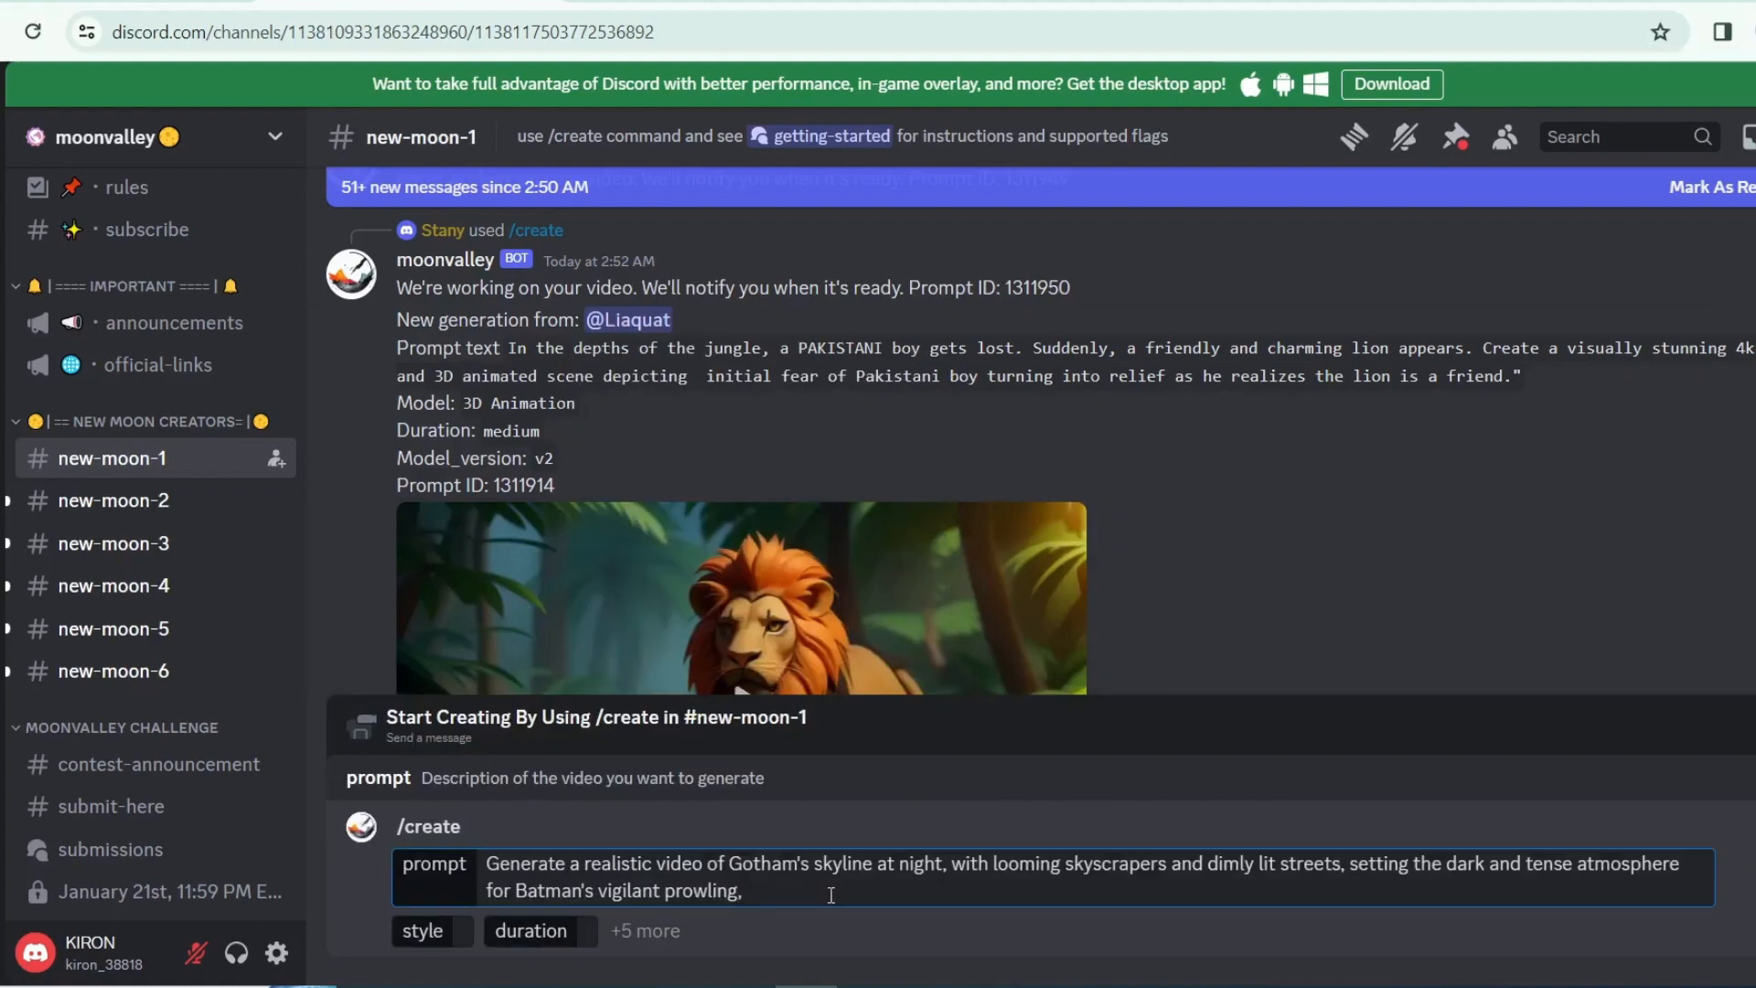
text(alistic)
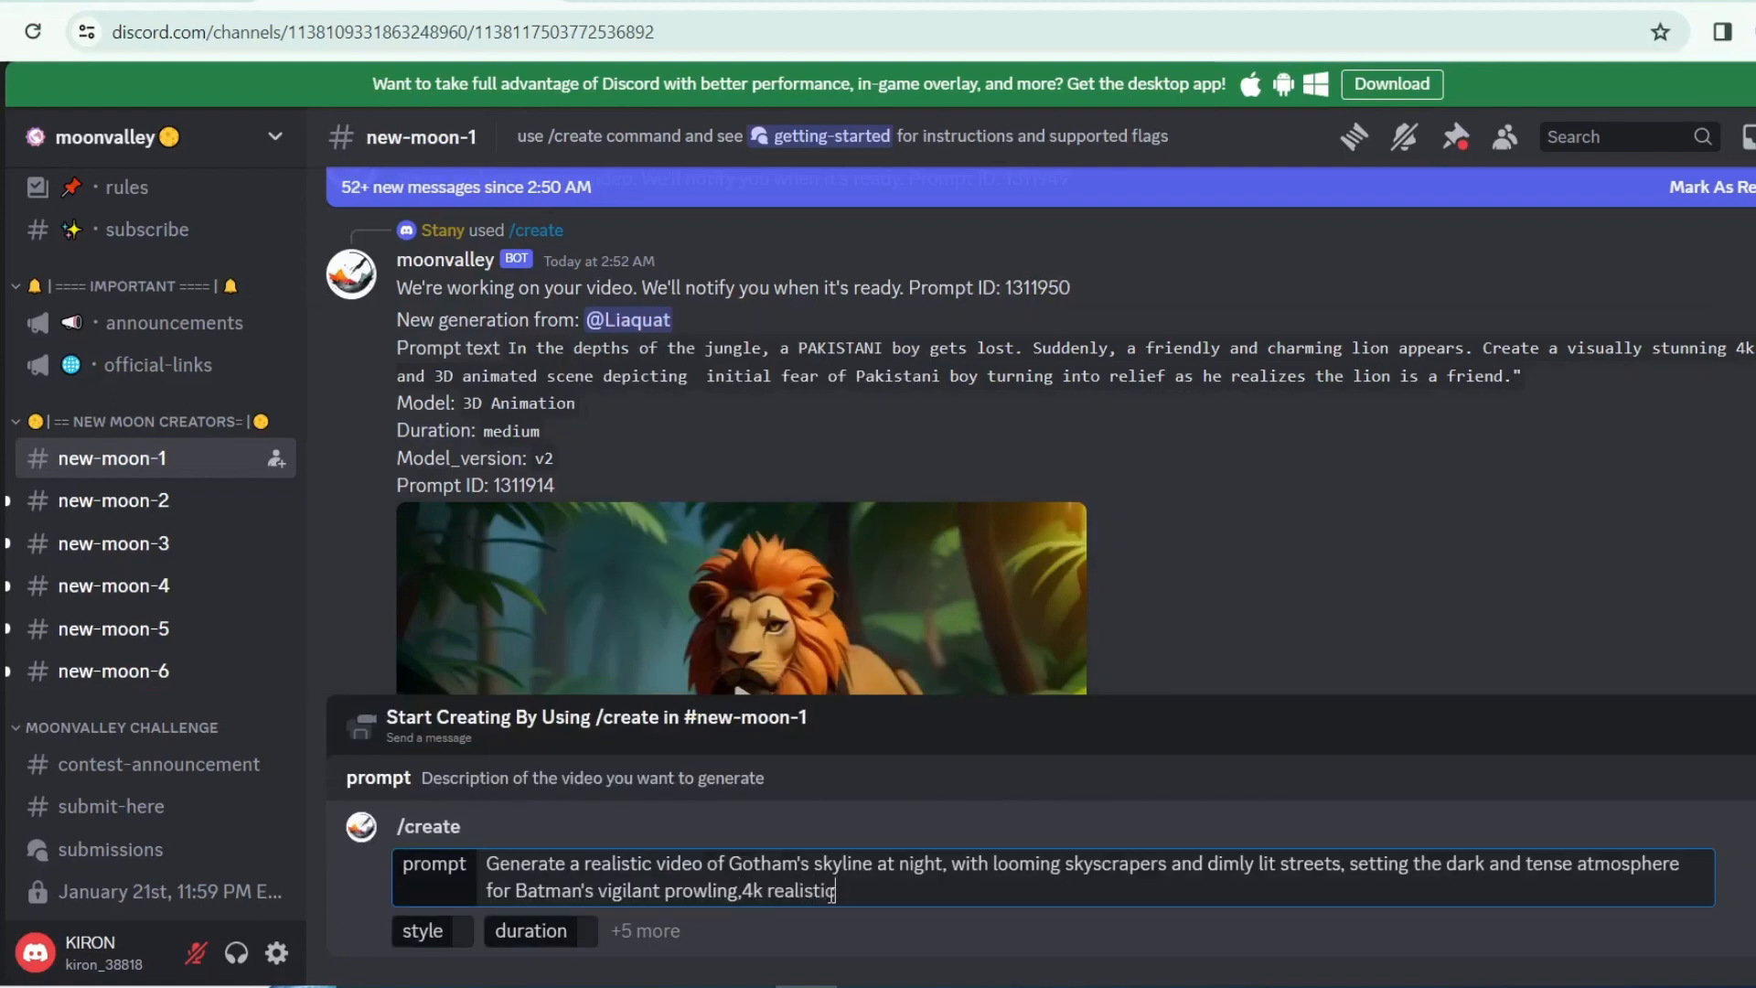
Set the style to Realism, the duration to Long and the camera to Zoom out, and submit the video request.
click(423, 931)
click(375, 663)
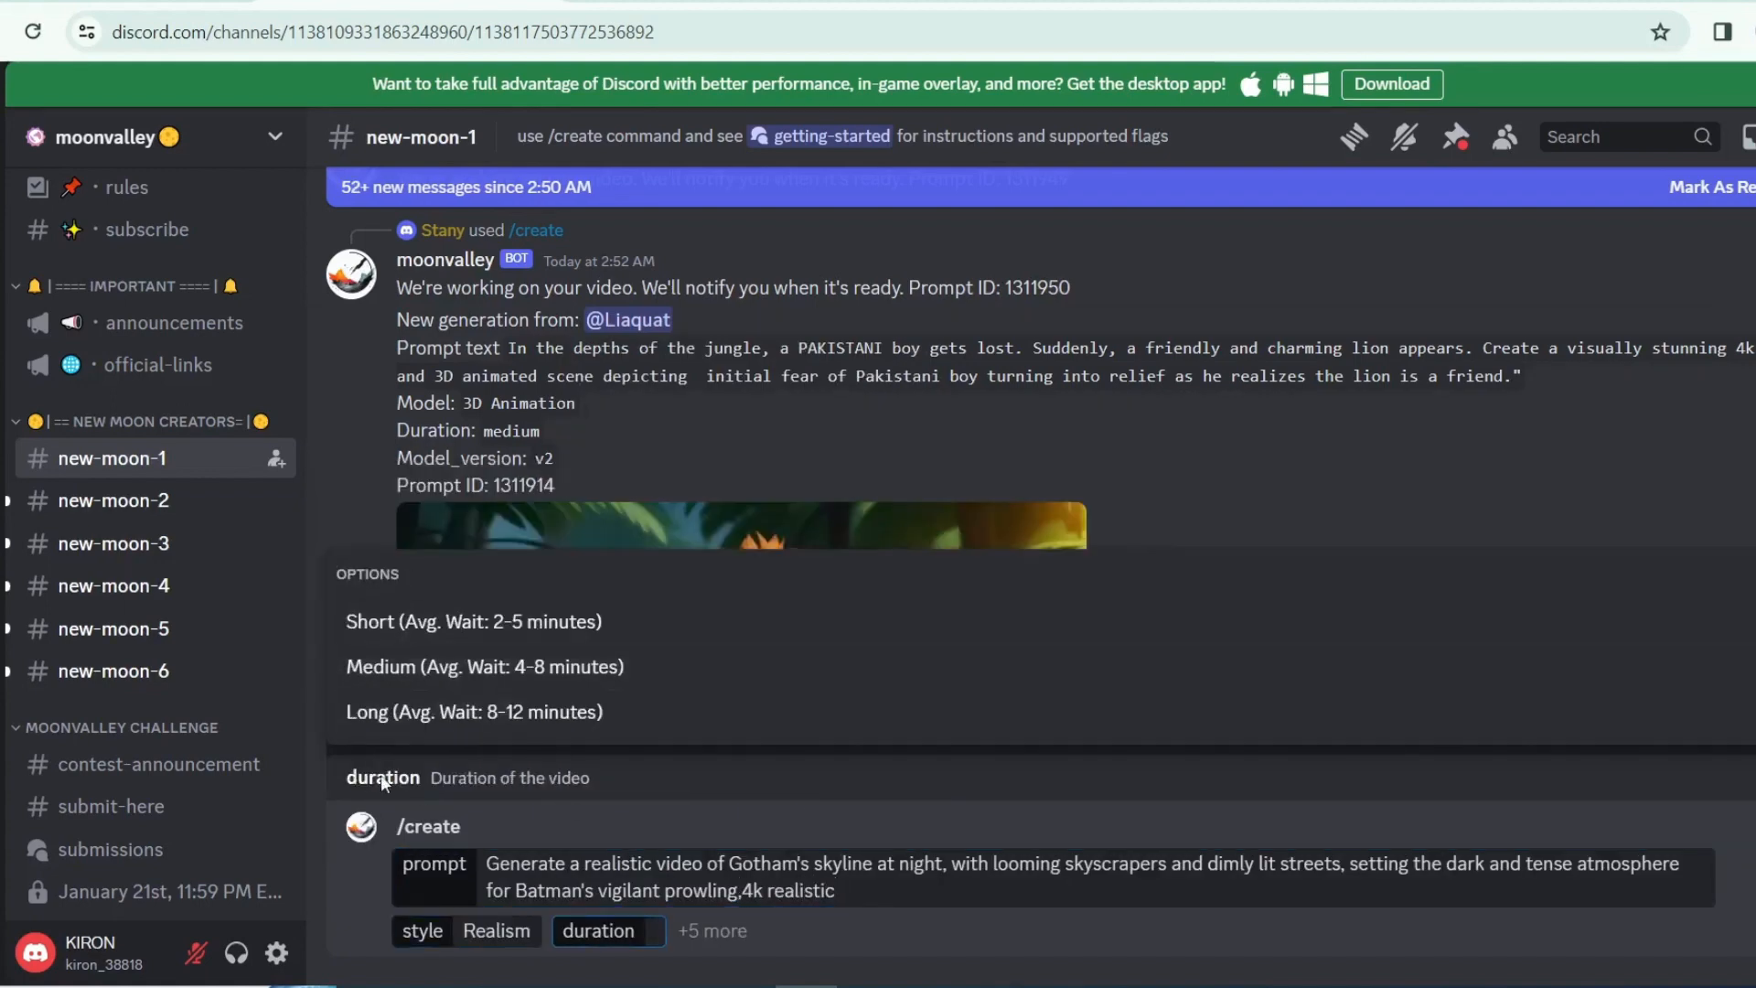
click(411, 710)
click(372, 587)
click(794, 527)
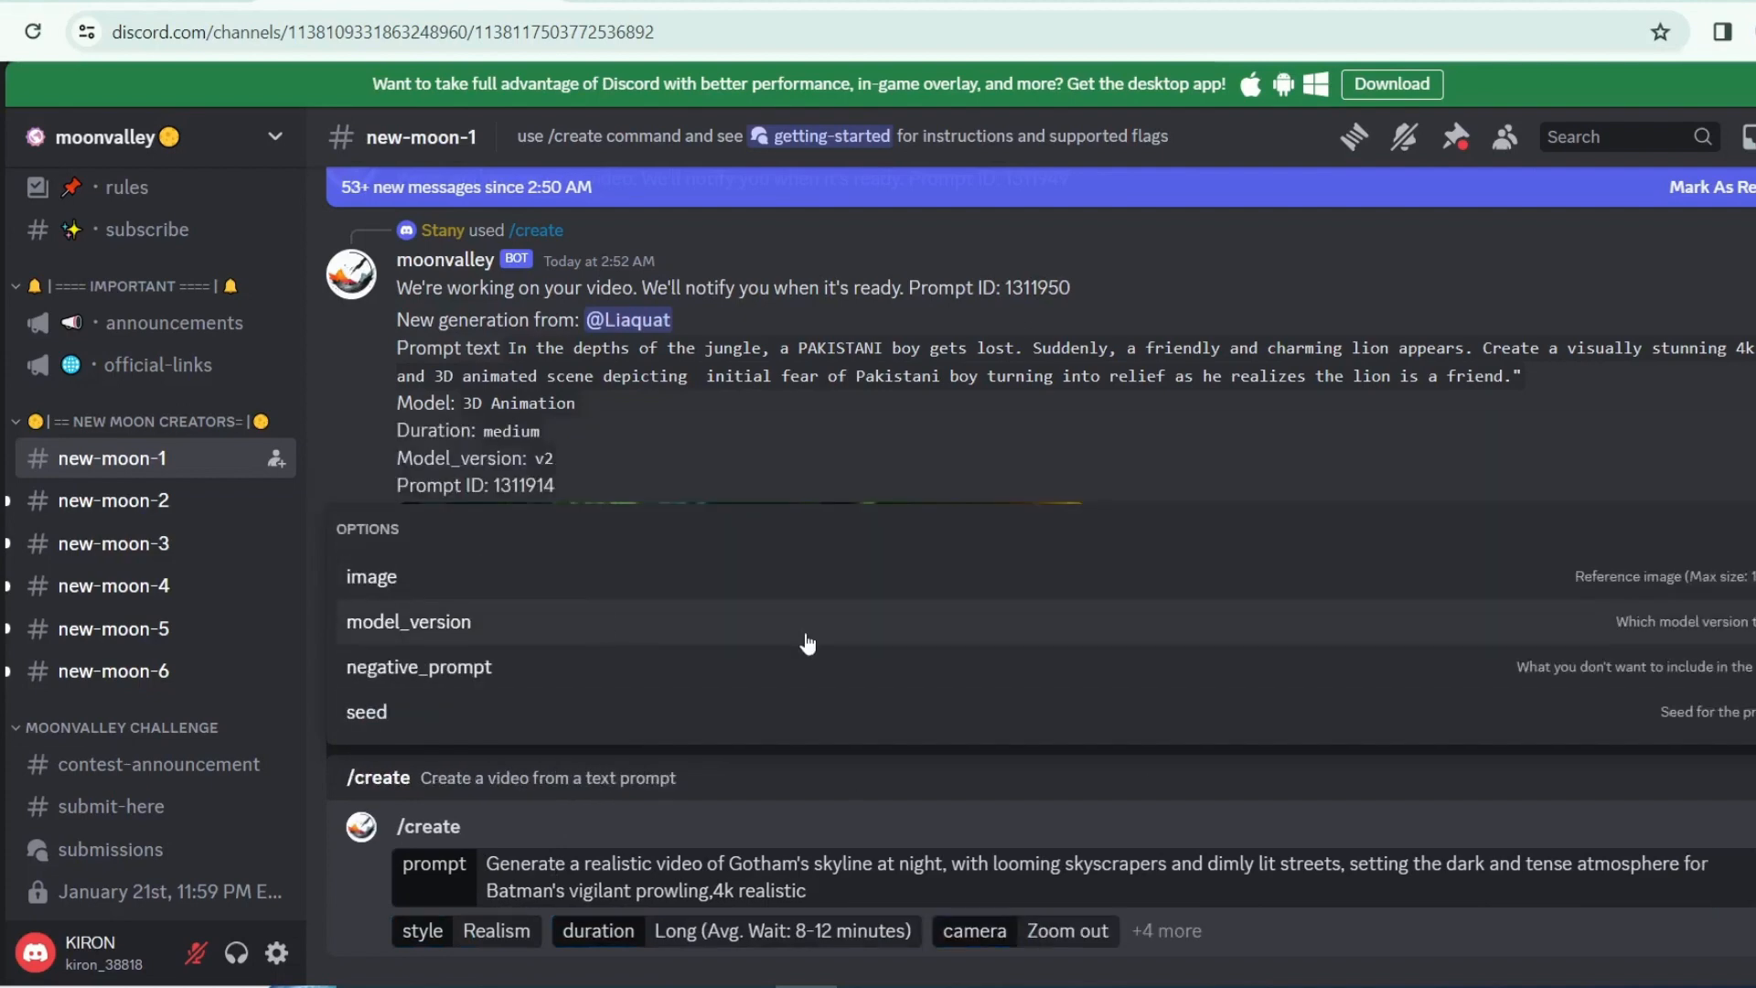
key(Return)
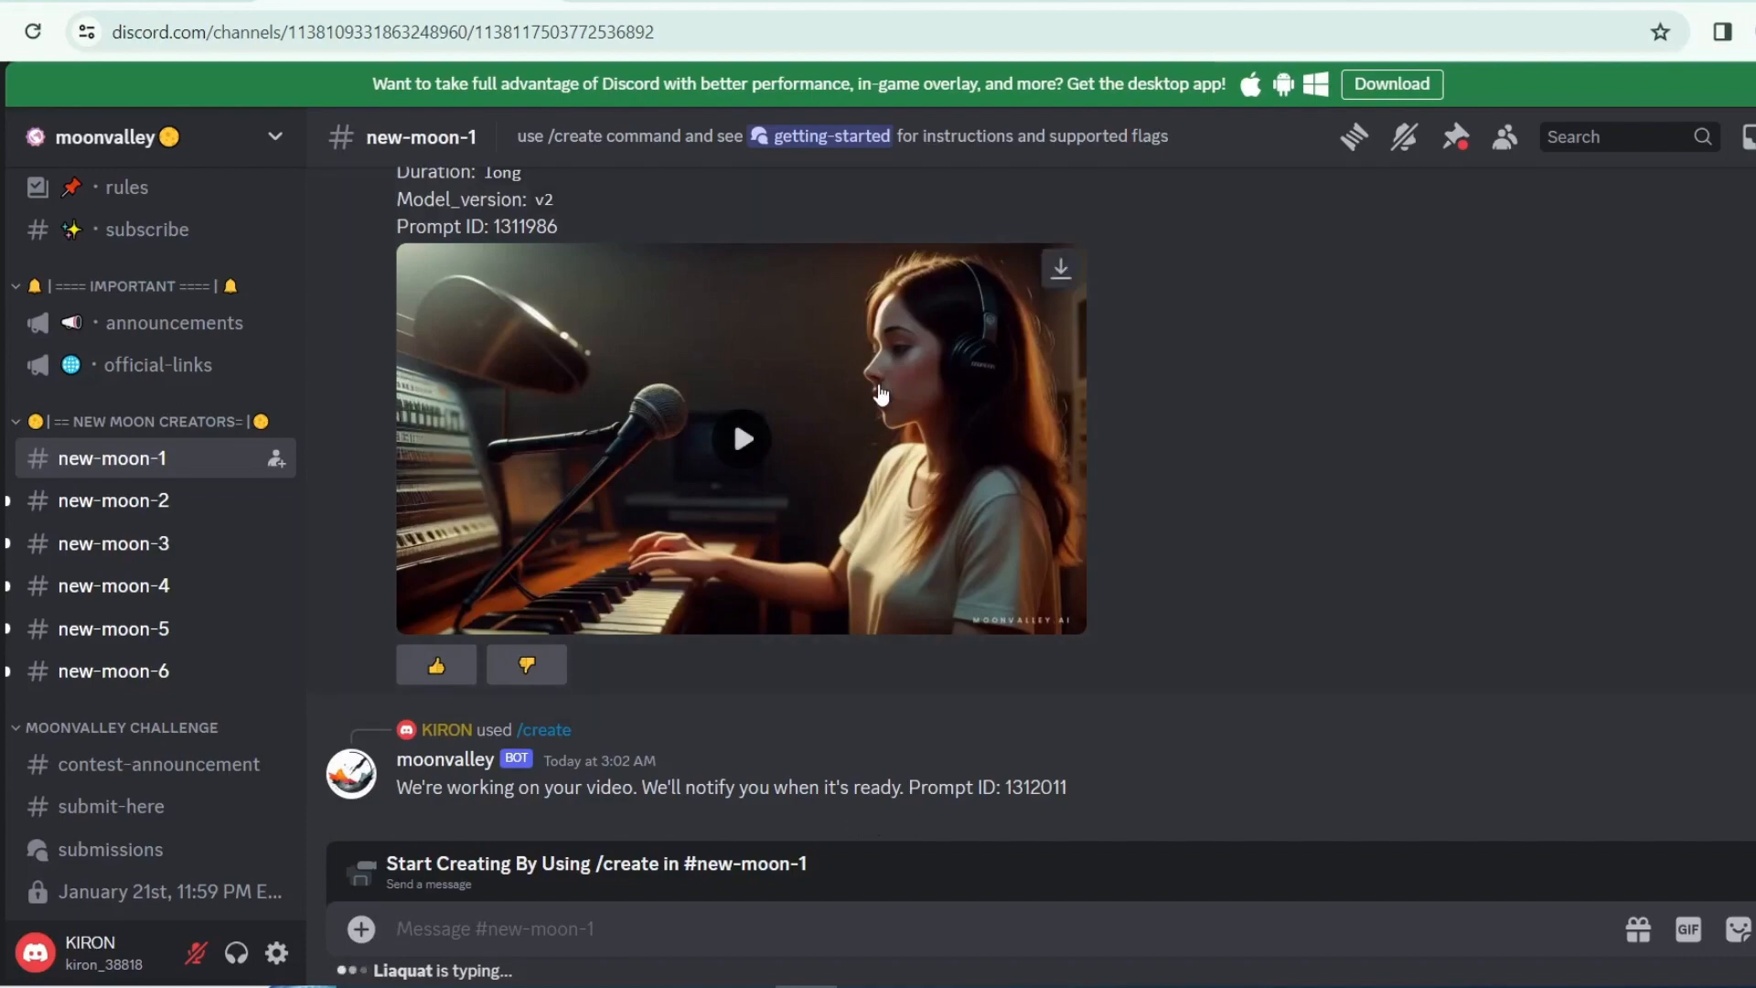
Find the finished Gotham skyline generation in new-moon-1 and play its video.
scroll(871, 451, up, 10)
scroll(1184, 620, down, 10)
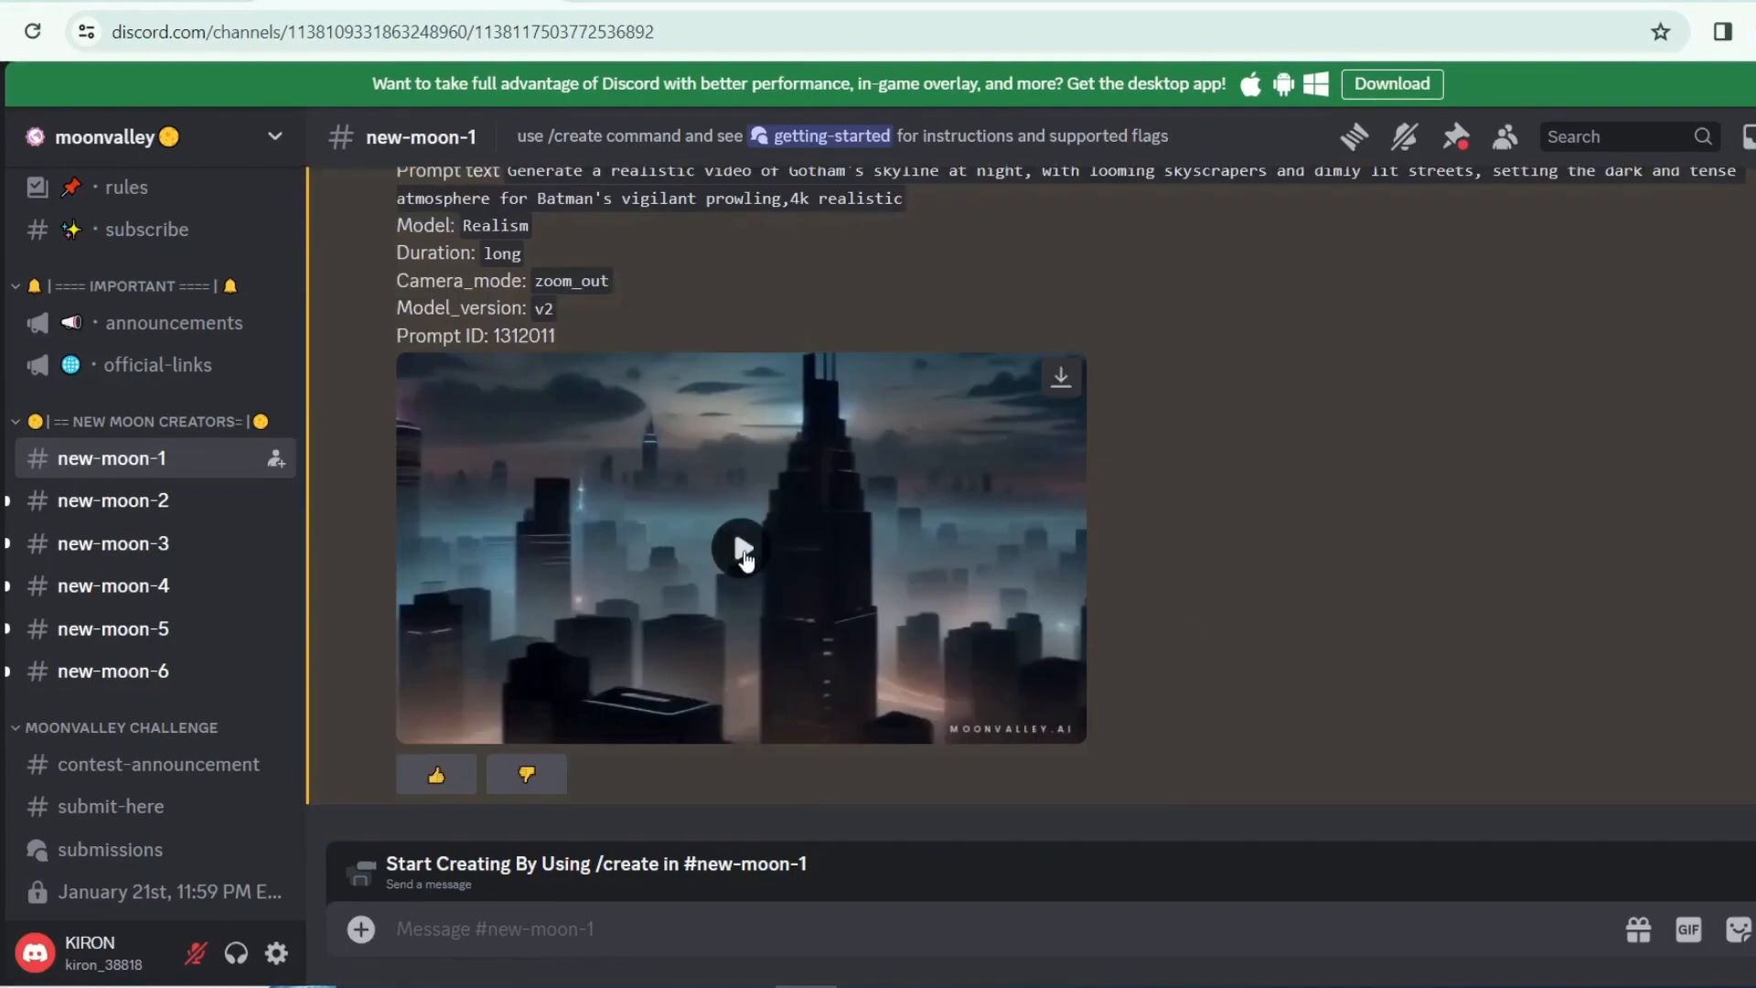
scroll(610, 331, up, 2)
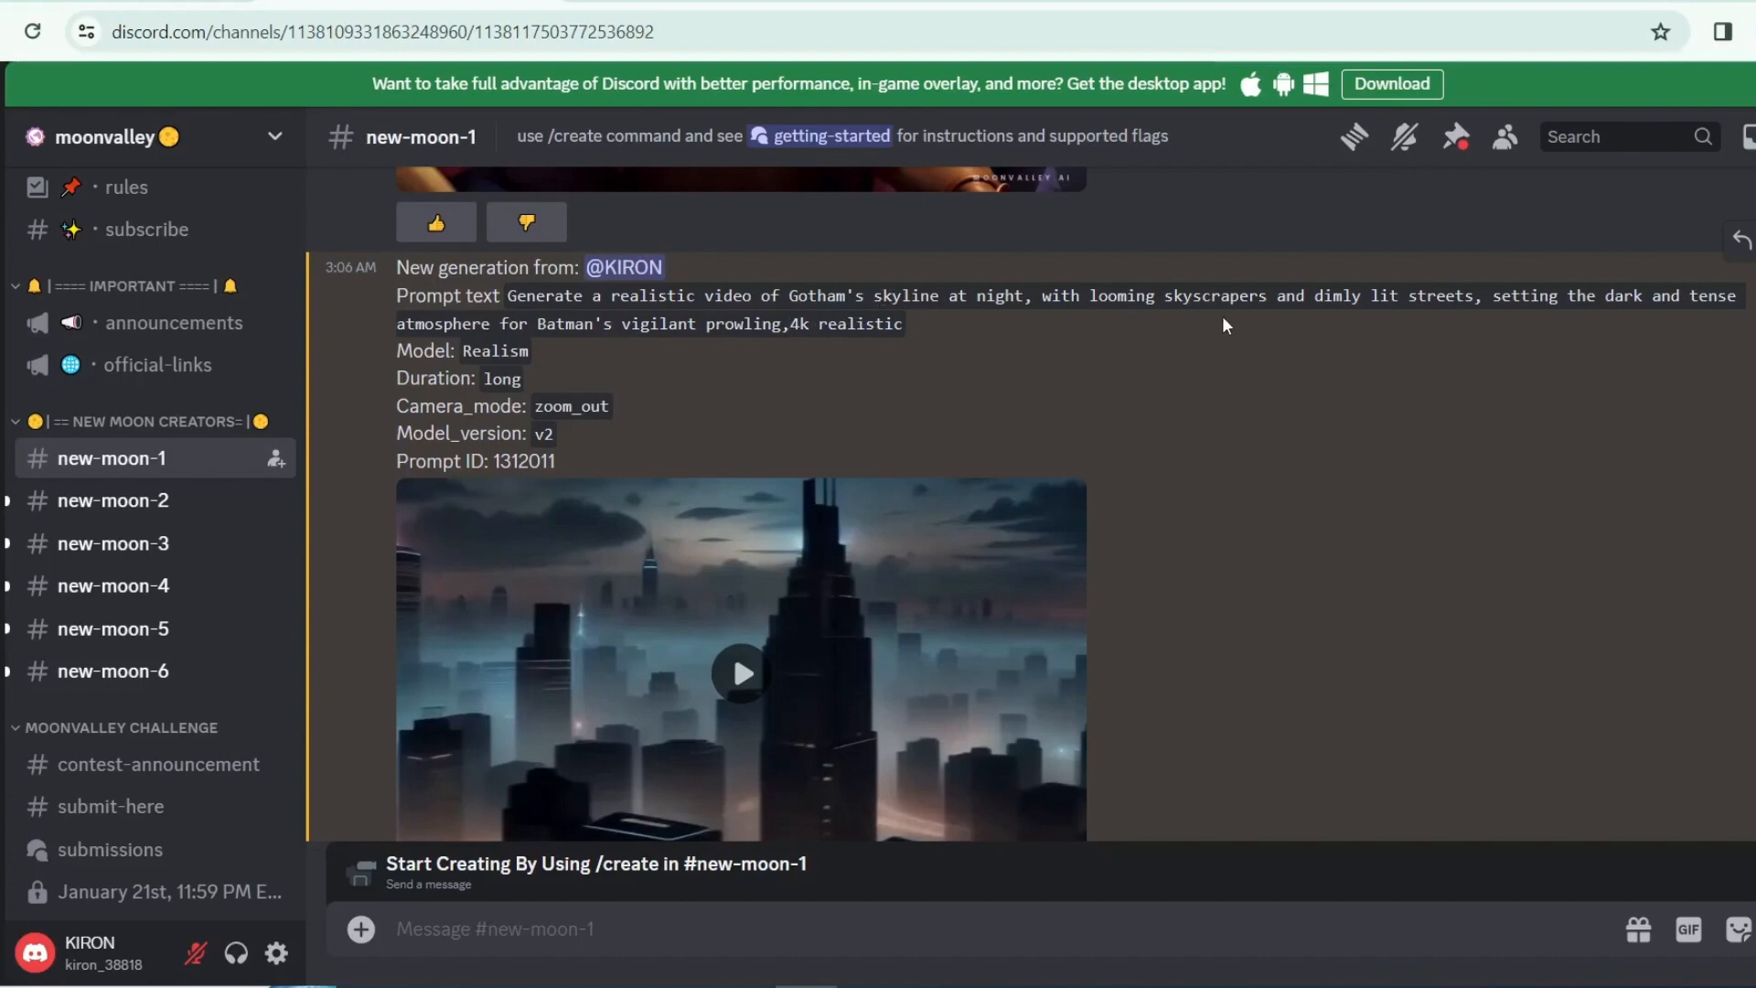
click(804, 467)
scroll(1101, 578, down, 3)
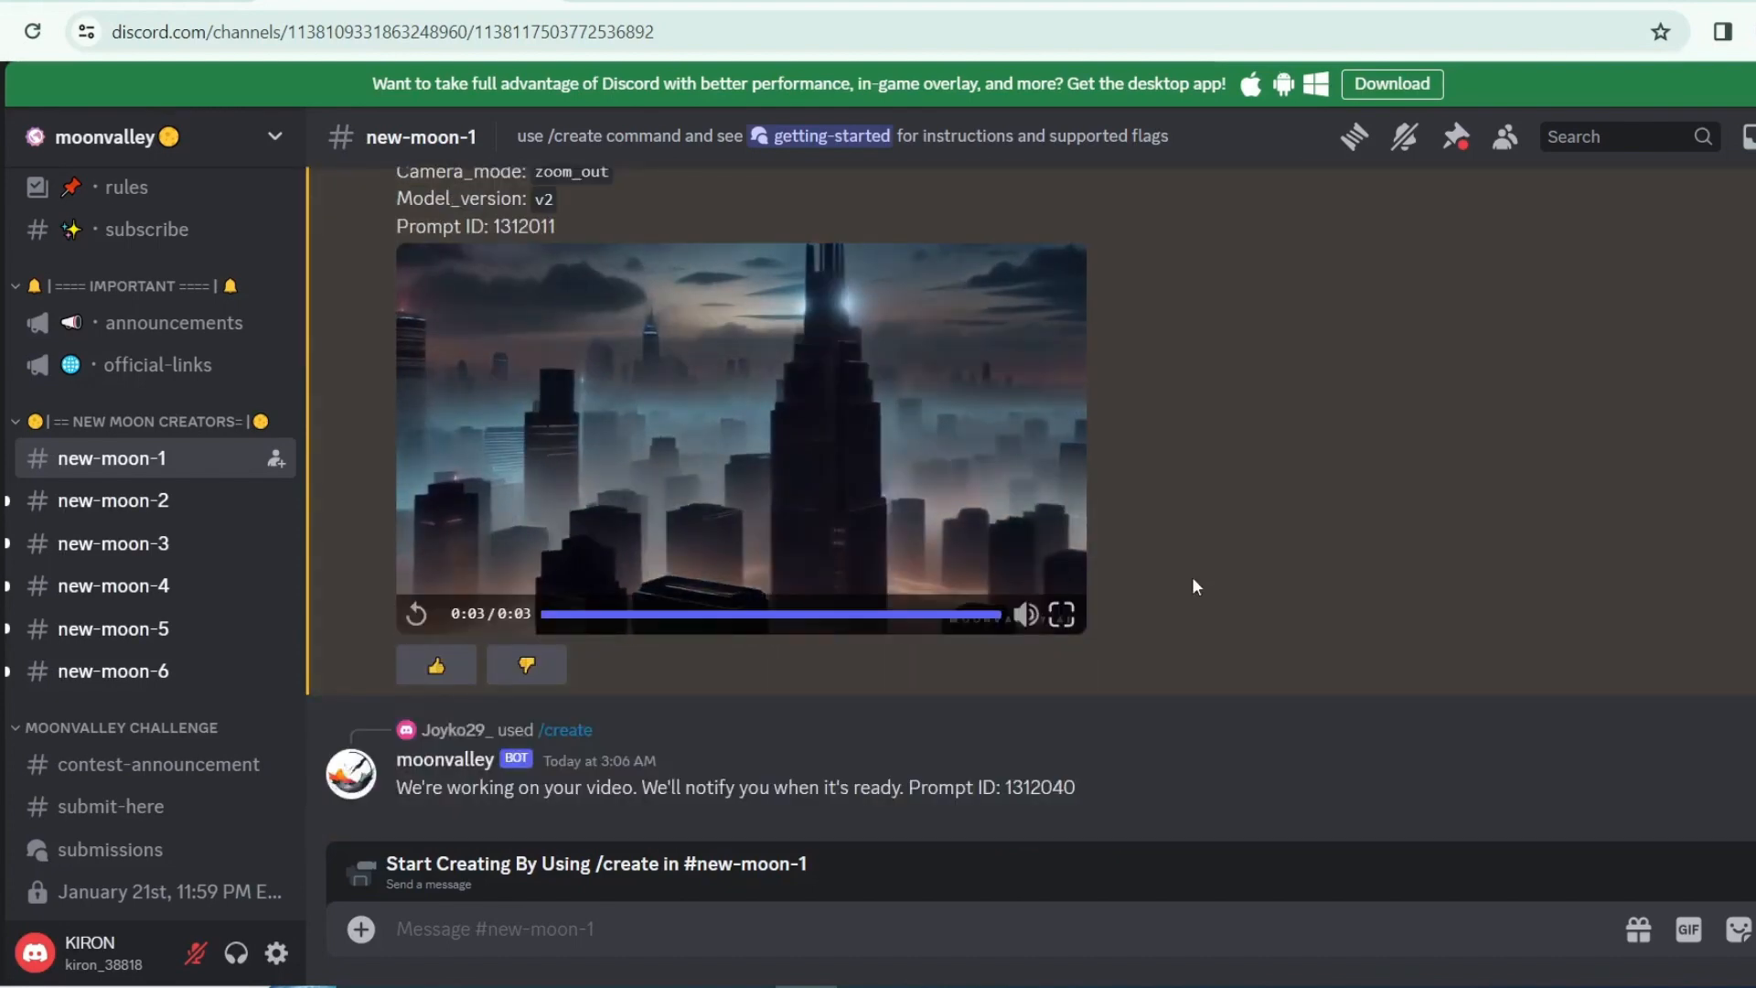
Download the generated Gotham skyline video from new-moon-1.
scroll(1052, 384, up, 6)
scroll(728, 498, down, 4)
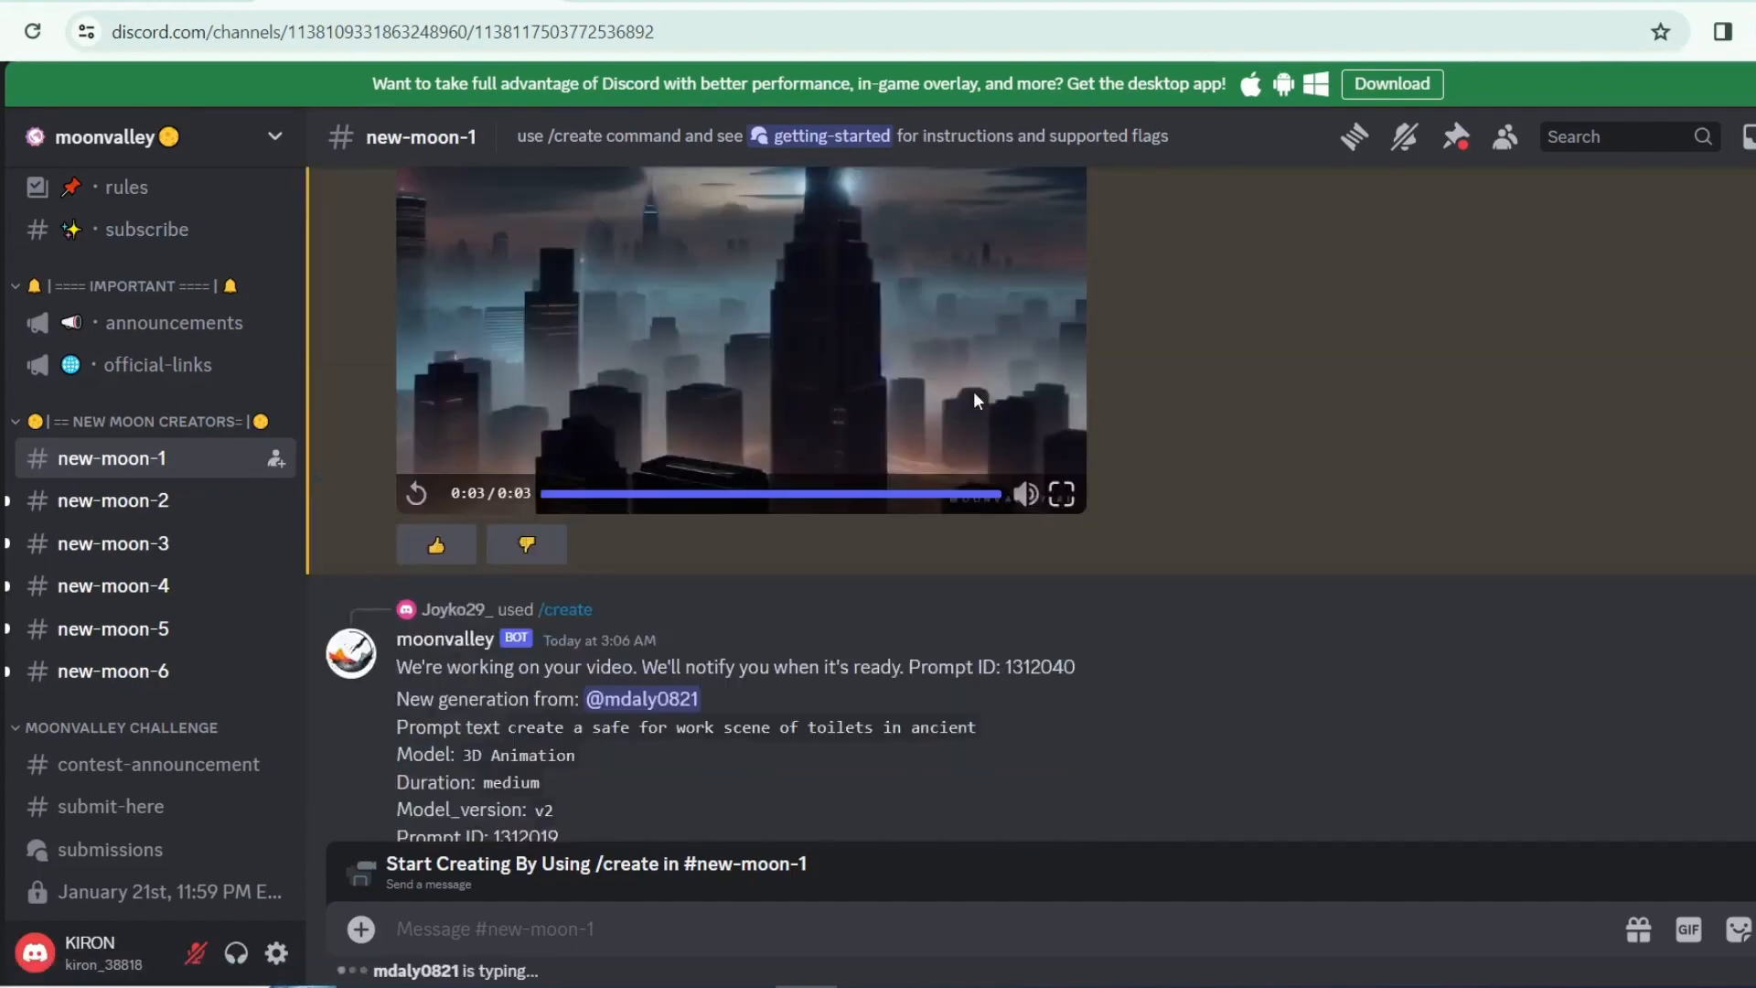
scroll(974, 391, up, 5)
click(1061, 540)
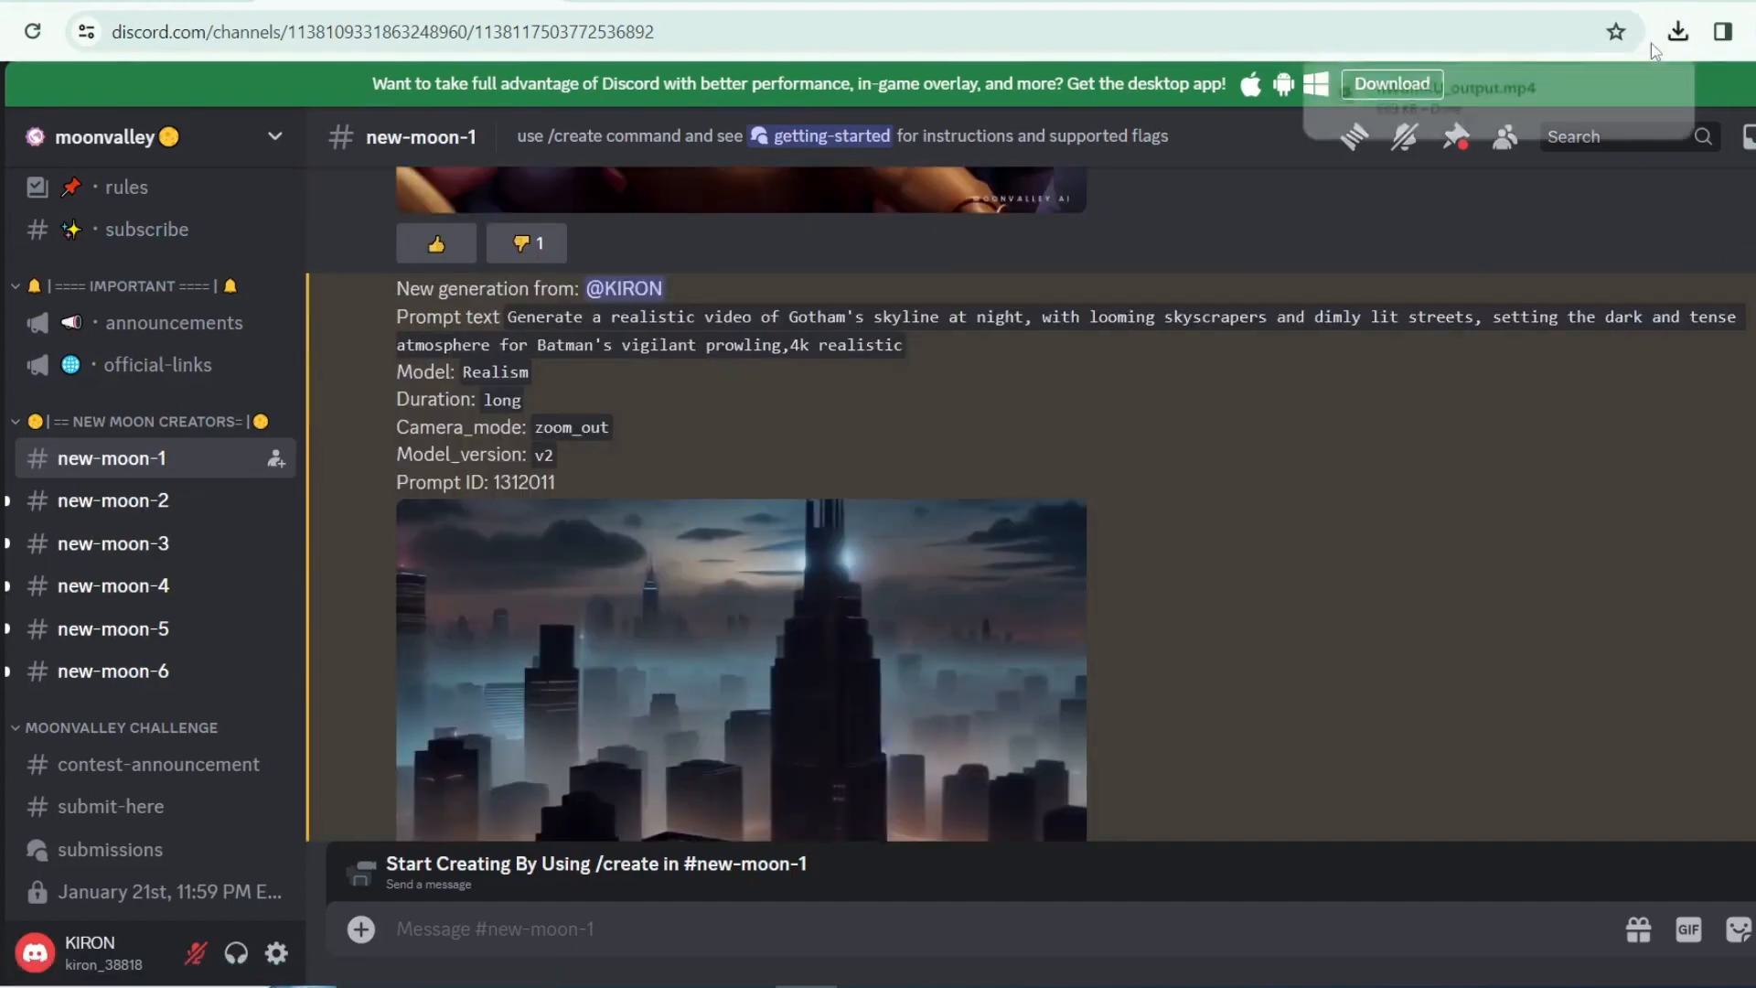
Switch to the new-moon-2 channel and start a /create command there.
scroll(1258, 717, down, 1)
click(110, 503)
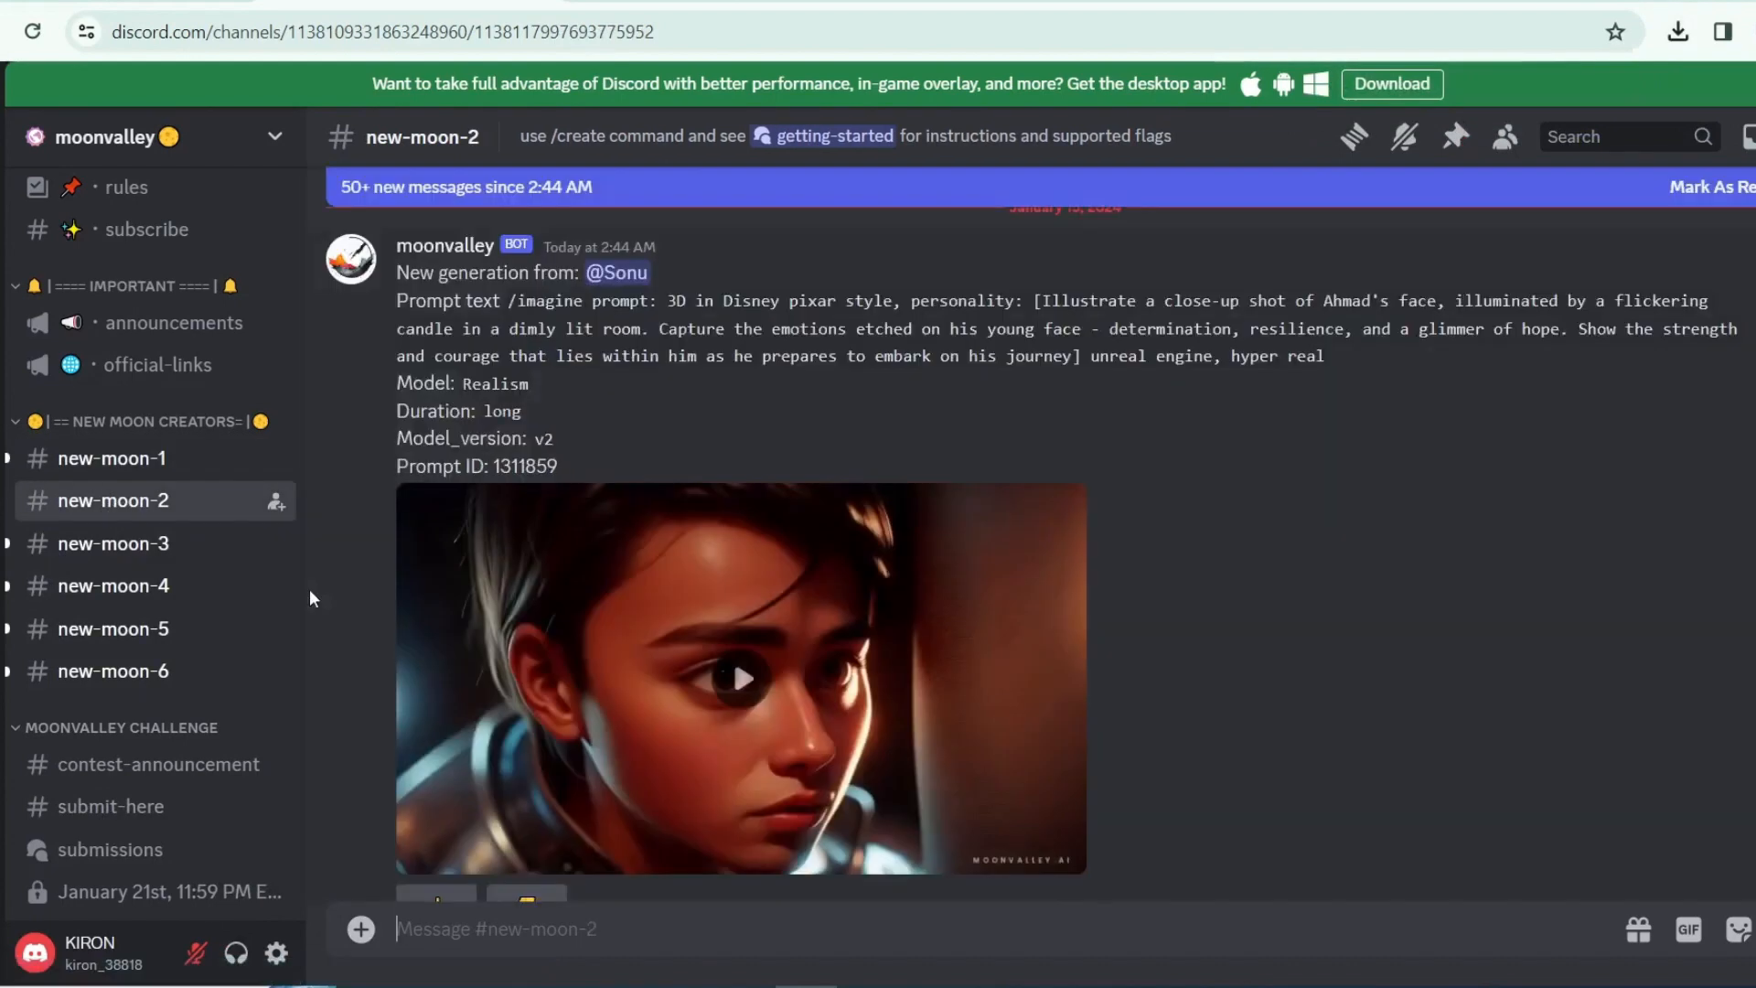
text(/create)
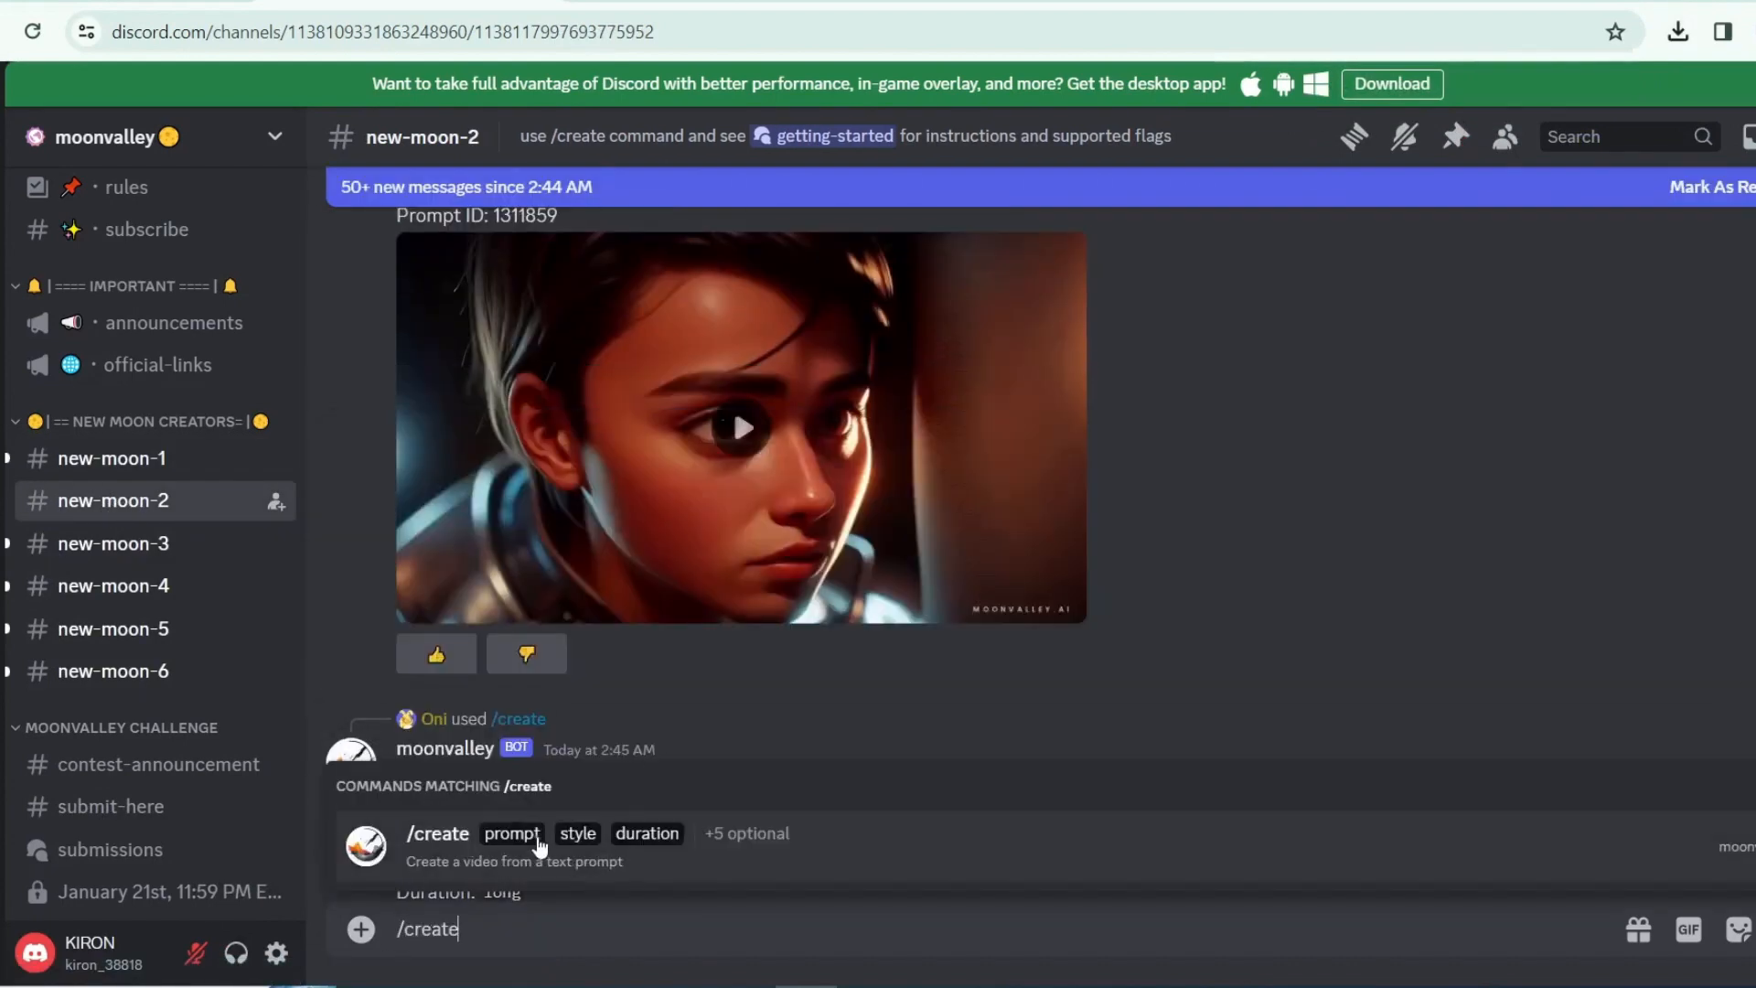
click(540, 847)
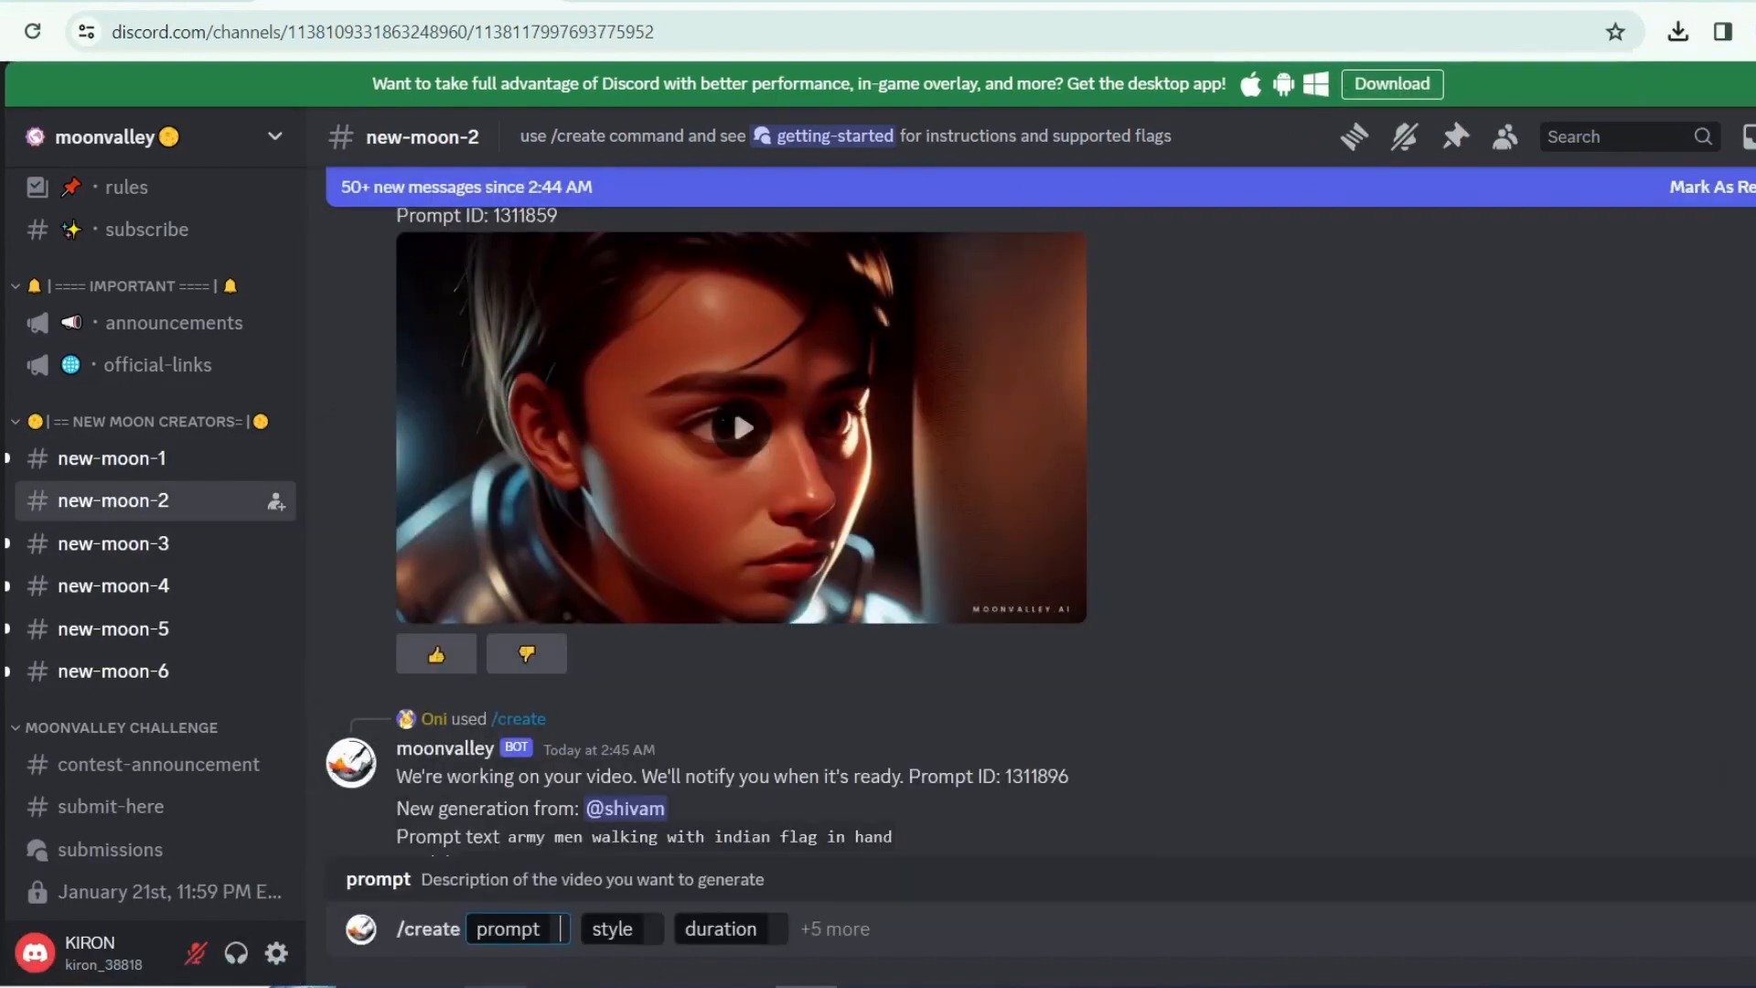
Copy the "Batman's Stealthy Movements" prompt from ChatGPT into the /create prompt in Discord and append ",4k,realistik".
key(alt+Tab)
drag(662, 615, 979, 683)
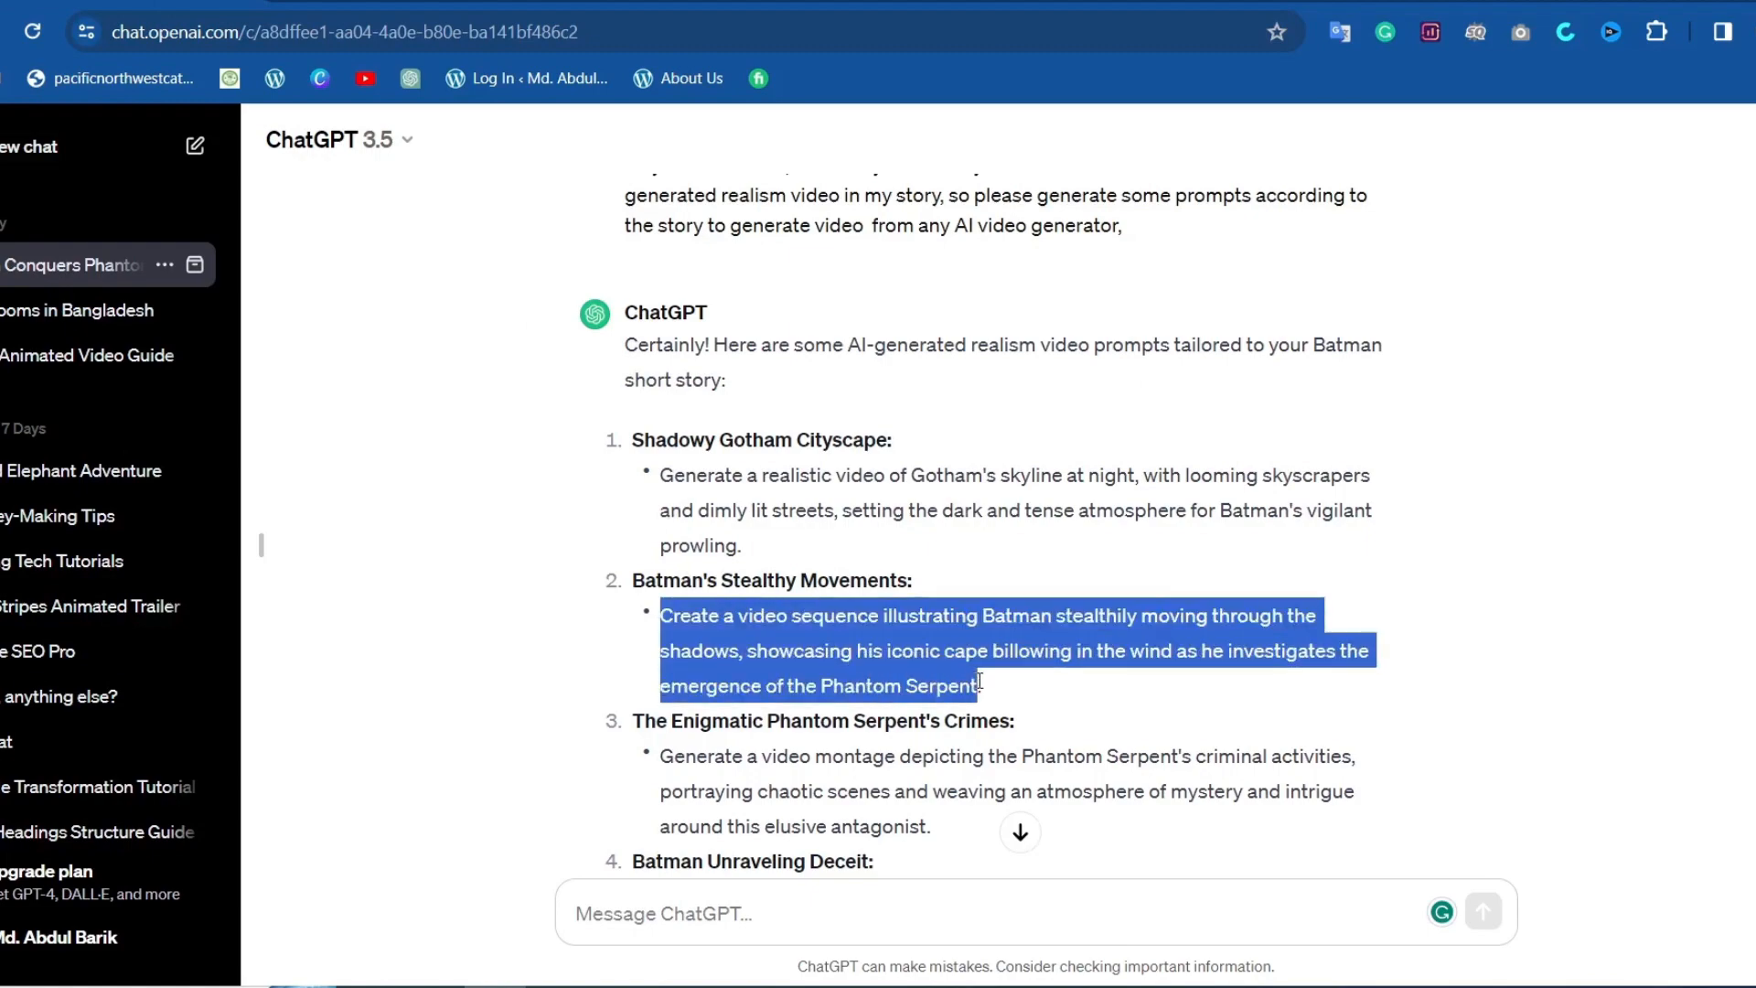
right_click(886, 653)
click(926, 285)
key(alt+Tab)
click(595, 925)
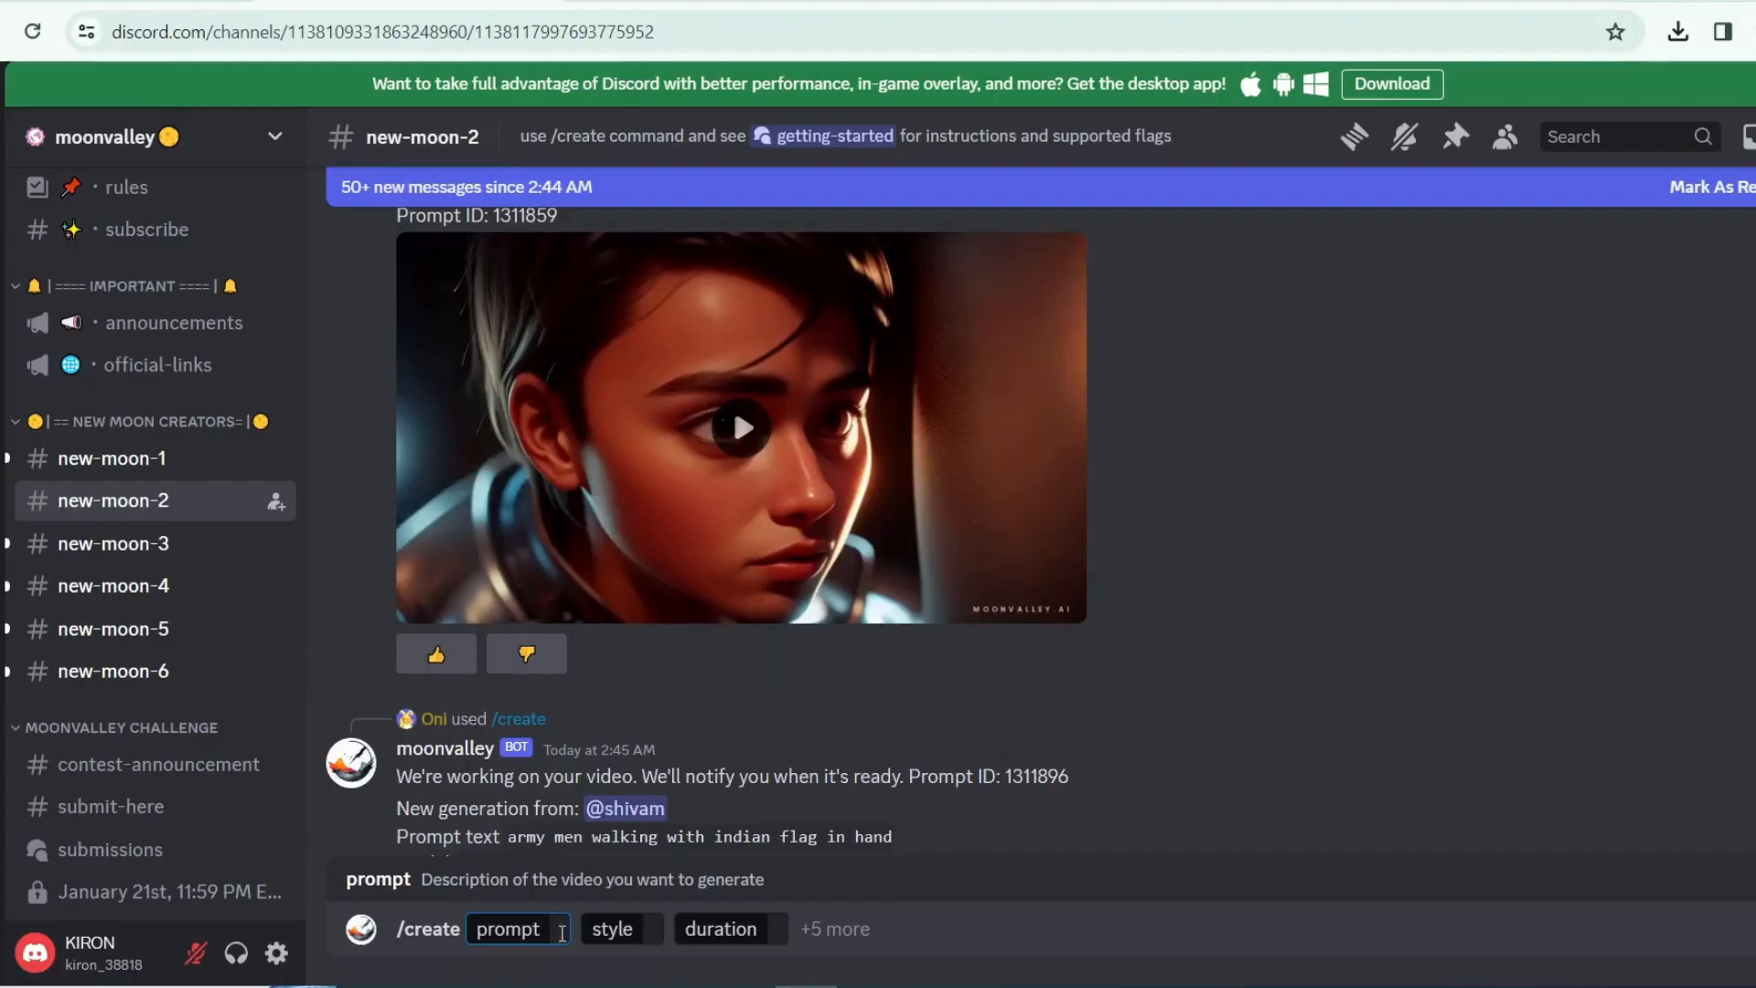
right_click(562, 939)
click(596, 592)
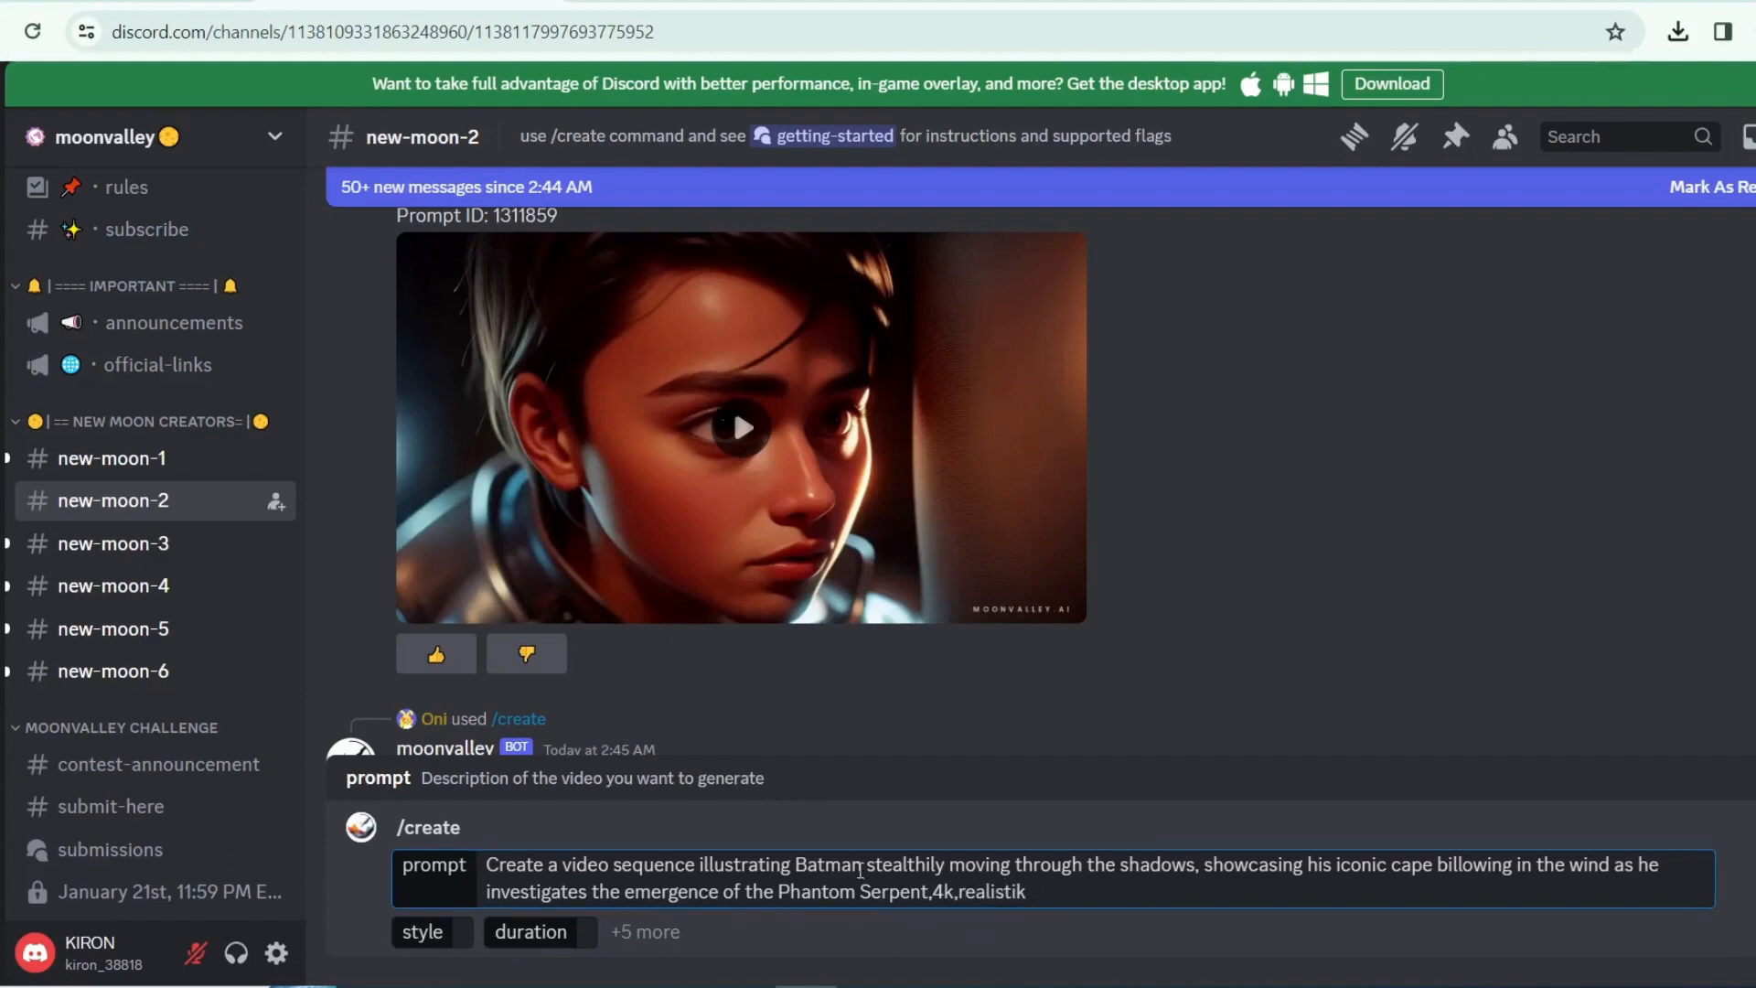
Set the style to Realism, the duration to Long and the model version to V2 (default), and submit the request.
click(423, 934)
click(393, 668)
click(573, 939)
click(367, 713)
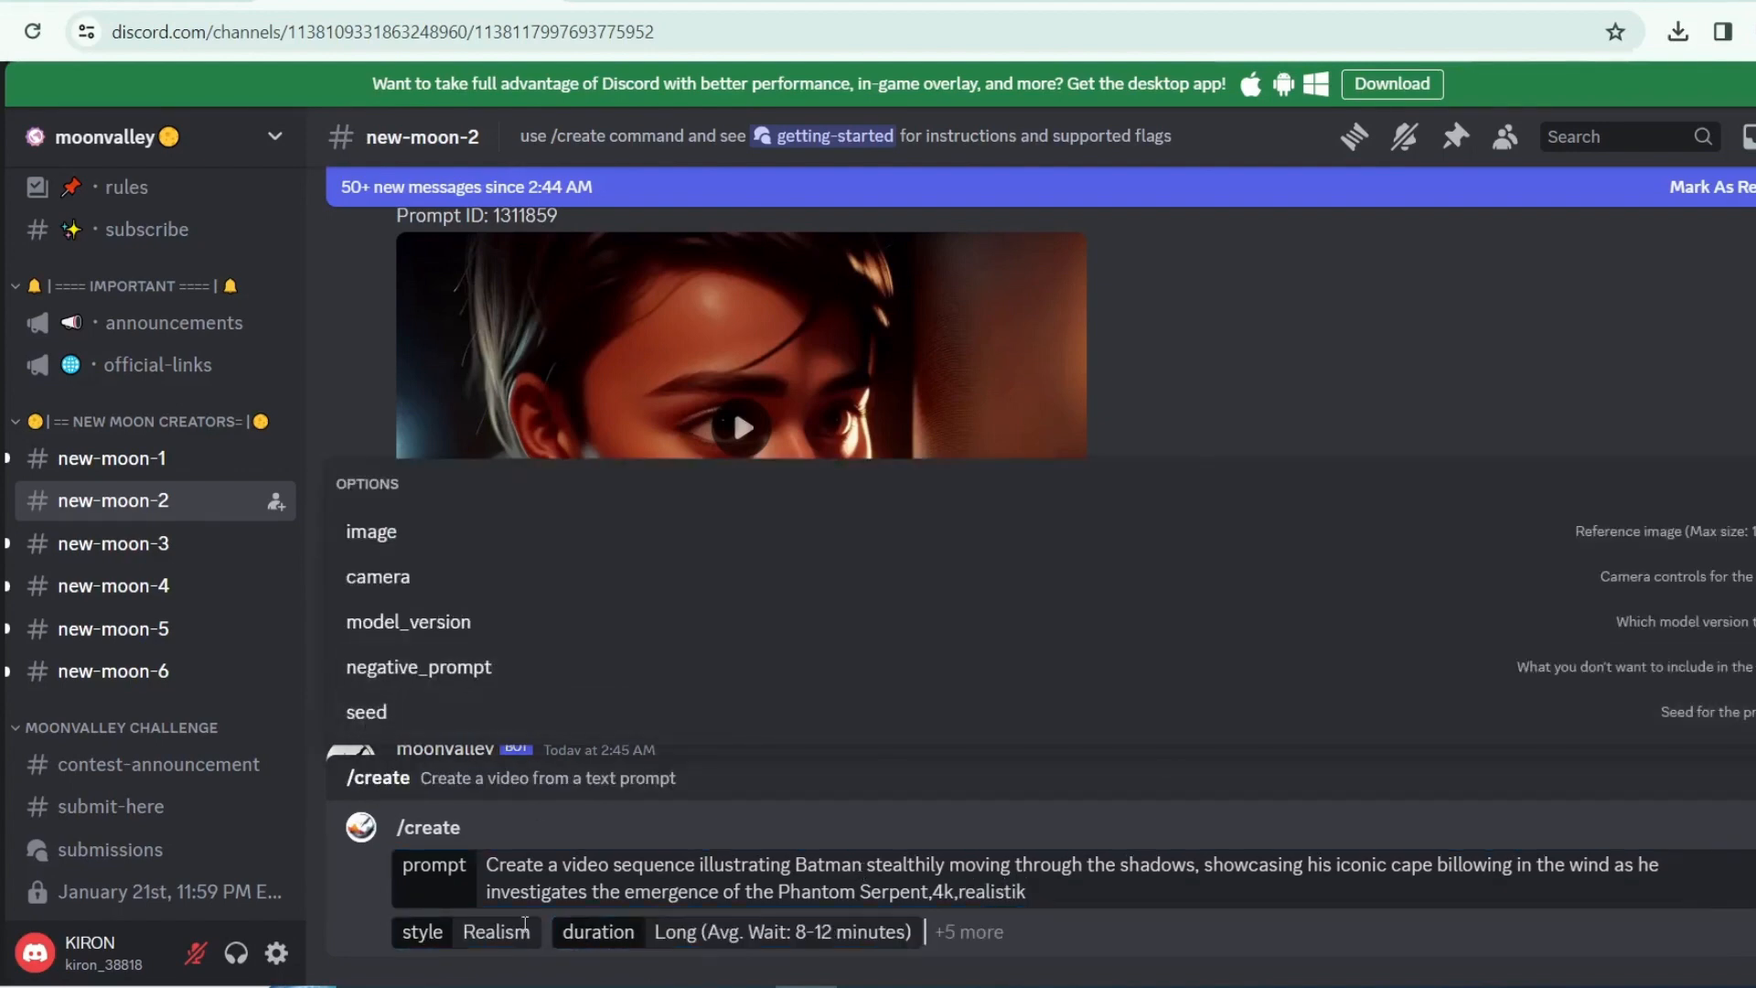
click(396, 619)
click(412, 710)
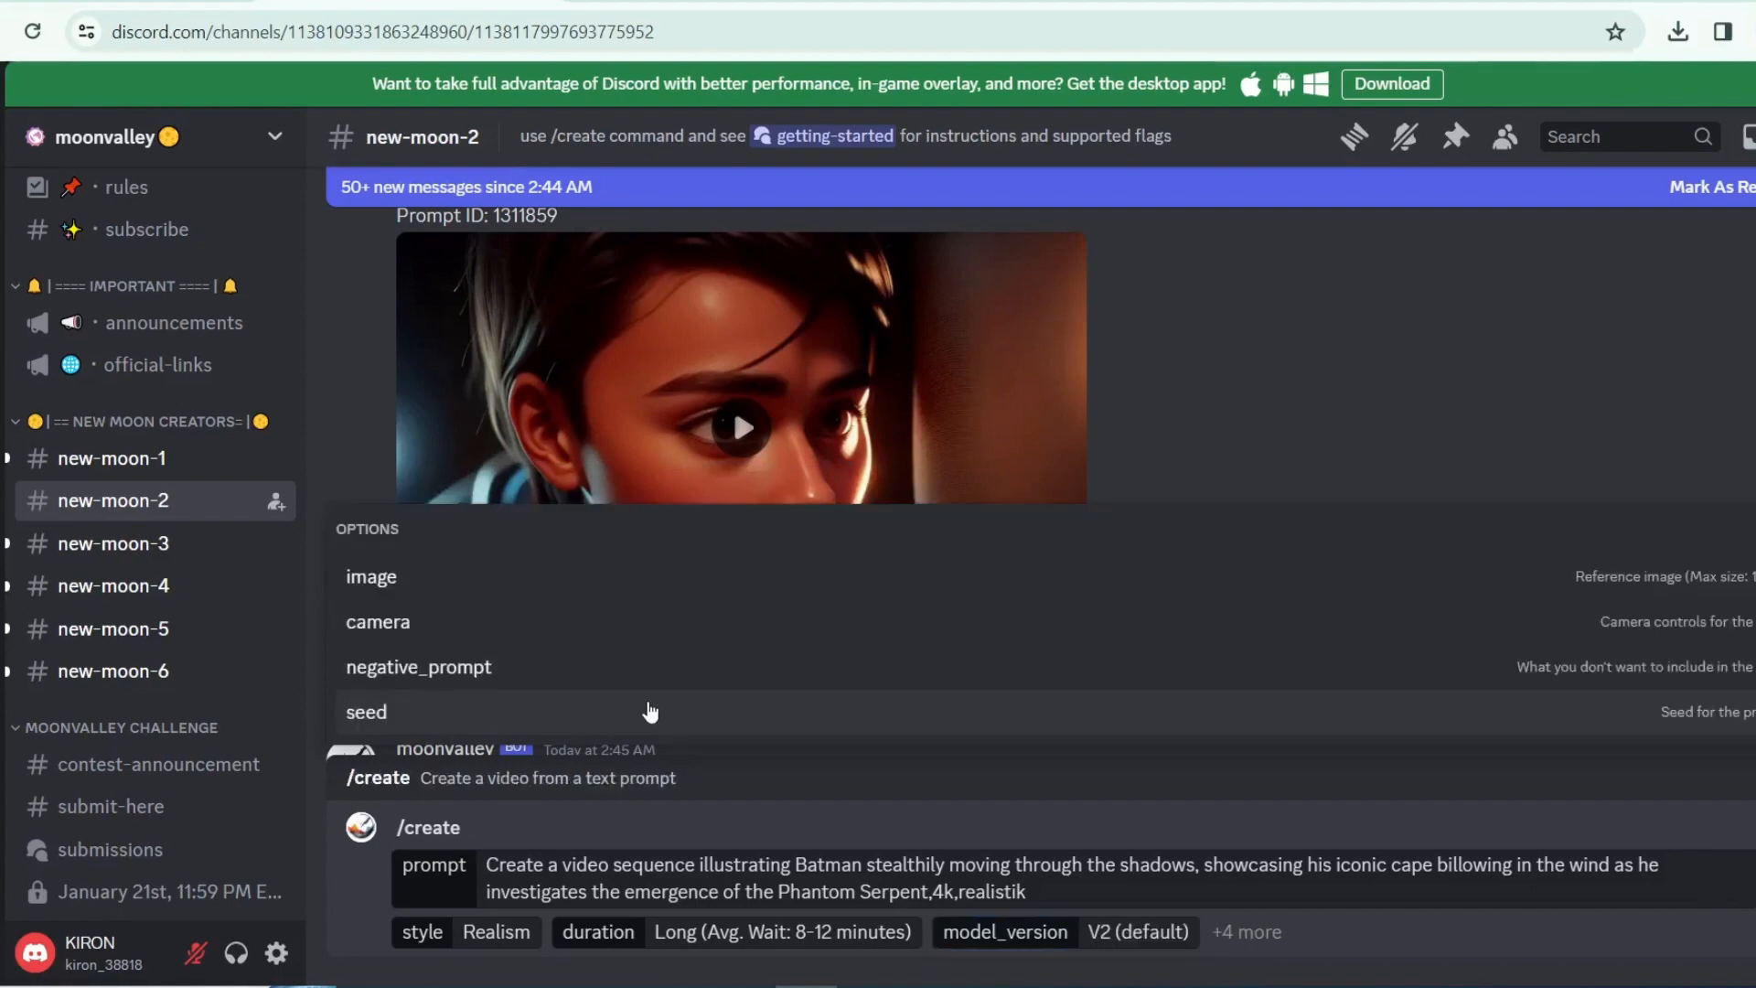
key(Return)
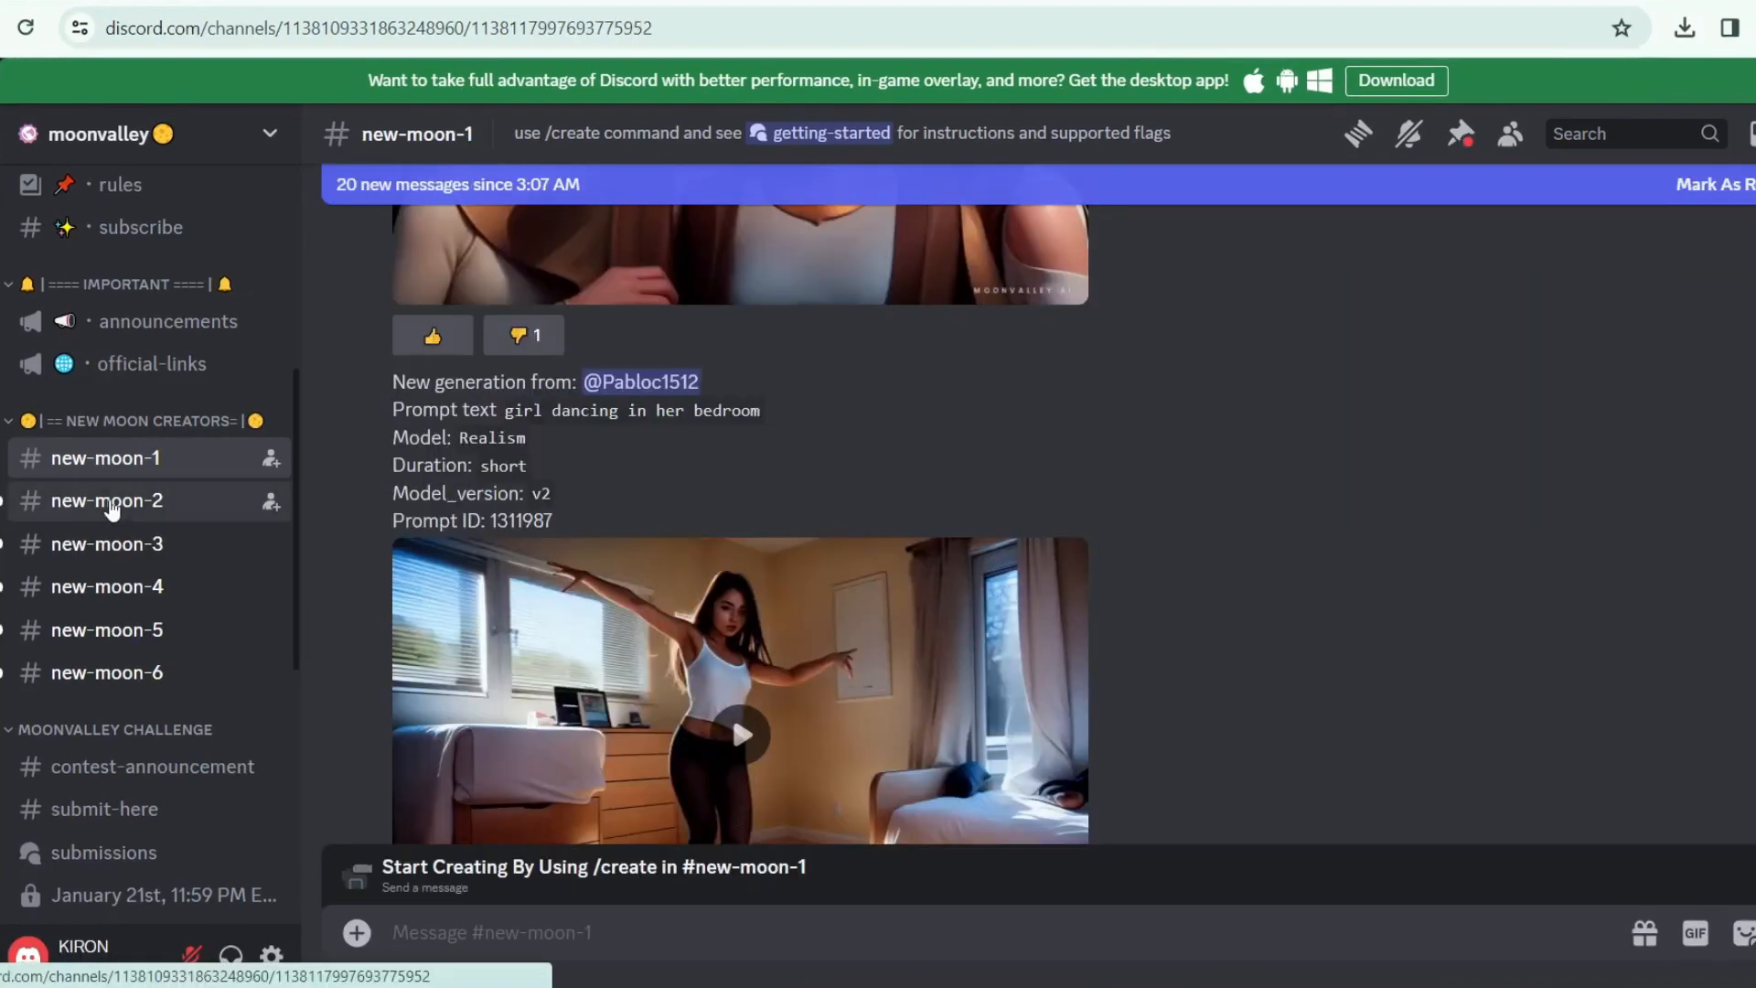
Find the finished stealthy Batman generation in new-moon-2 and play its video.
click(108, 501)
scroll(962, 671, down, 5)
scroll(962, 671, up, 1)
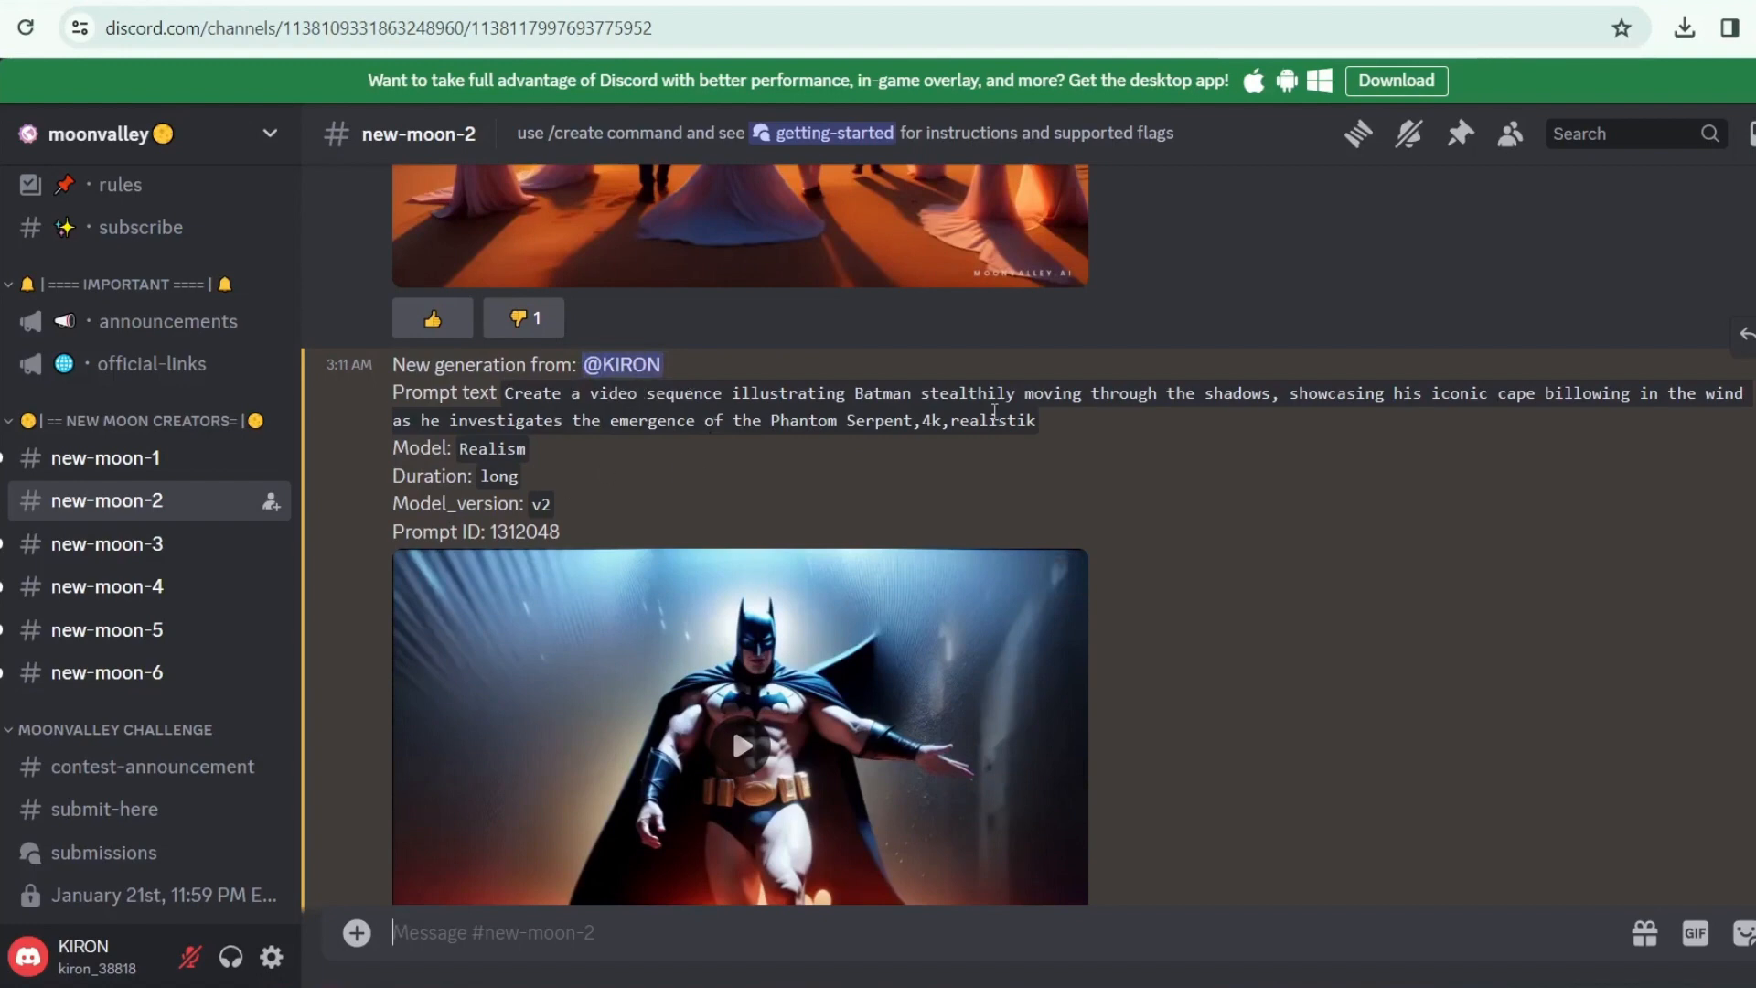
scroll(732, 595, down, 1)
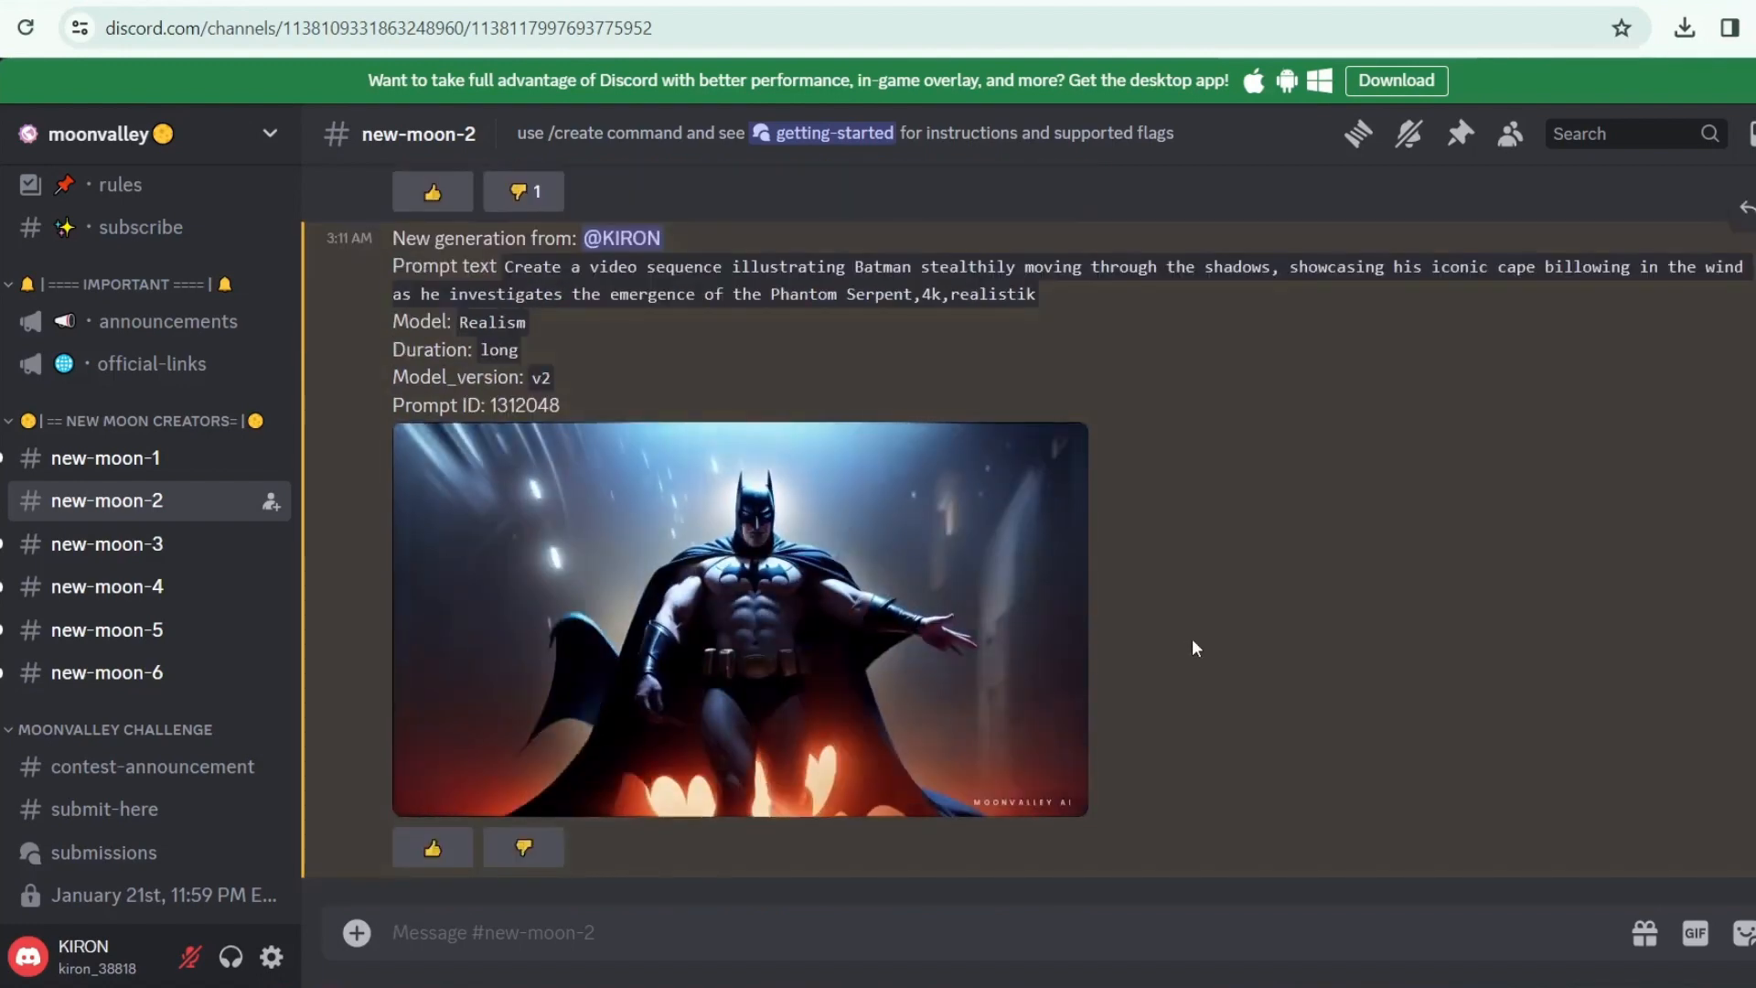
click(737, 613)
Download the generated stealthy Batman video from new-moon-2.
click(1061, 443)
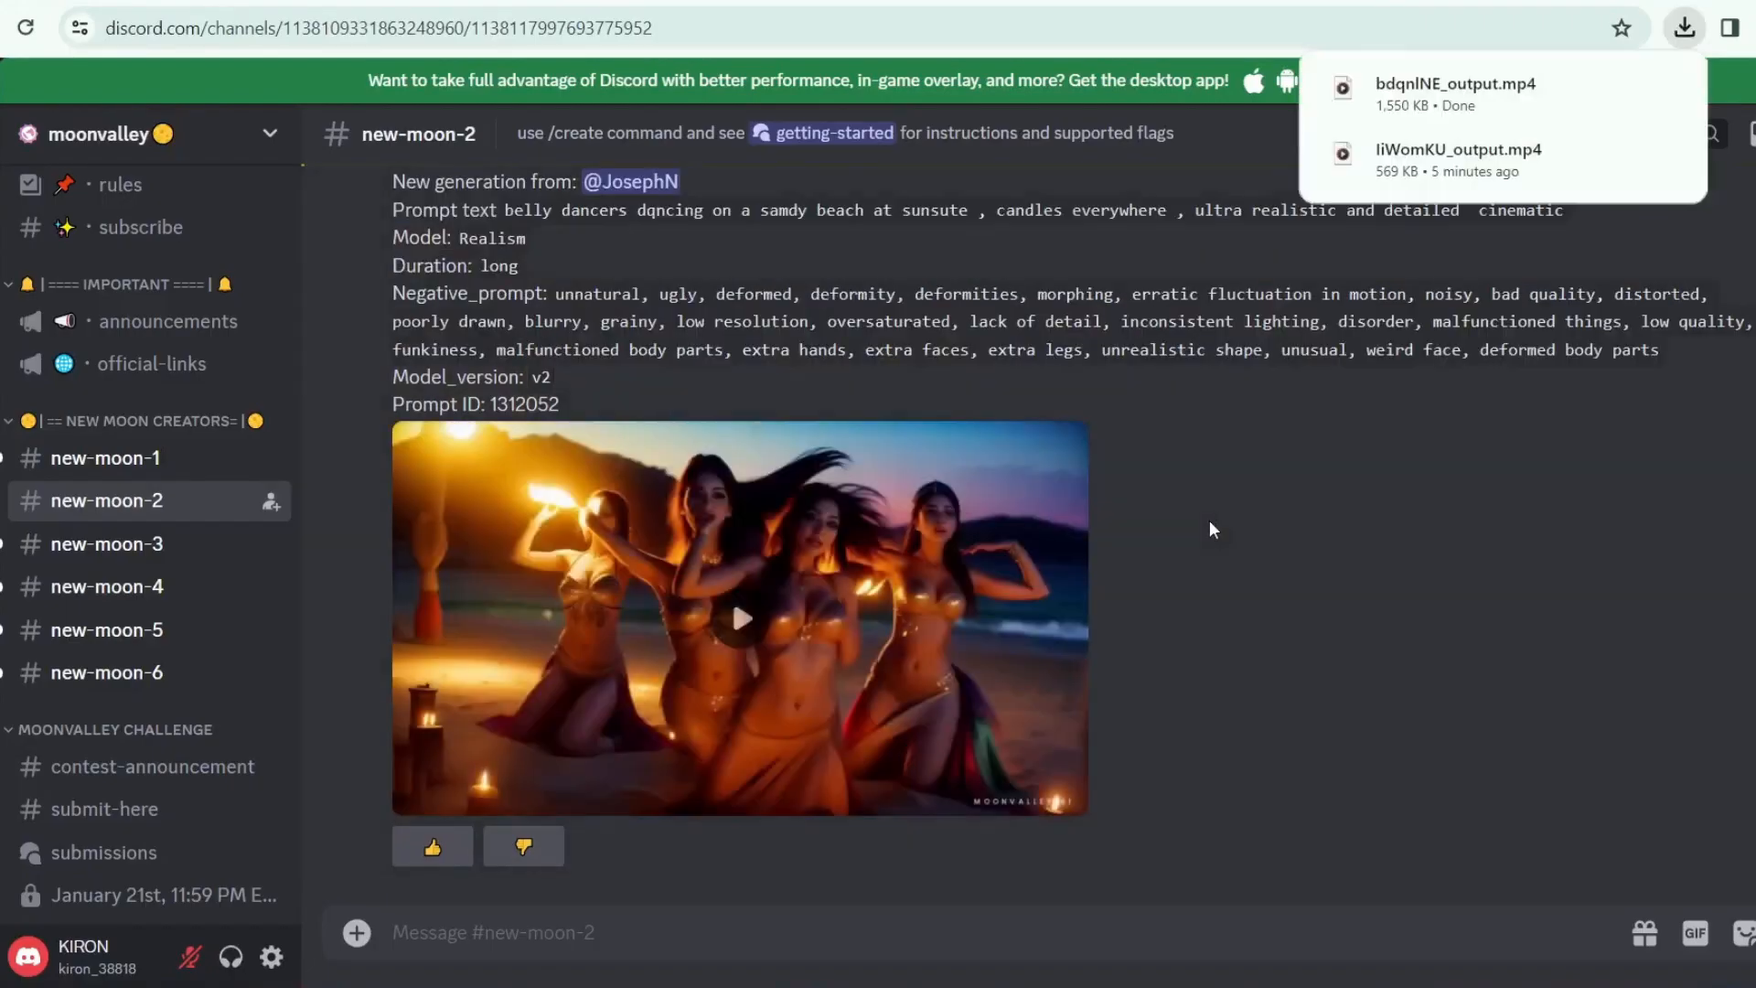
scroll(1209, 536, up, 1)
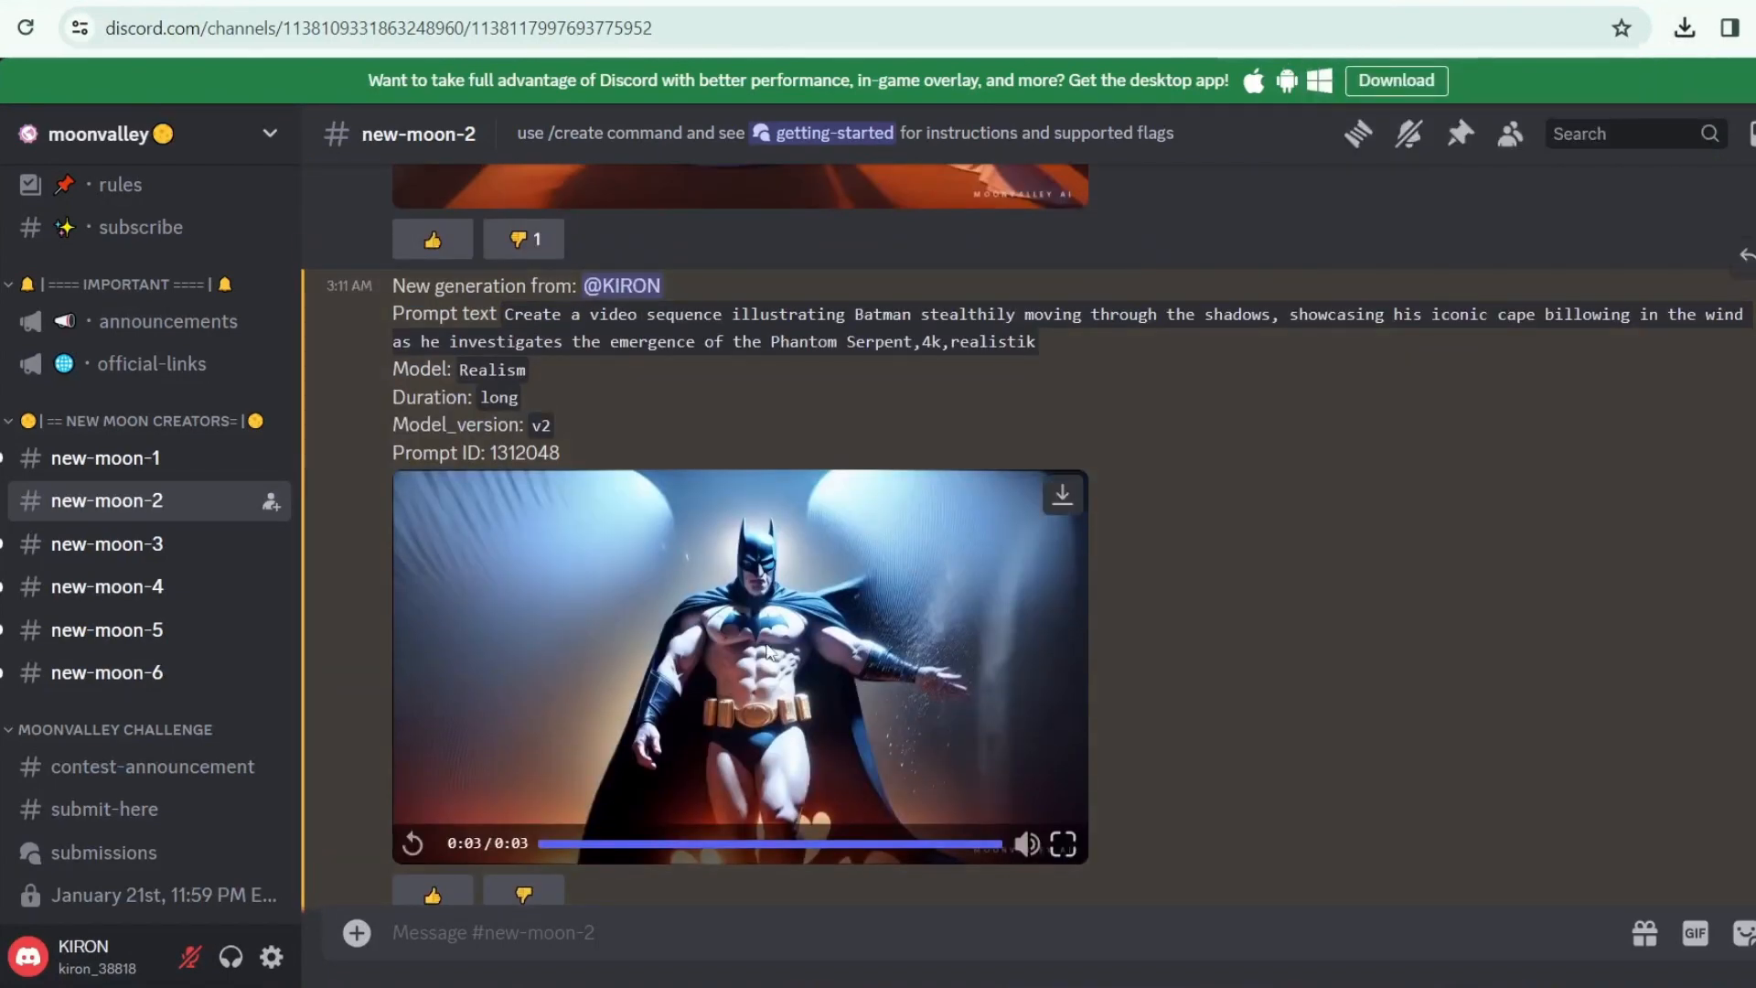
scroll(767, 645, down, 1)
scroll(767, 650, up, 1)
Begin another /create command in the new-moon-2 message box.
click(445, 945)
text(/cre)
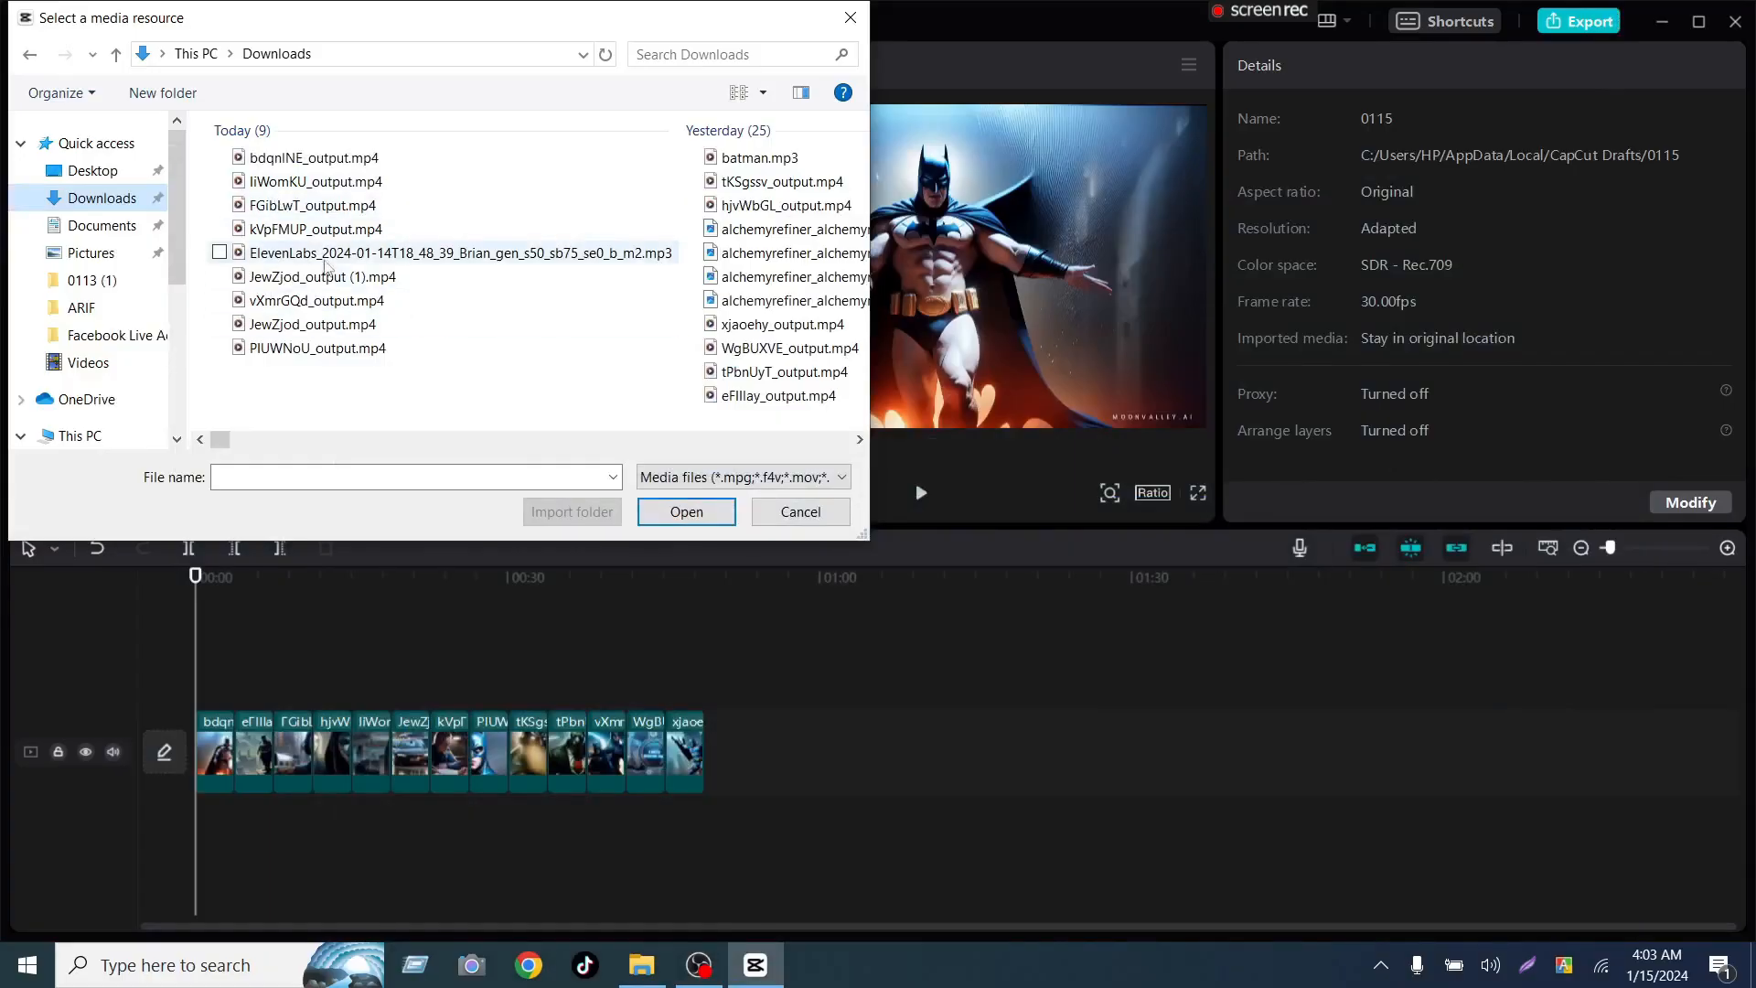
In CapCut, import the ElevenLabs narration MP3 from Downloads and add it to the timeline below the video clips.
click(329, 247)
click(681, 510)
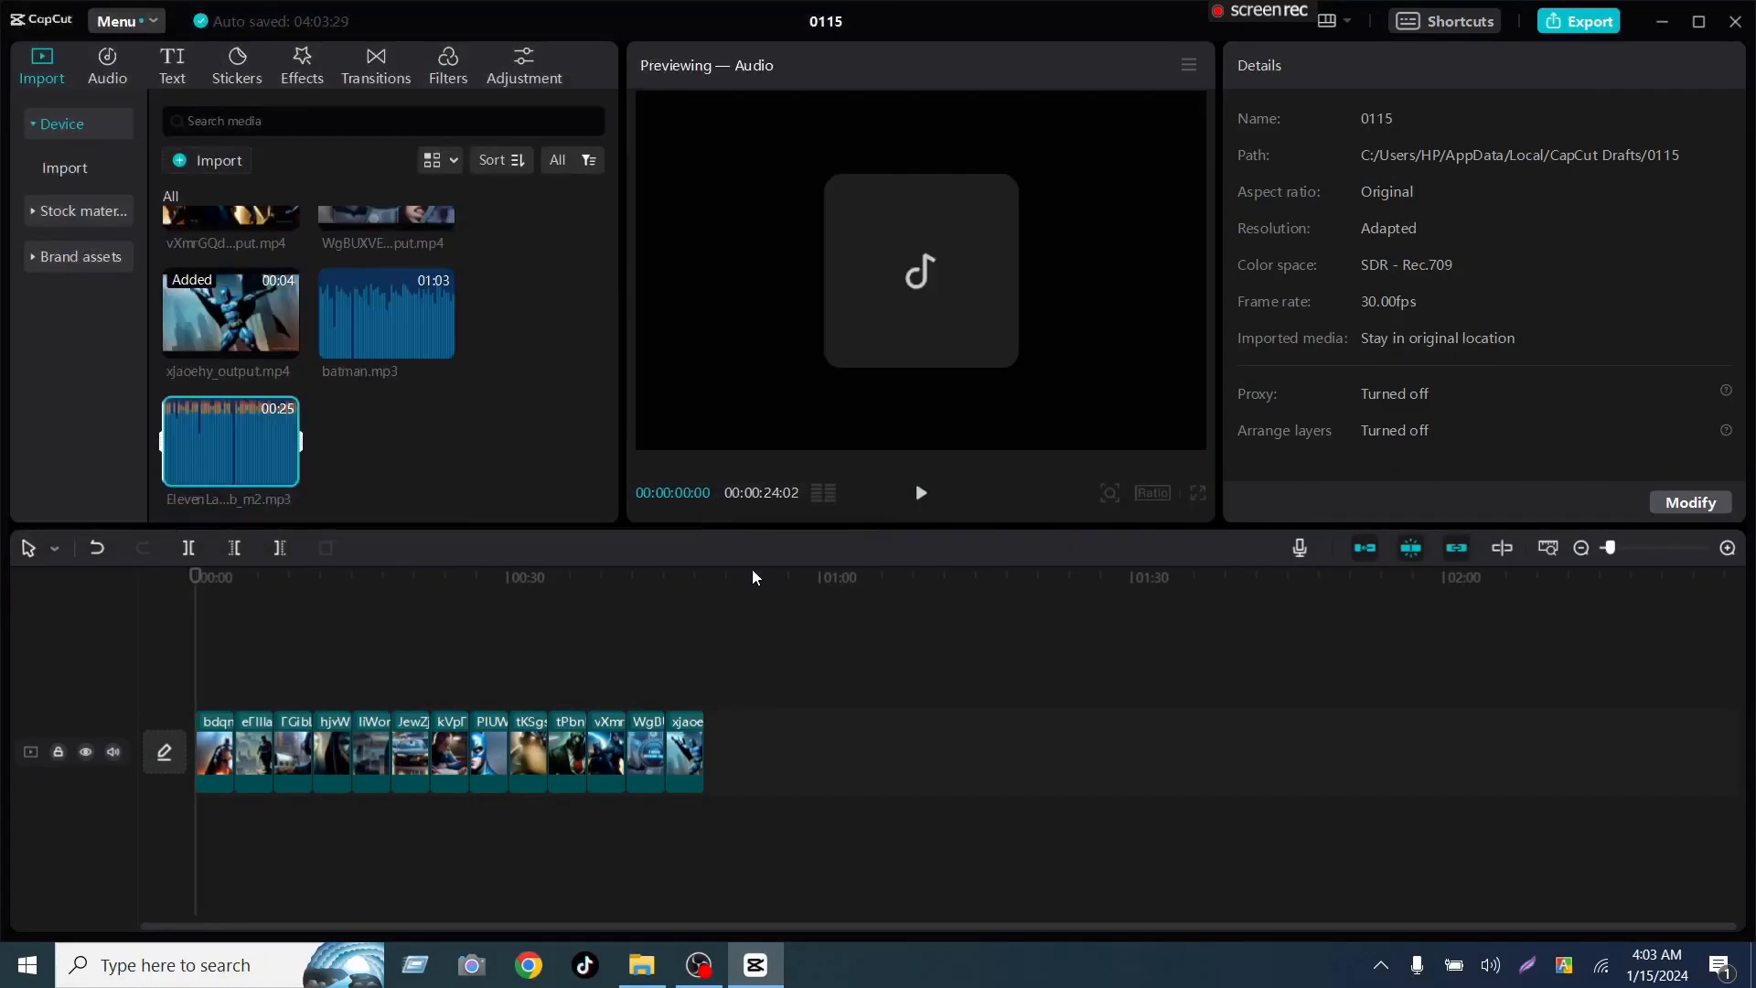
click(280, 473)
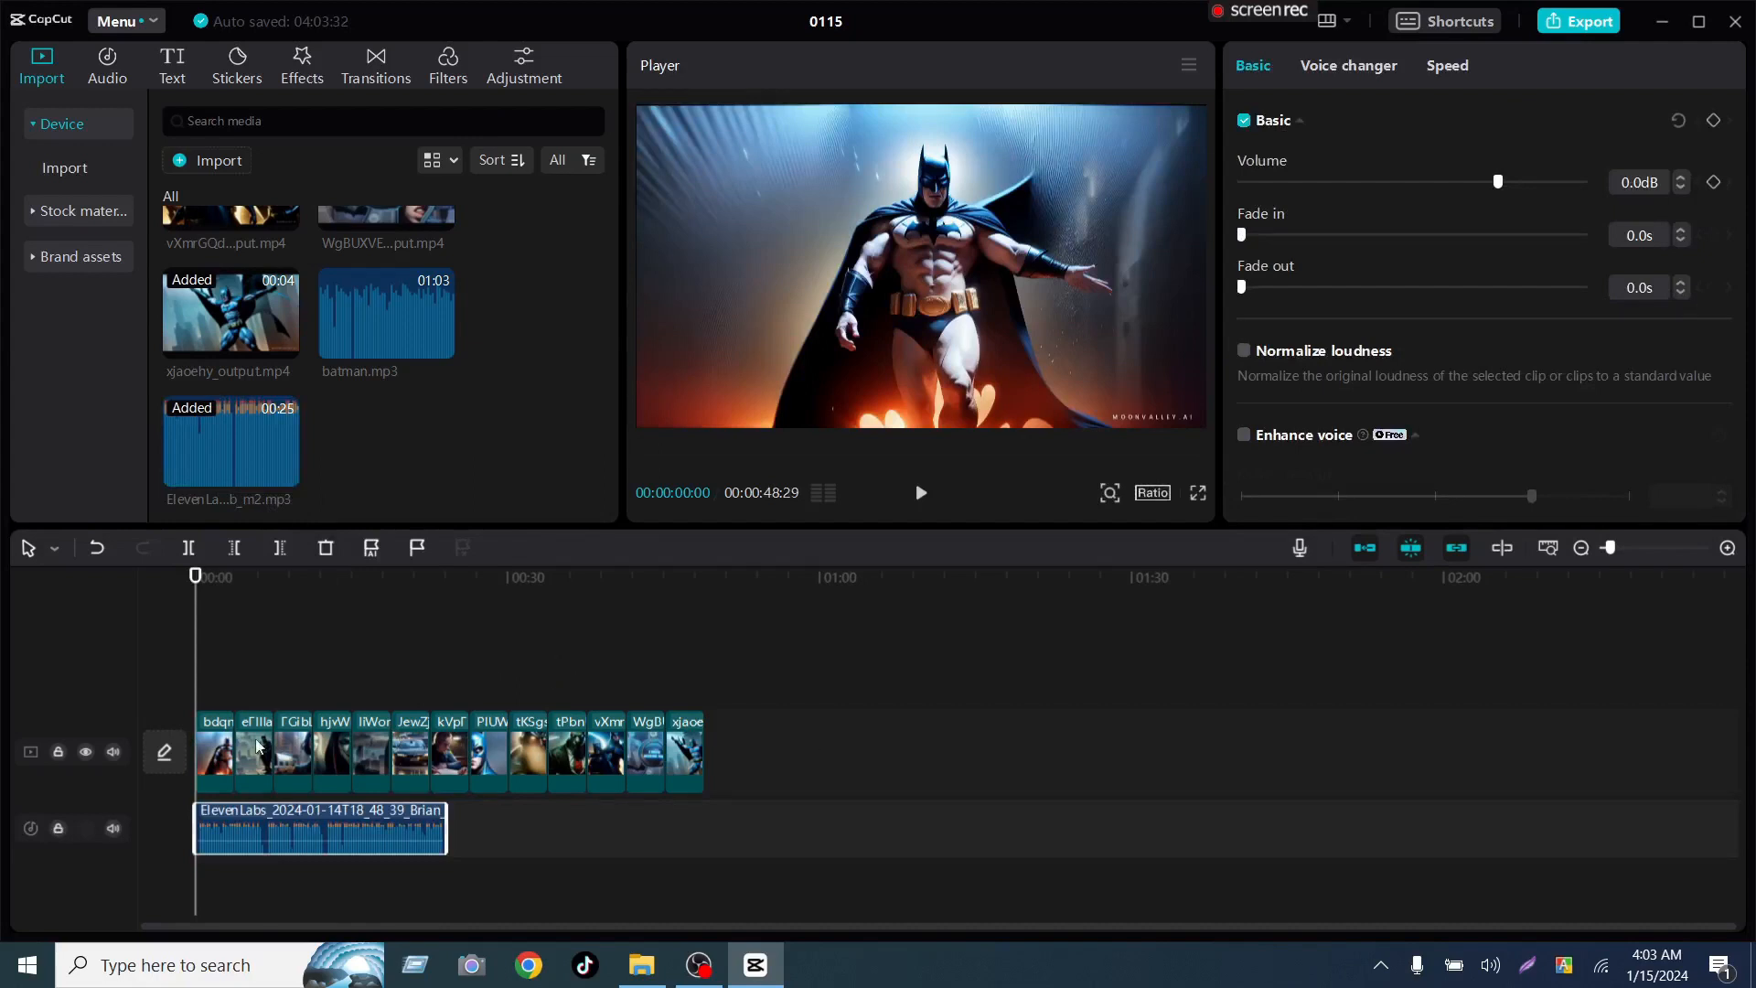
Set the playback speed of the first Batman clip on the timeline to 1.9x.
click(221, 748)
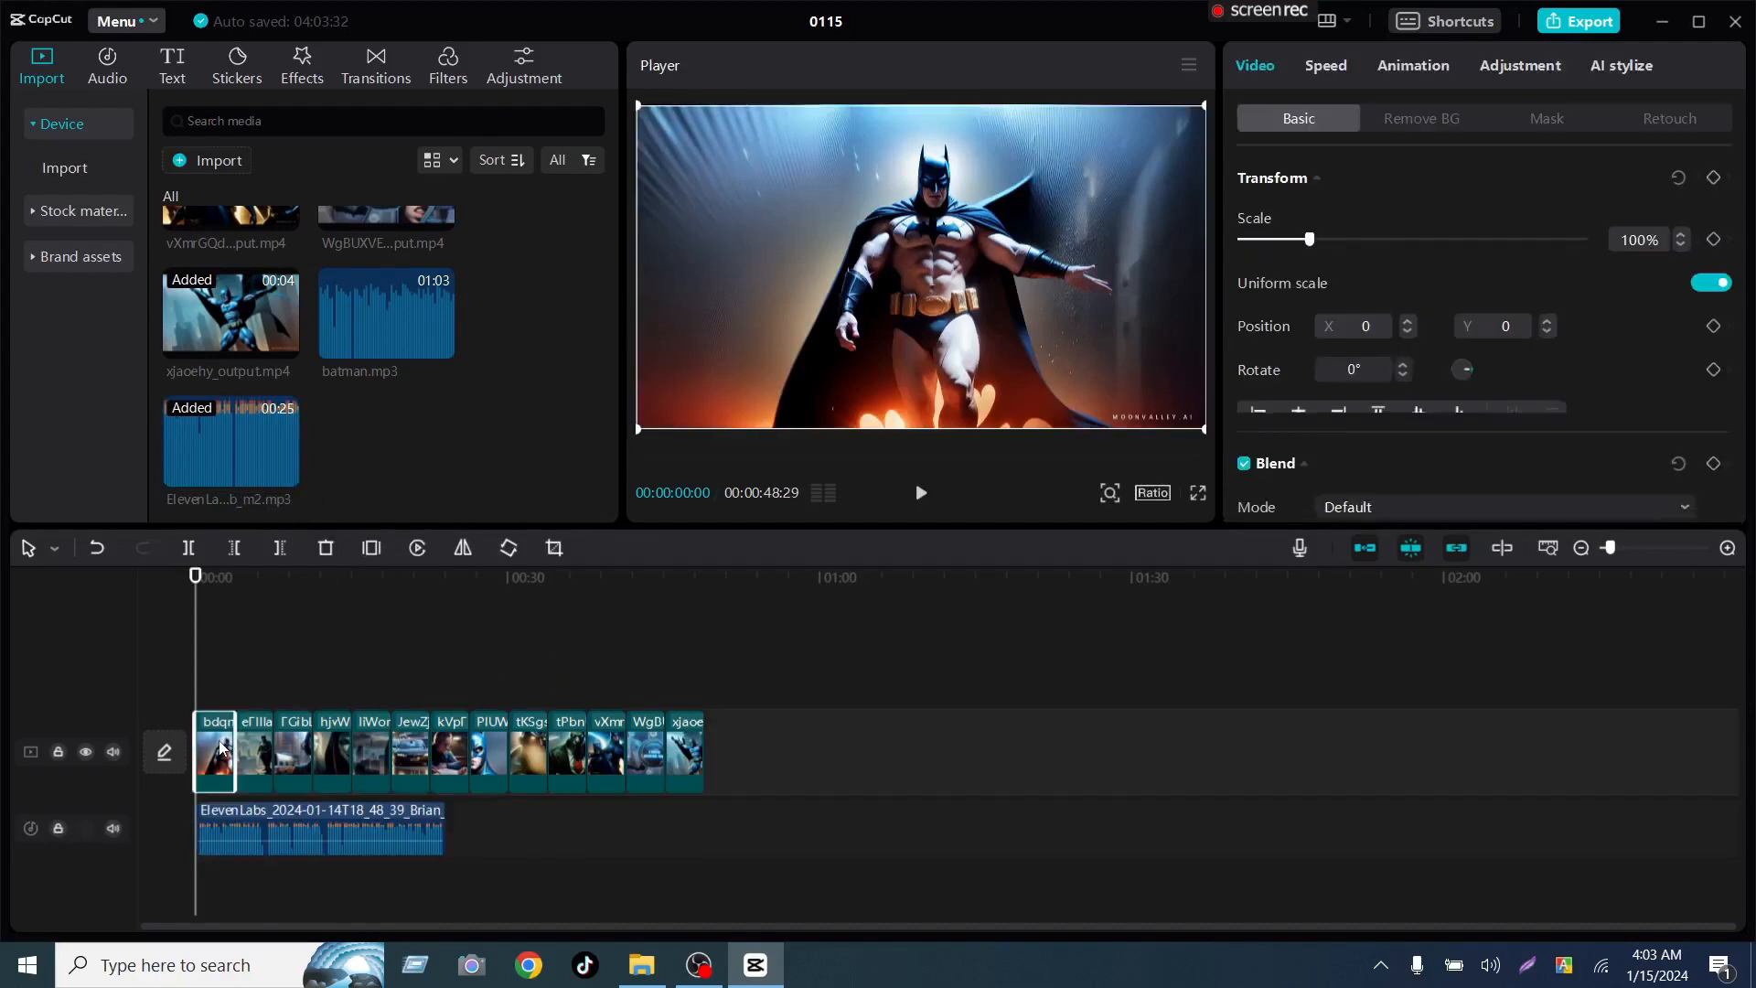
click(1326, 66)
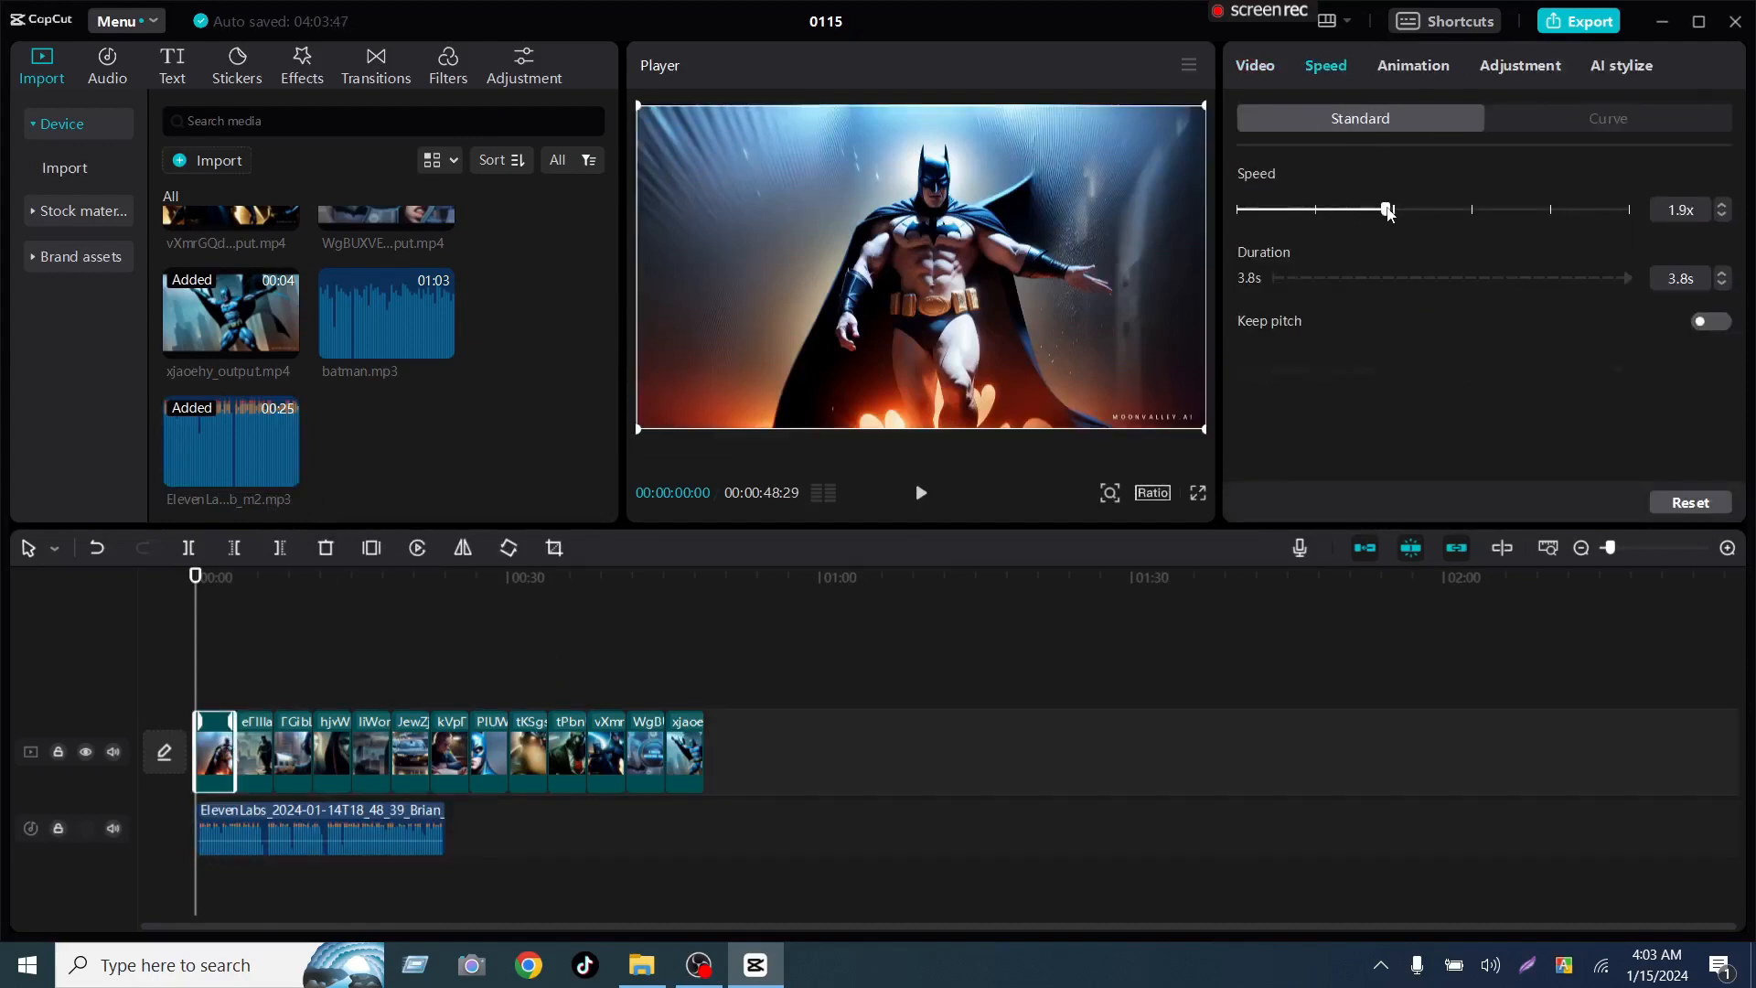
drag(1387, 212, 1395, 210)
key(ctrl+z)
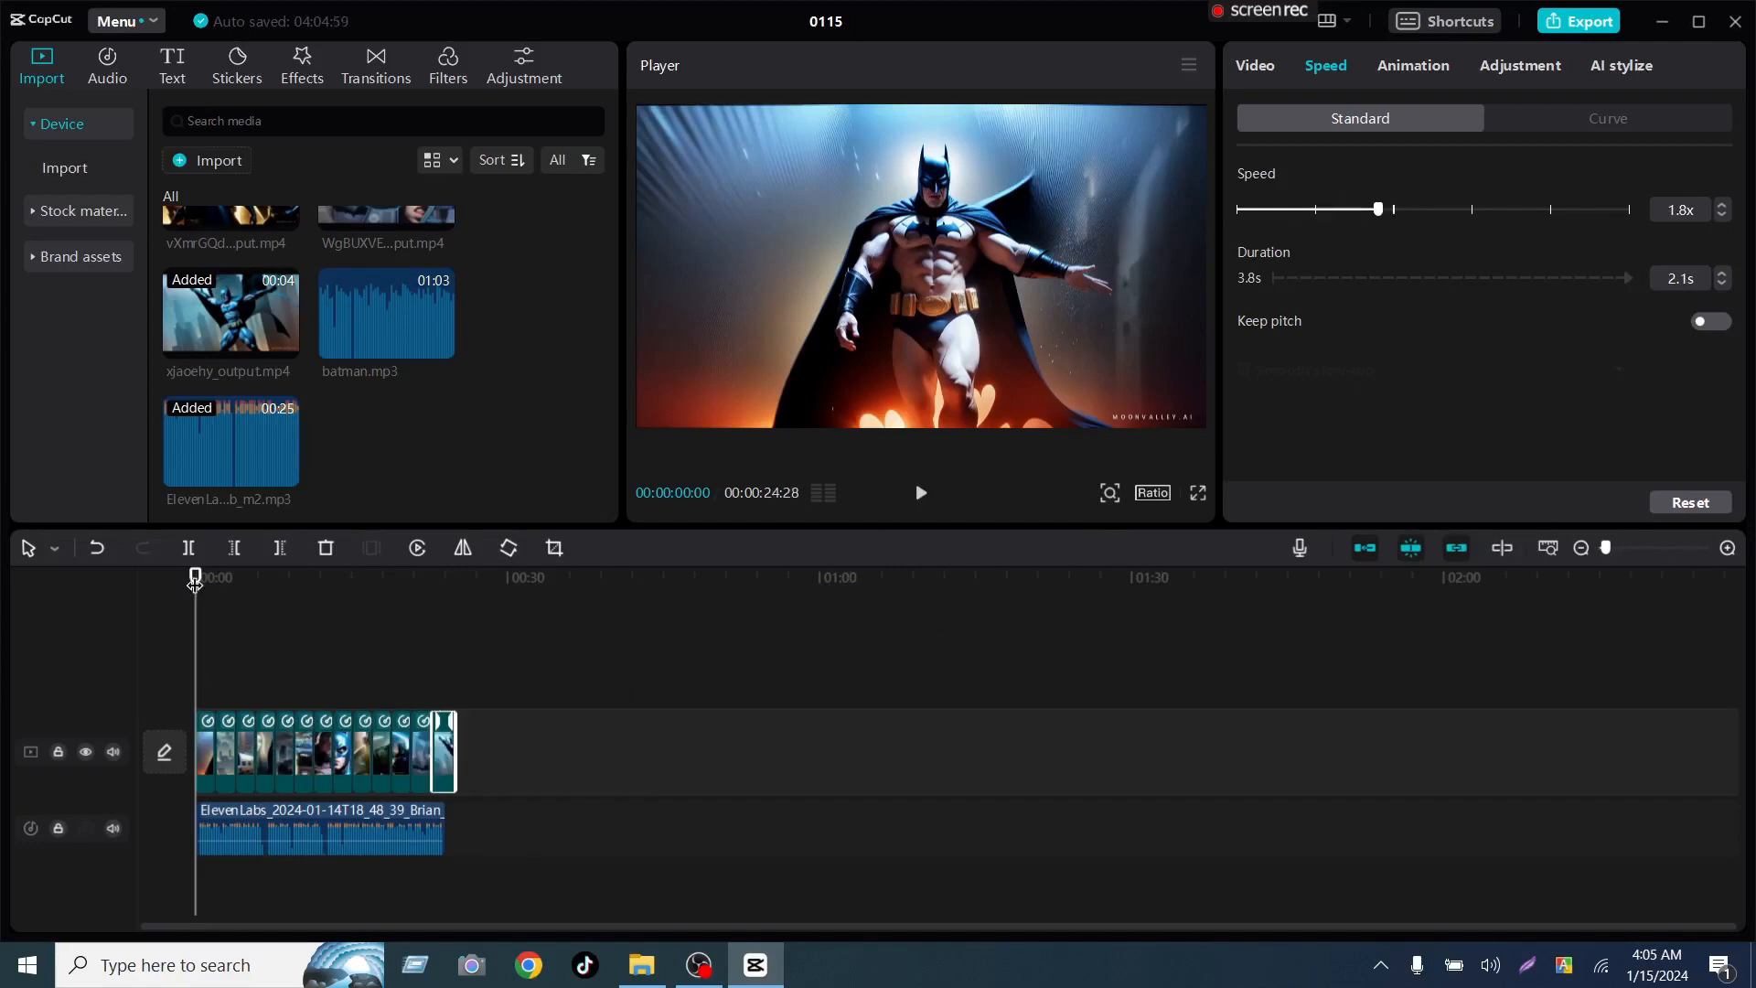
Apply the Rock Vertically entrance animation to the first Batman clip on the timeline.
drag(194, 583, 220, 588)
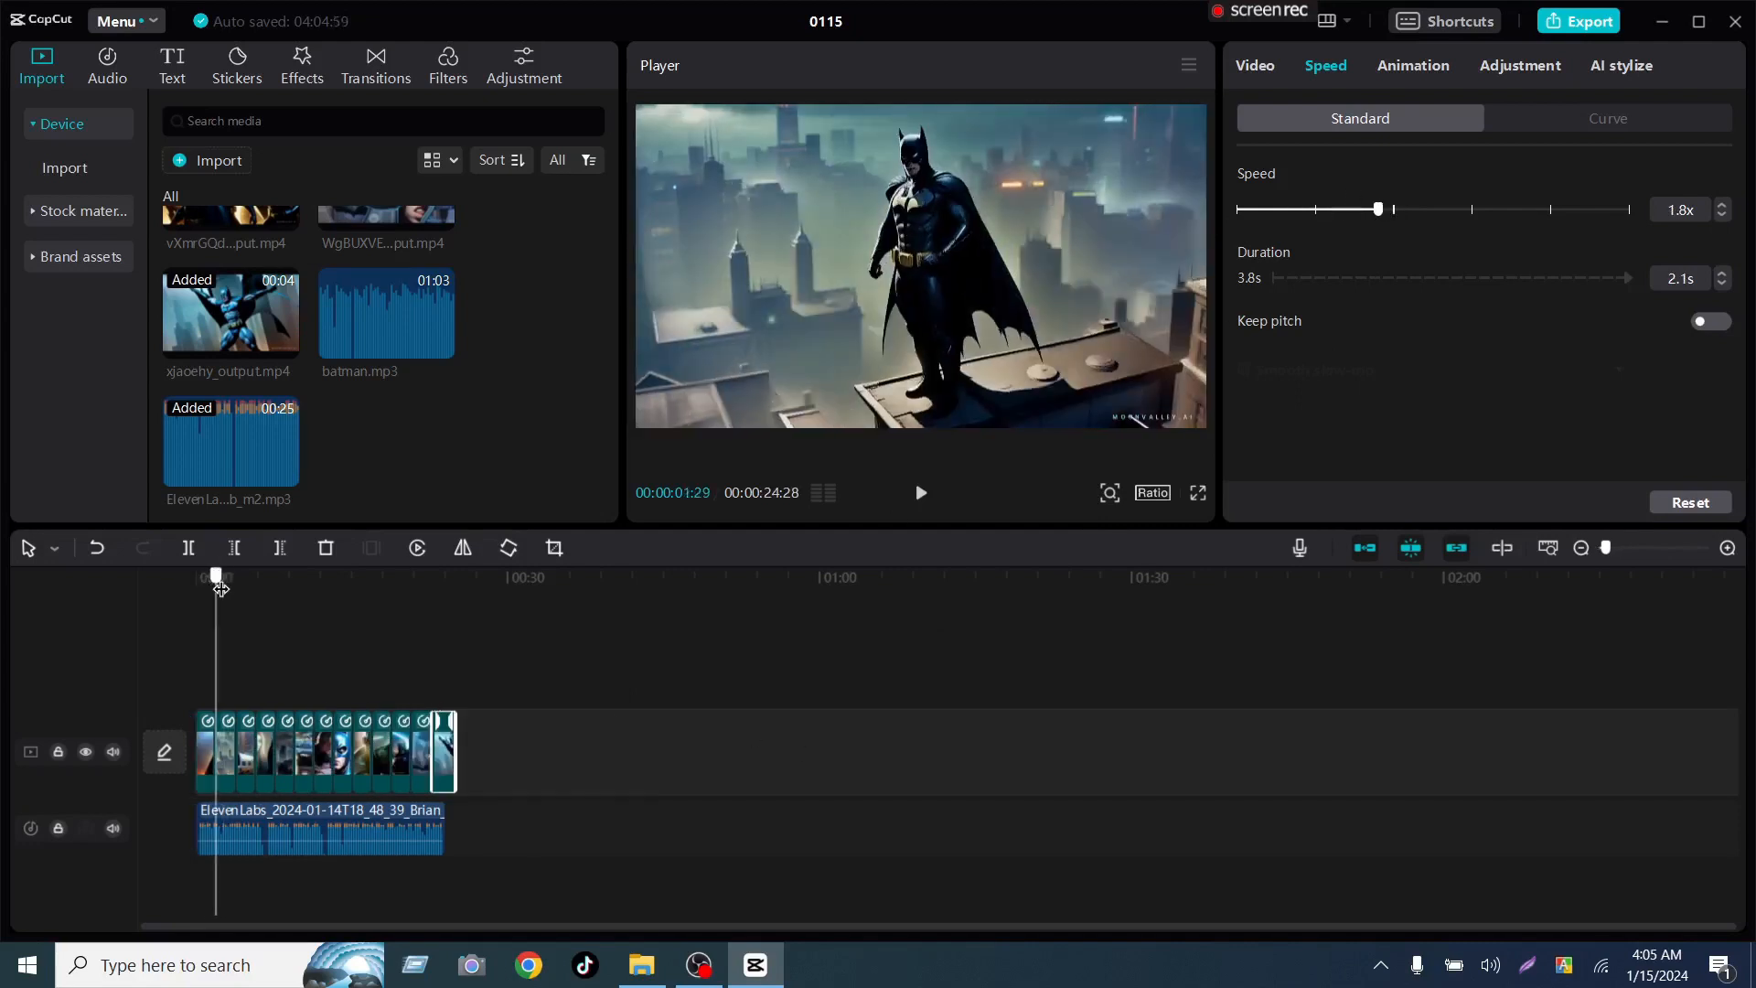
click(374, 72)
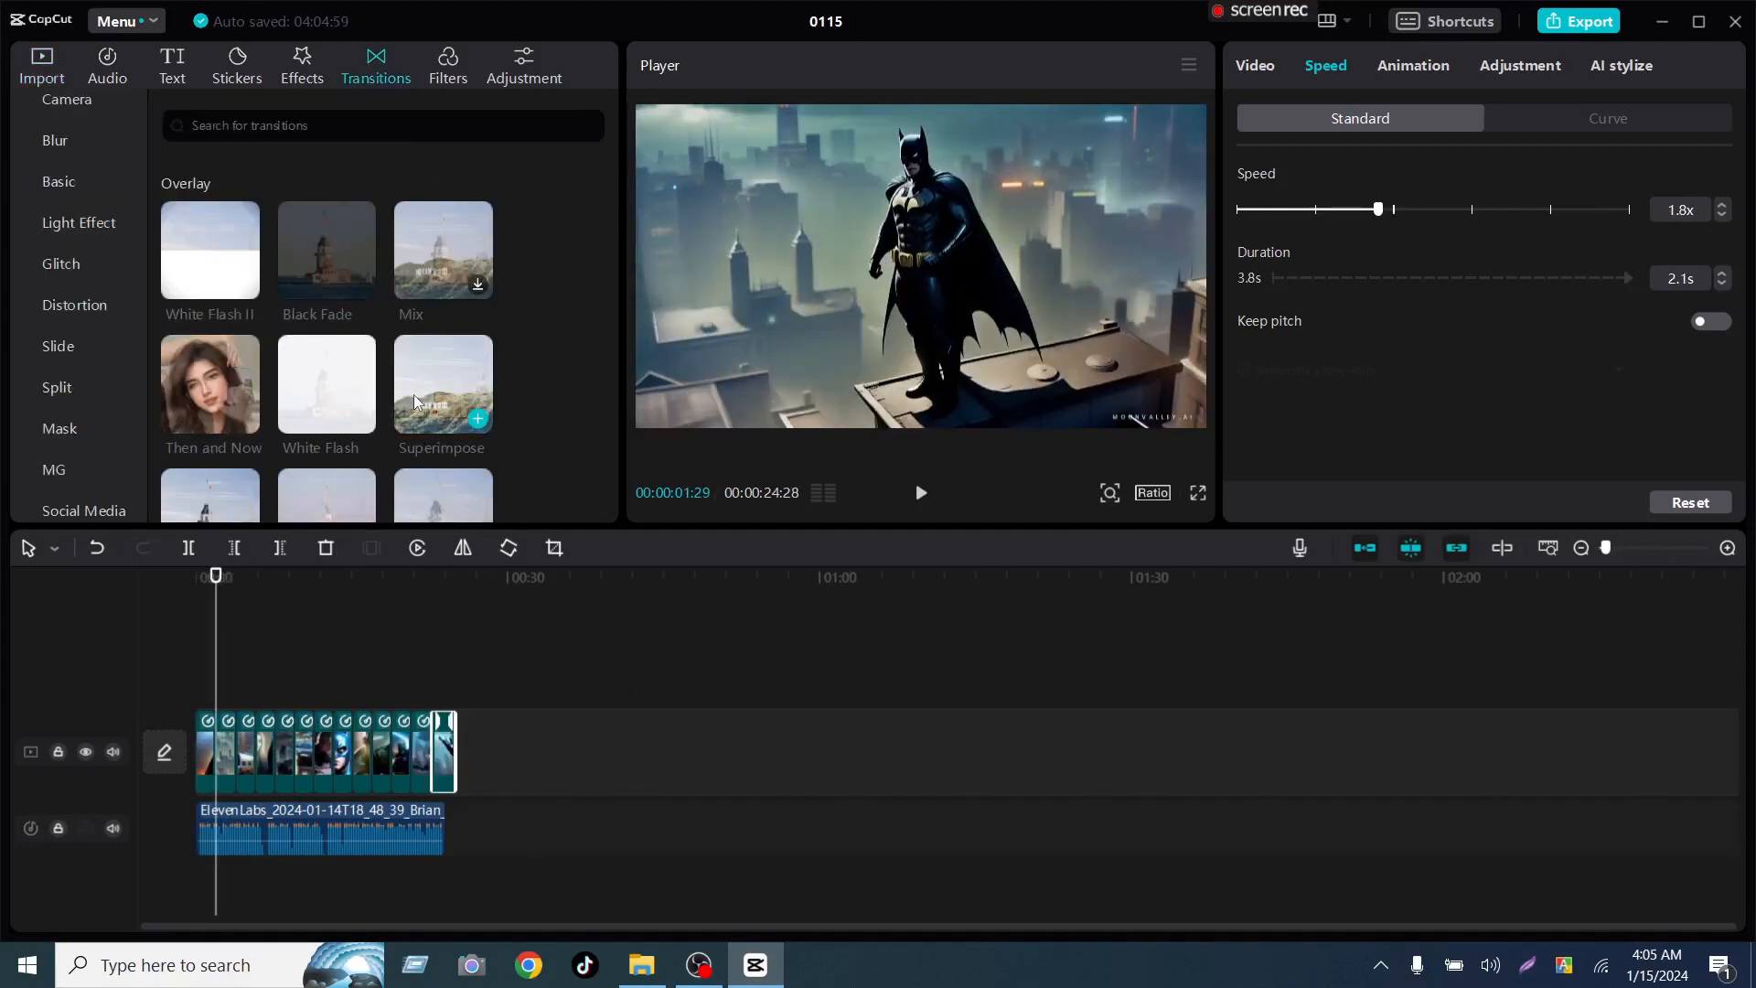
drag(210, 589, 203, 584)
click(205, 750)
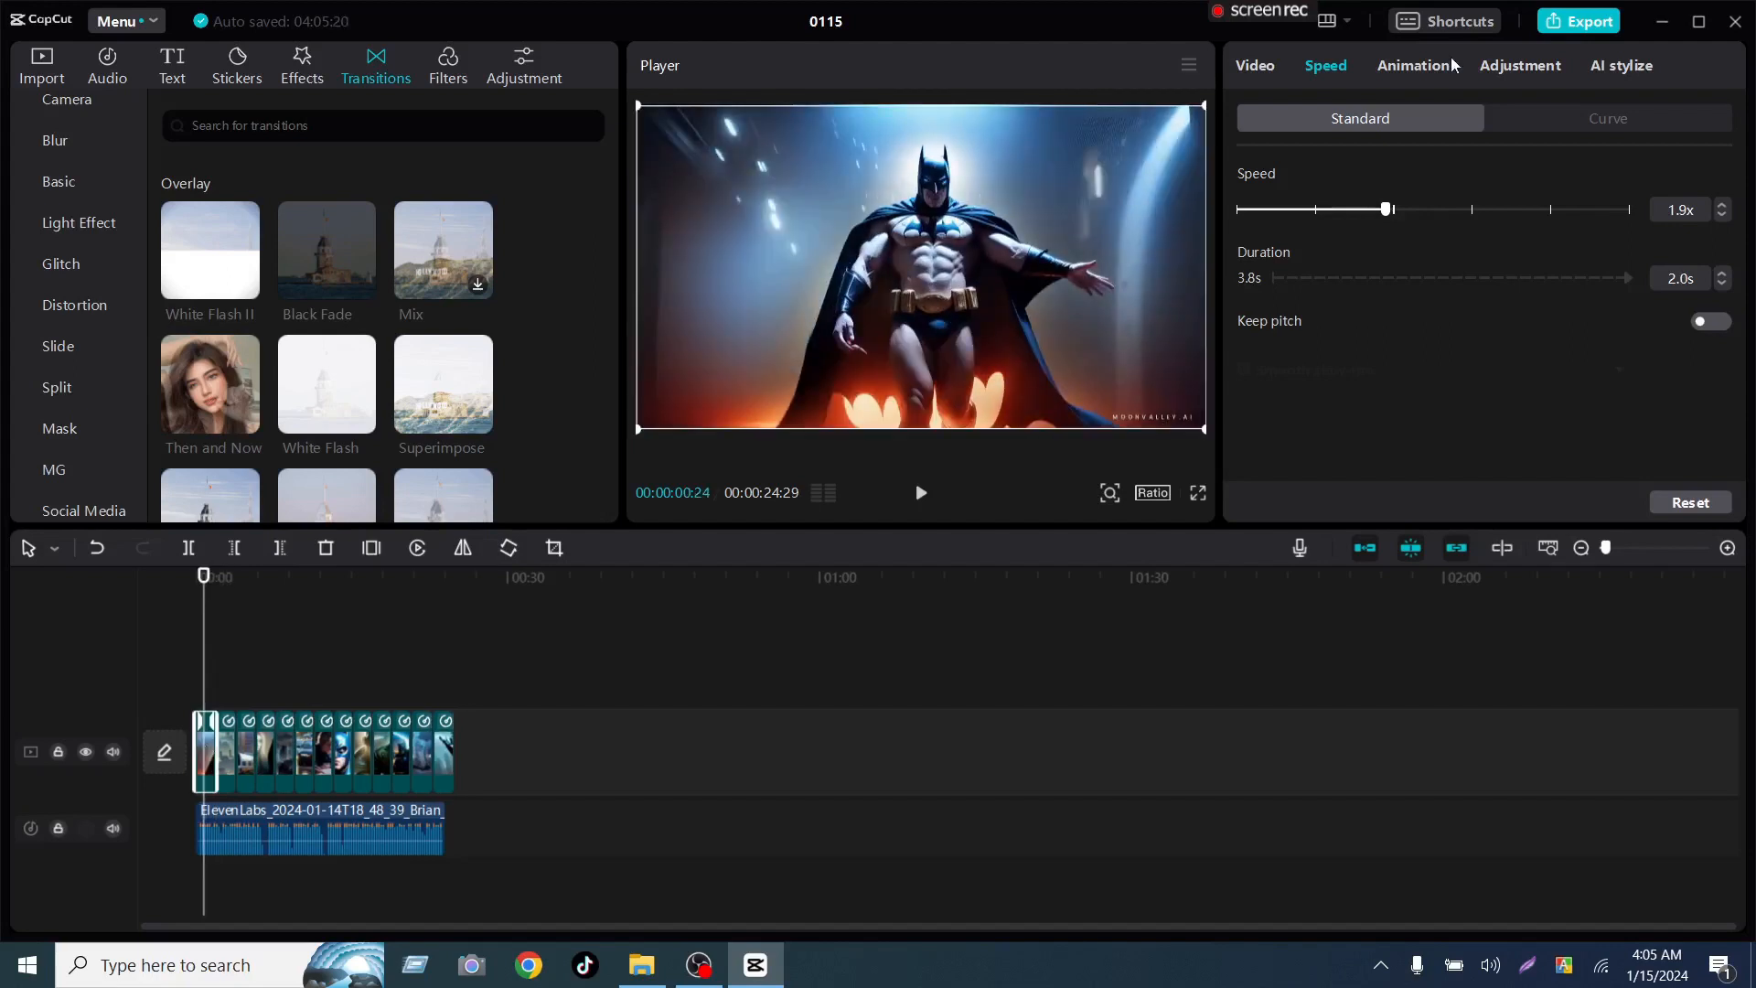
click(1413, 65)
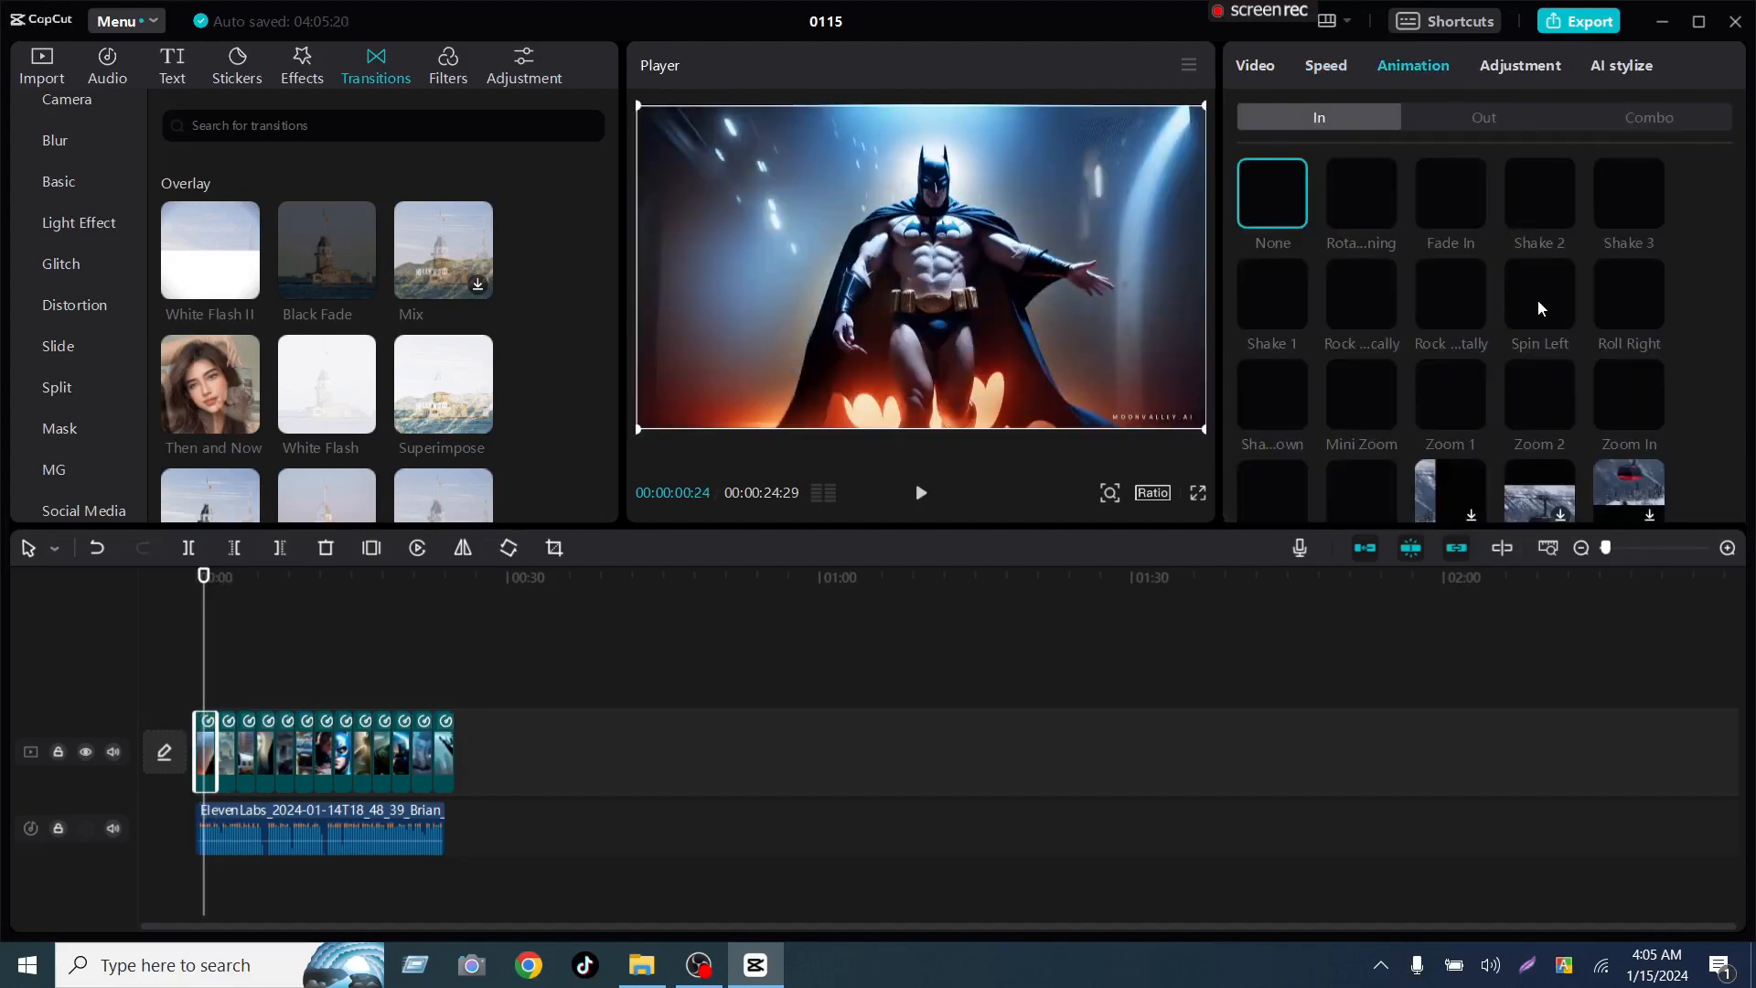
click(1363, 311)
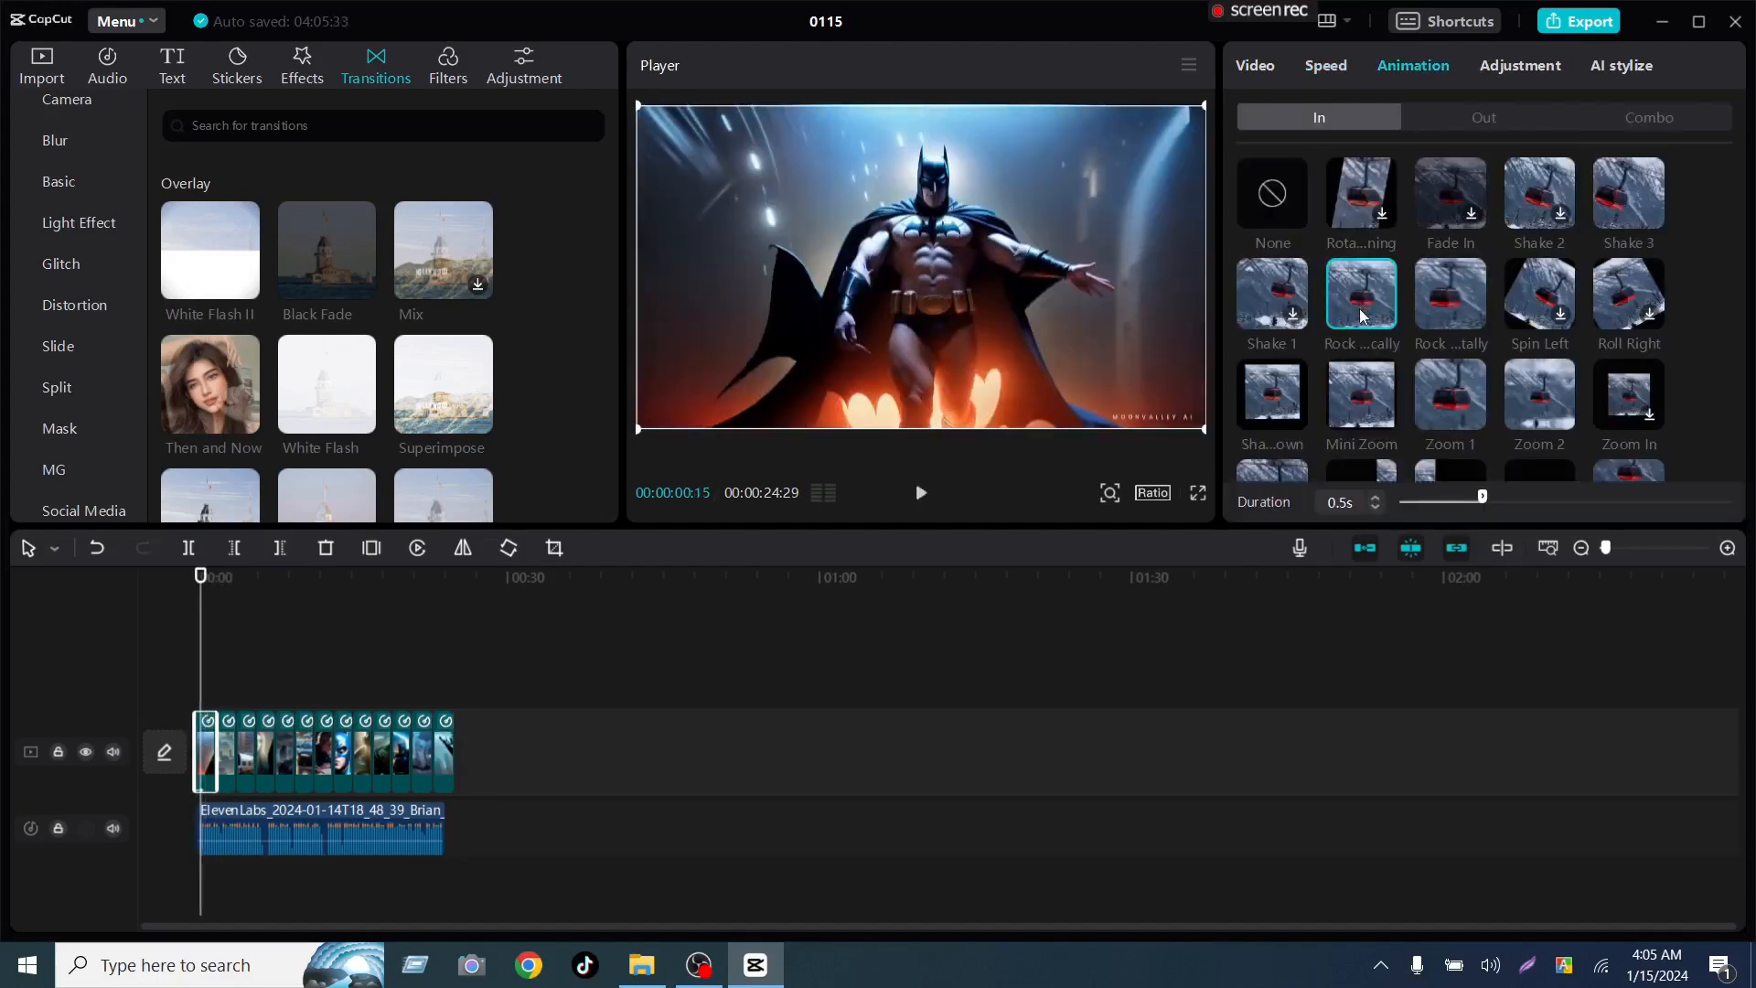
Alternate the Rock Horizontally and Rock Vertically entrance animations across the remaining clips, giving the last clip Rock Vertically.
click(1447, 300)
click(249, 755)
click(1362, 307)
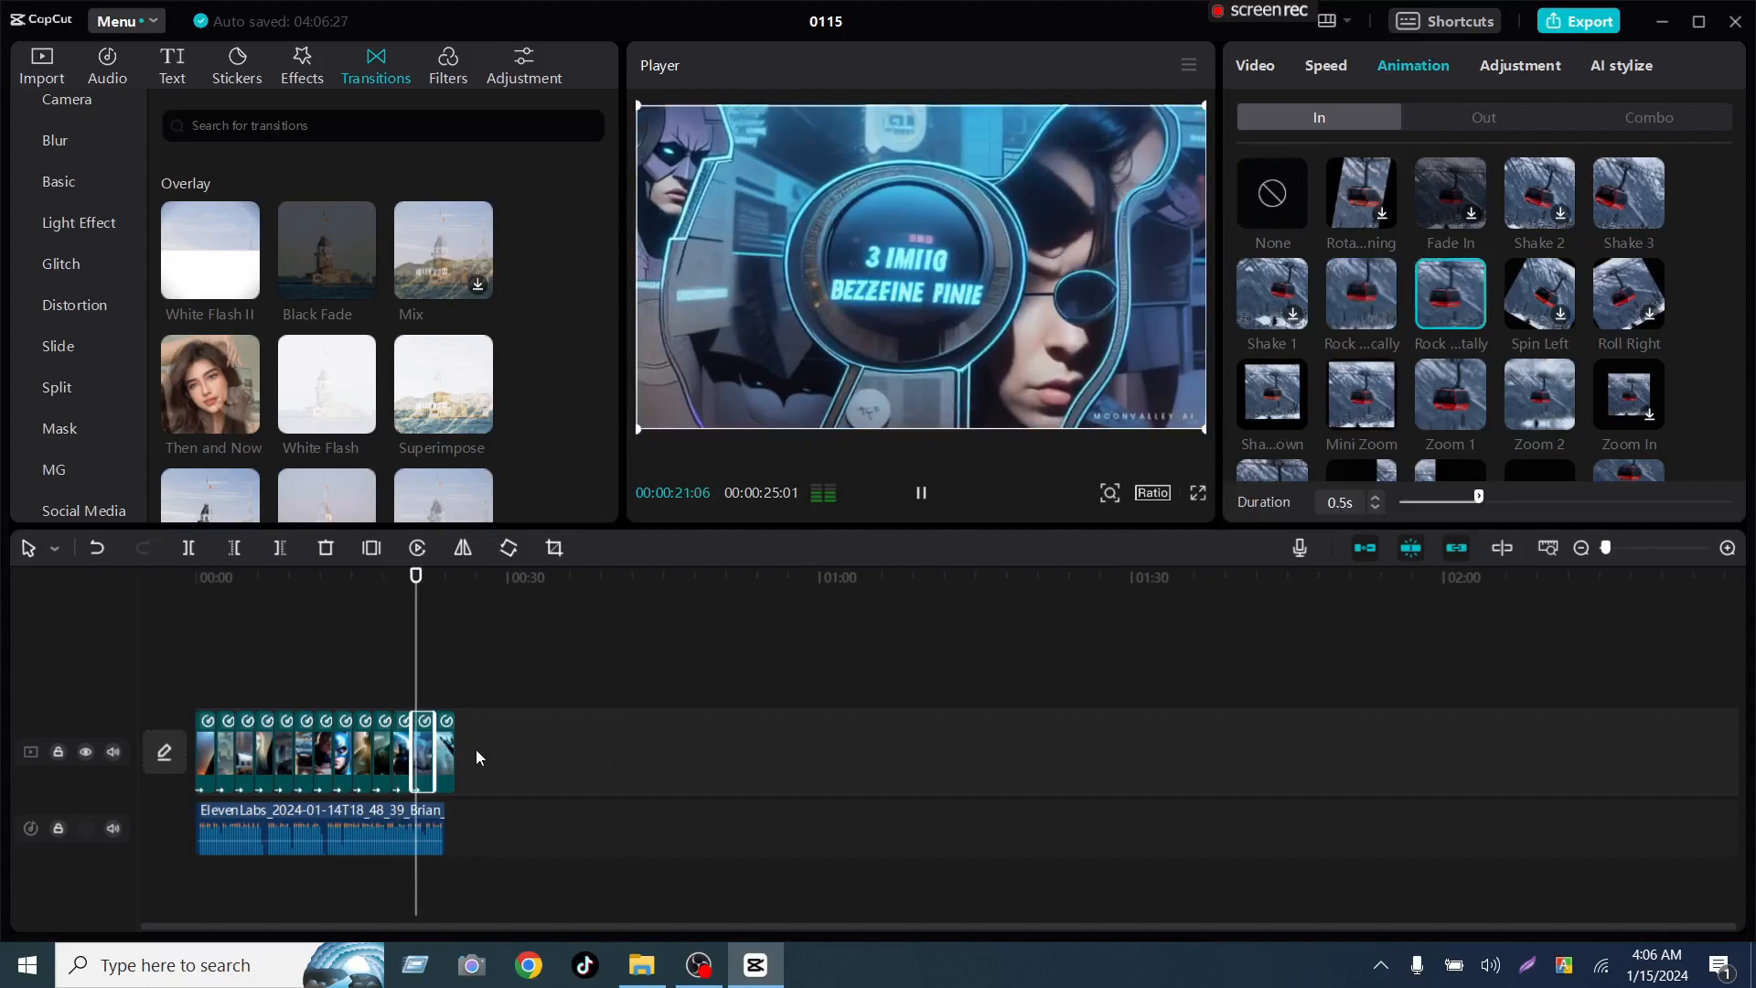
click(446, 752)
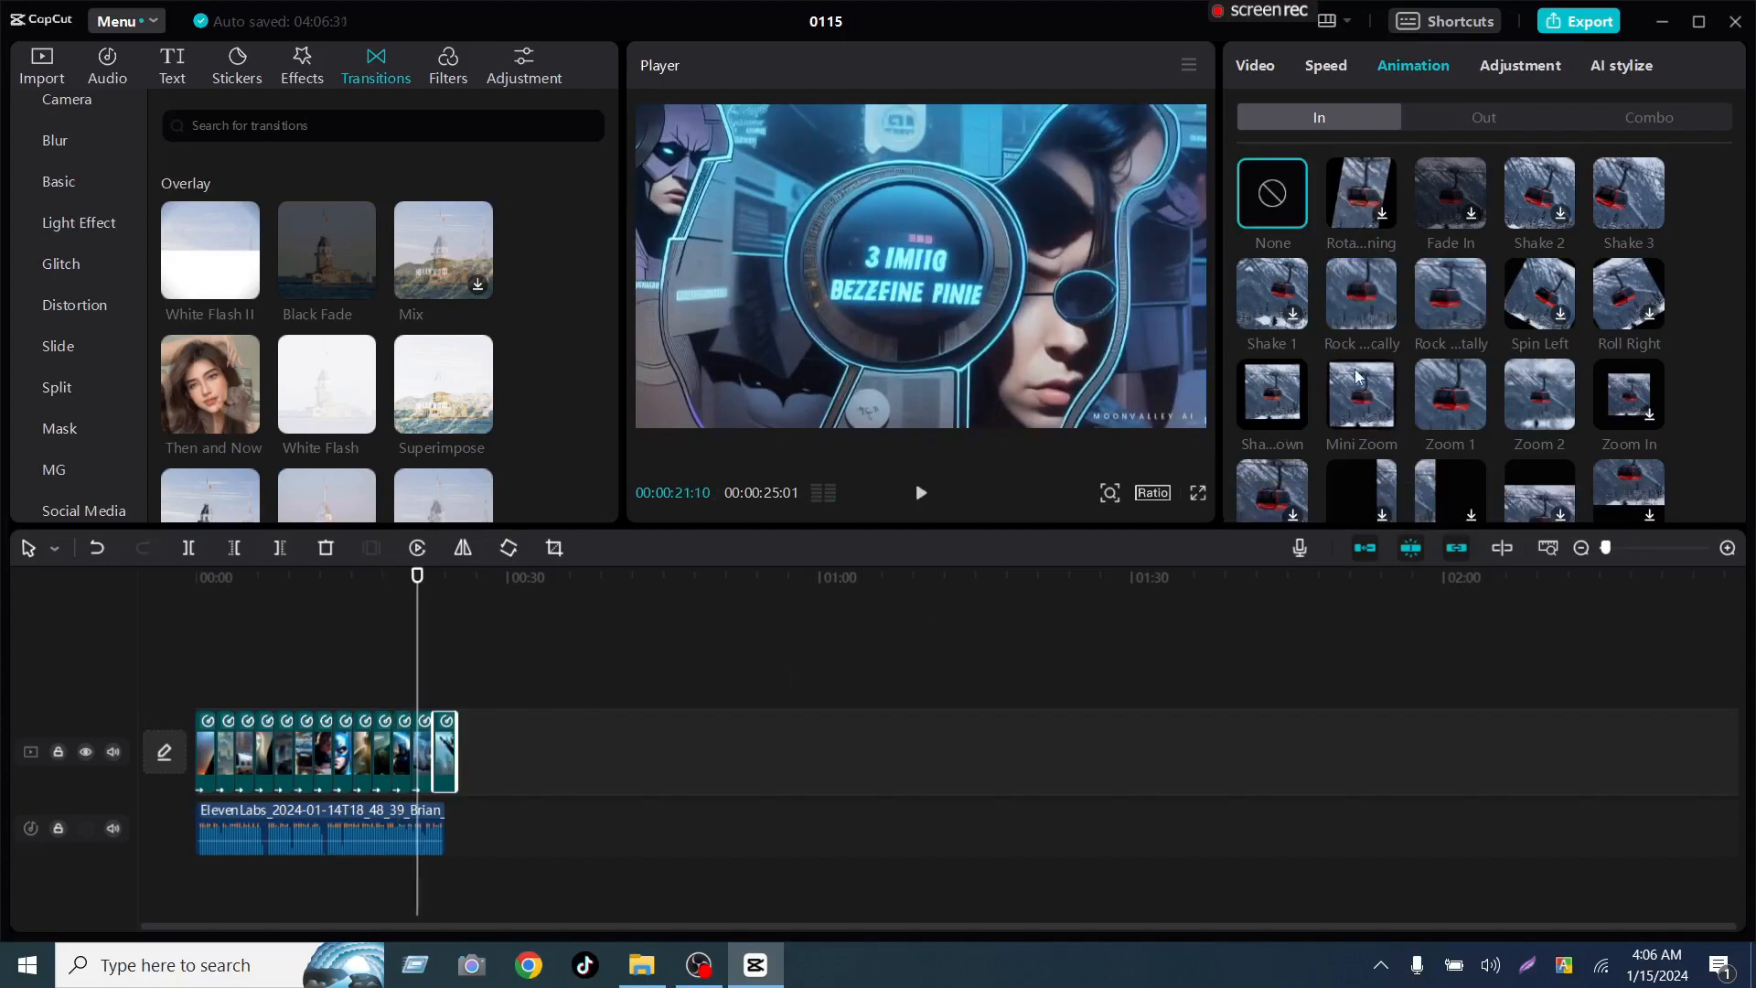
click(1361, 294)
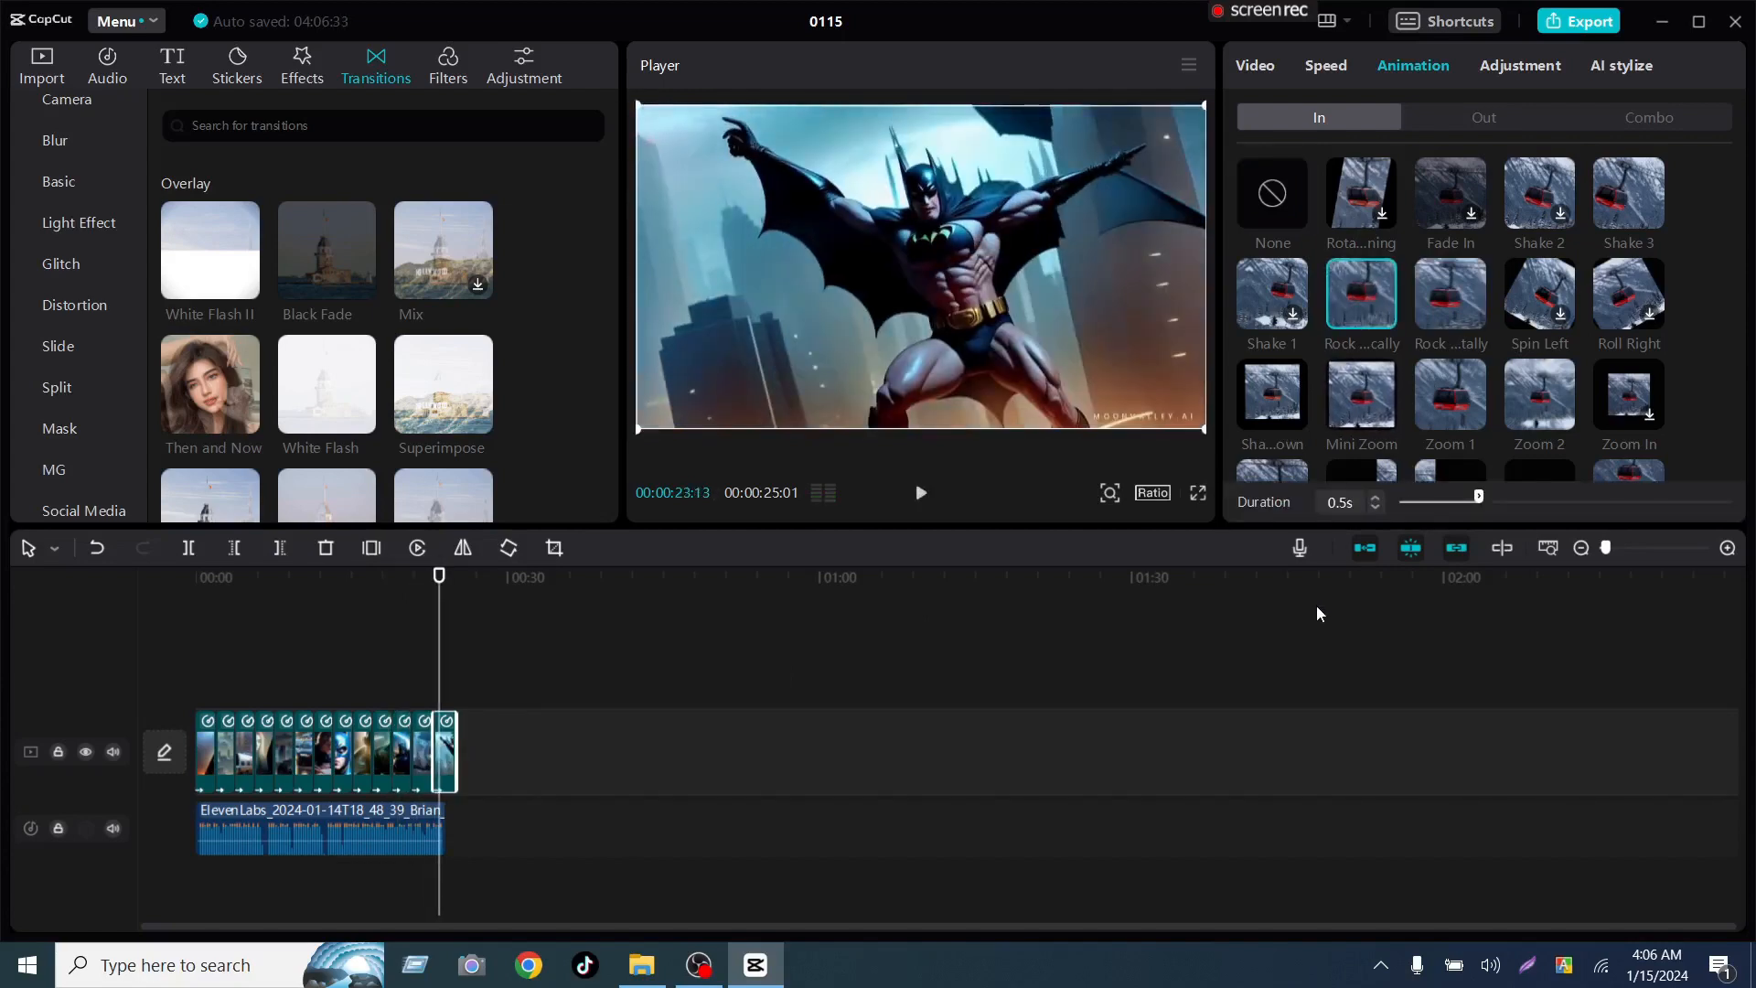
Add the Spectrum Scanning video effect at the start of the timeline, extend it over all clips and preview the result.
drag(439, 578, 194, 577)
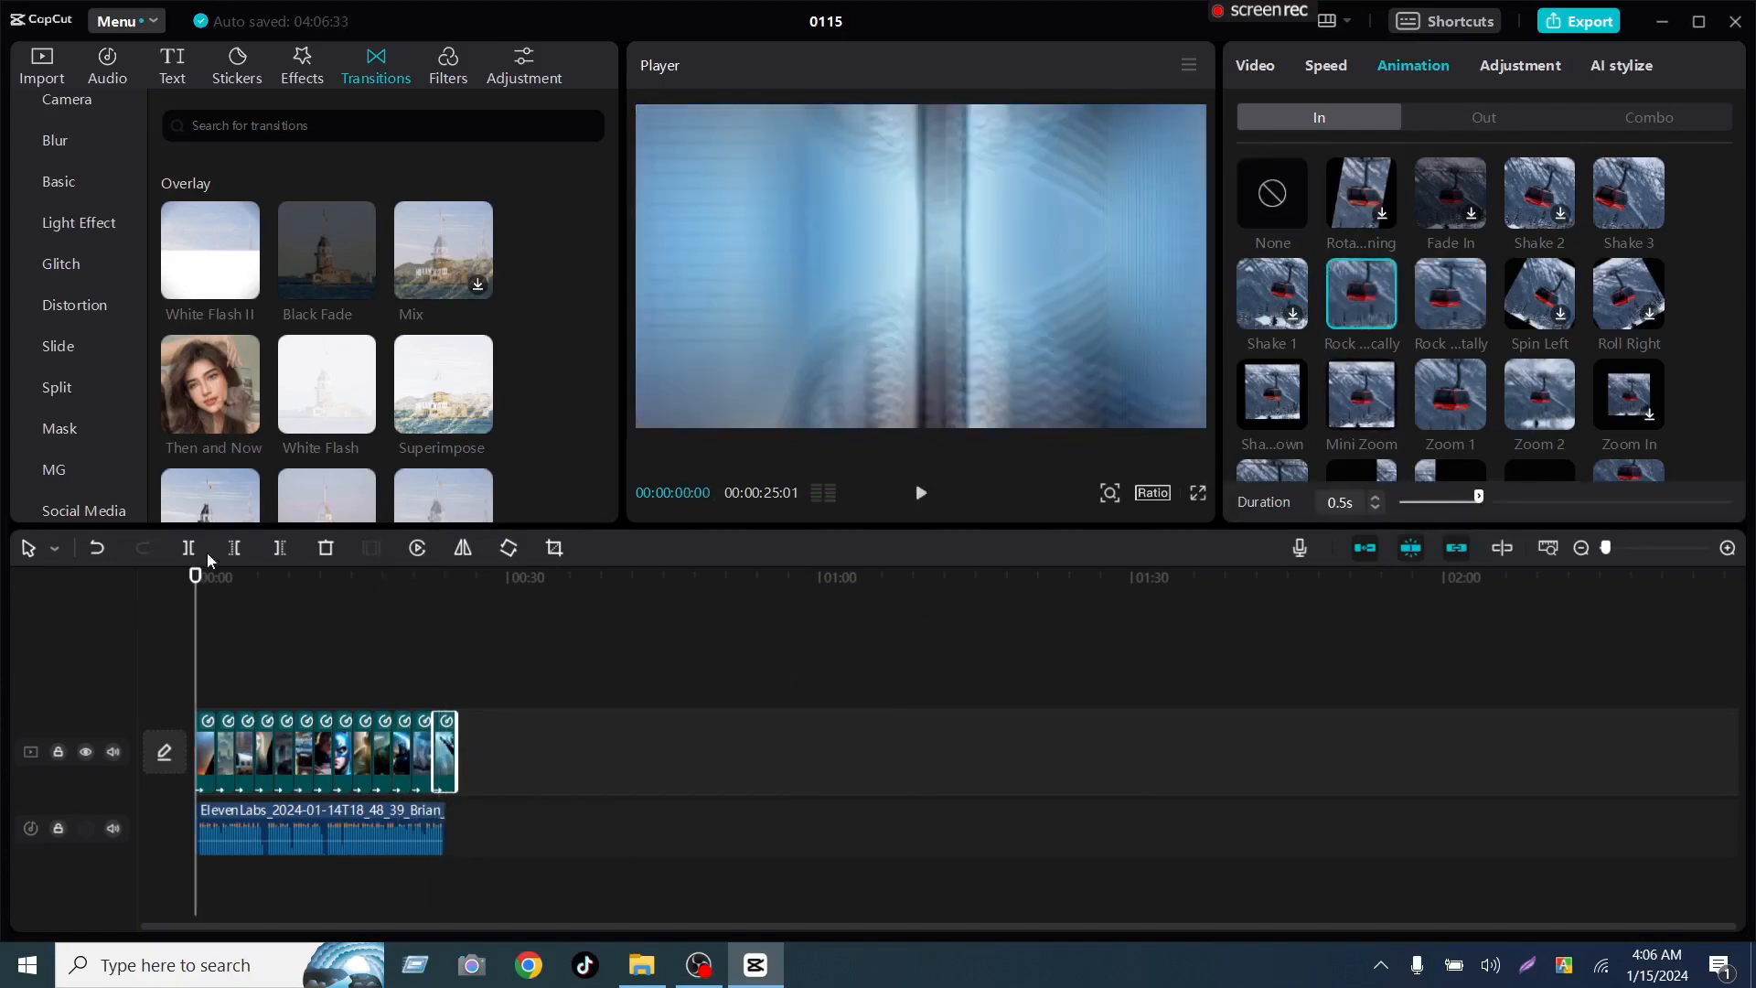
click(302, 61)
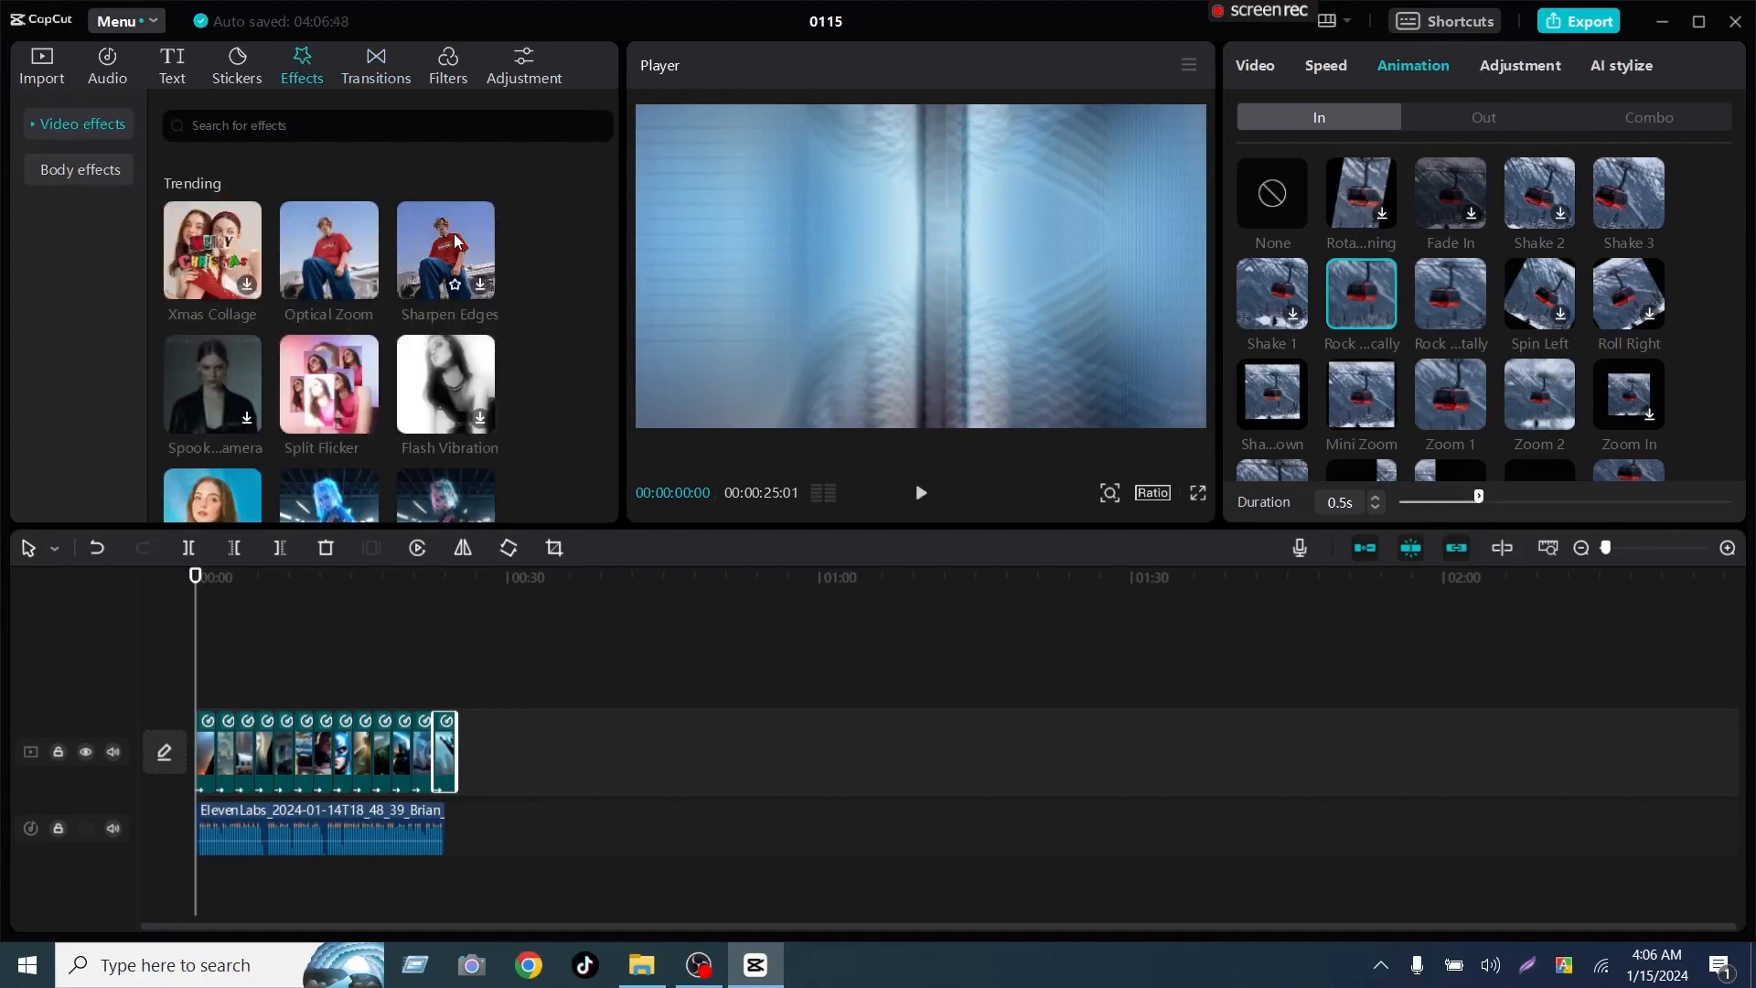
scroll(453, 240, down, 2)
scroll(453, 241, down, 1)
click(477, 343)
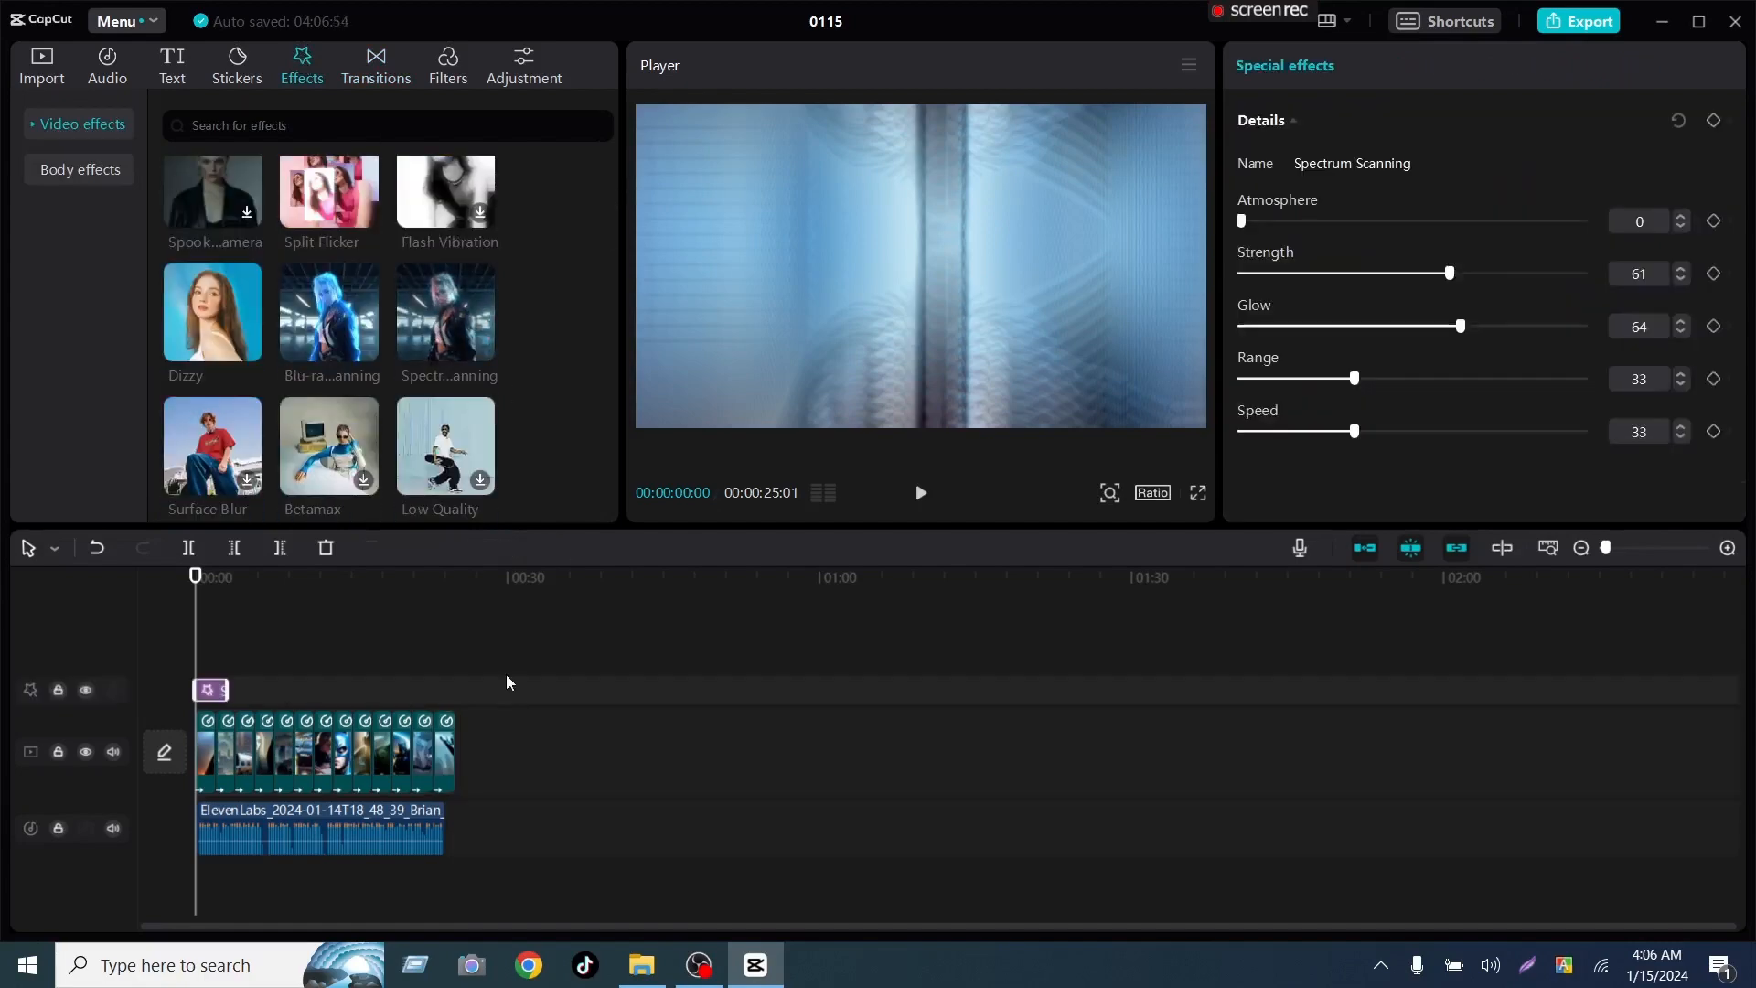
drag(229, 684, 457, 688)
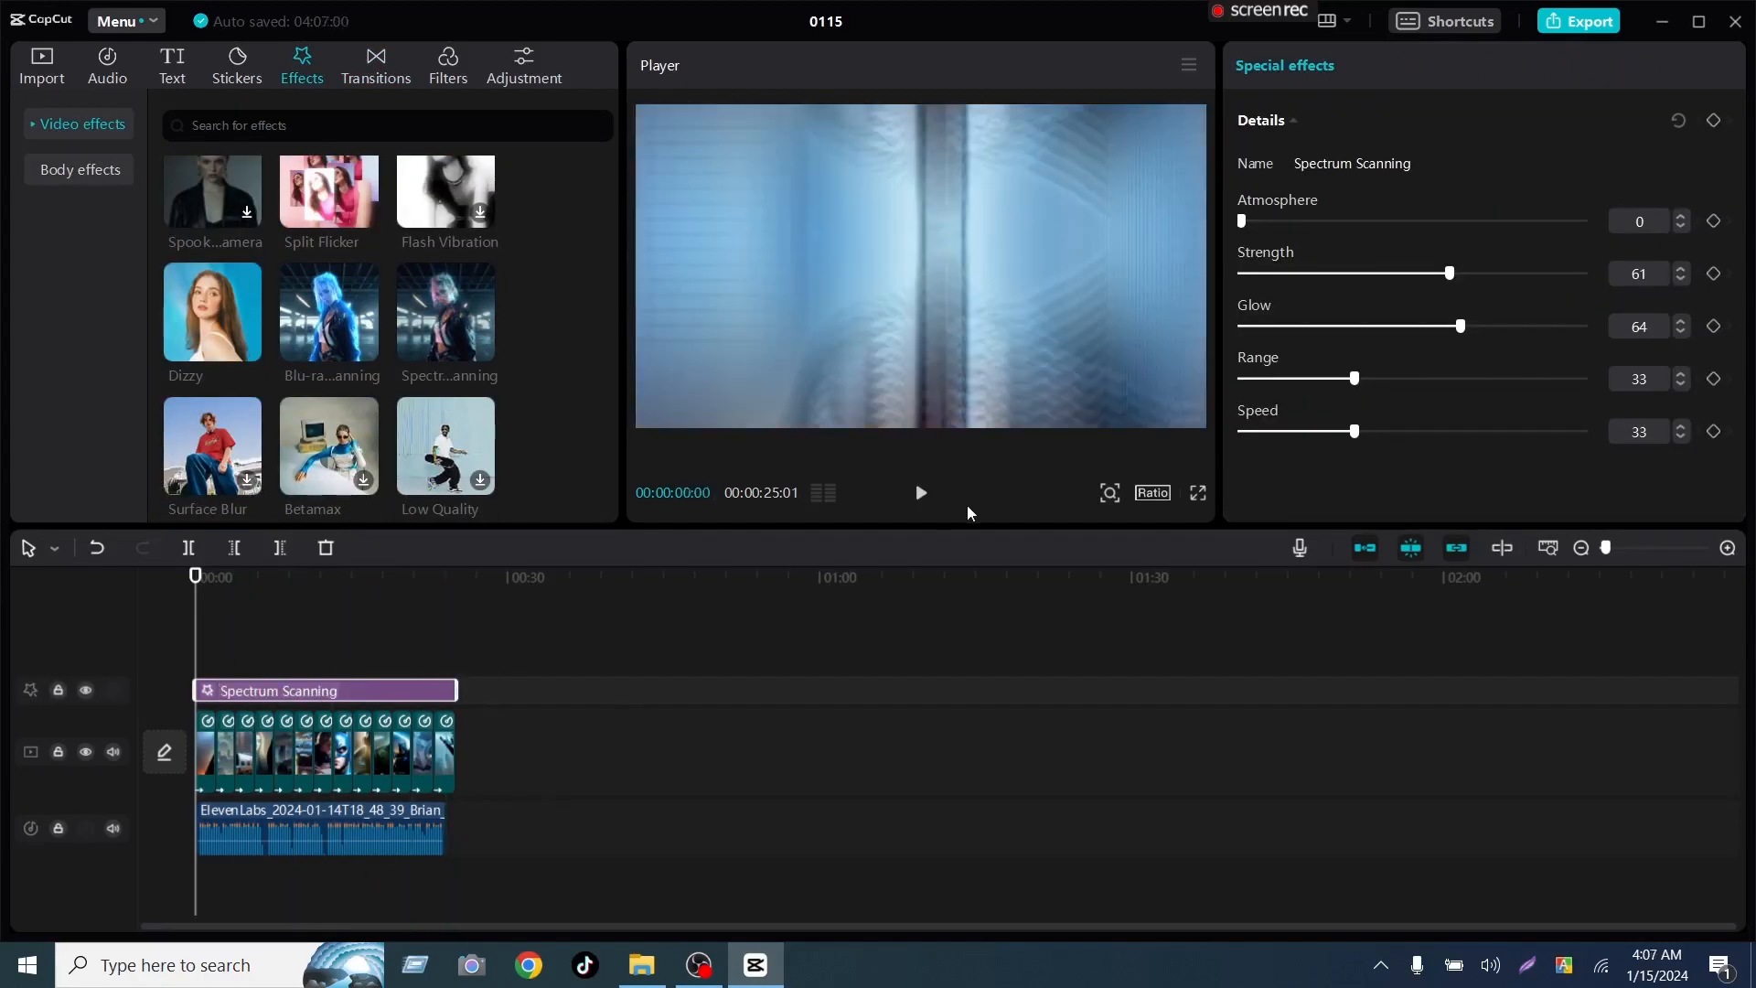
click(916, 493)
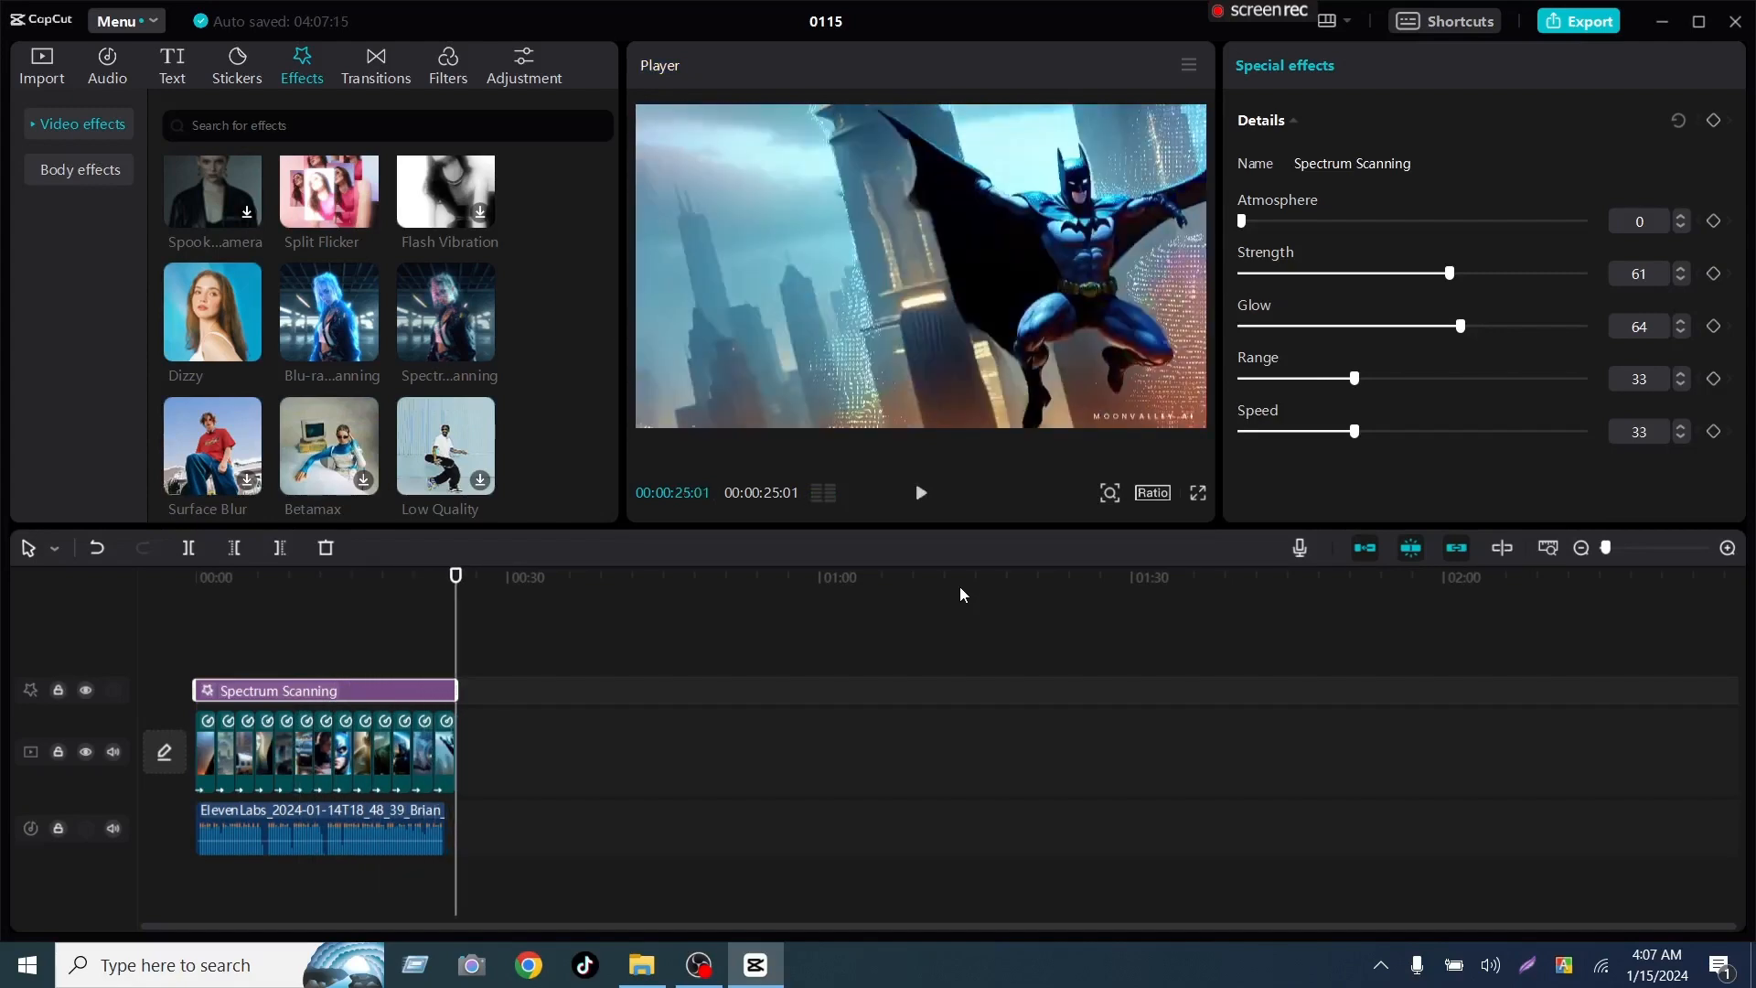
scroll(235, 333, up, 3)
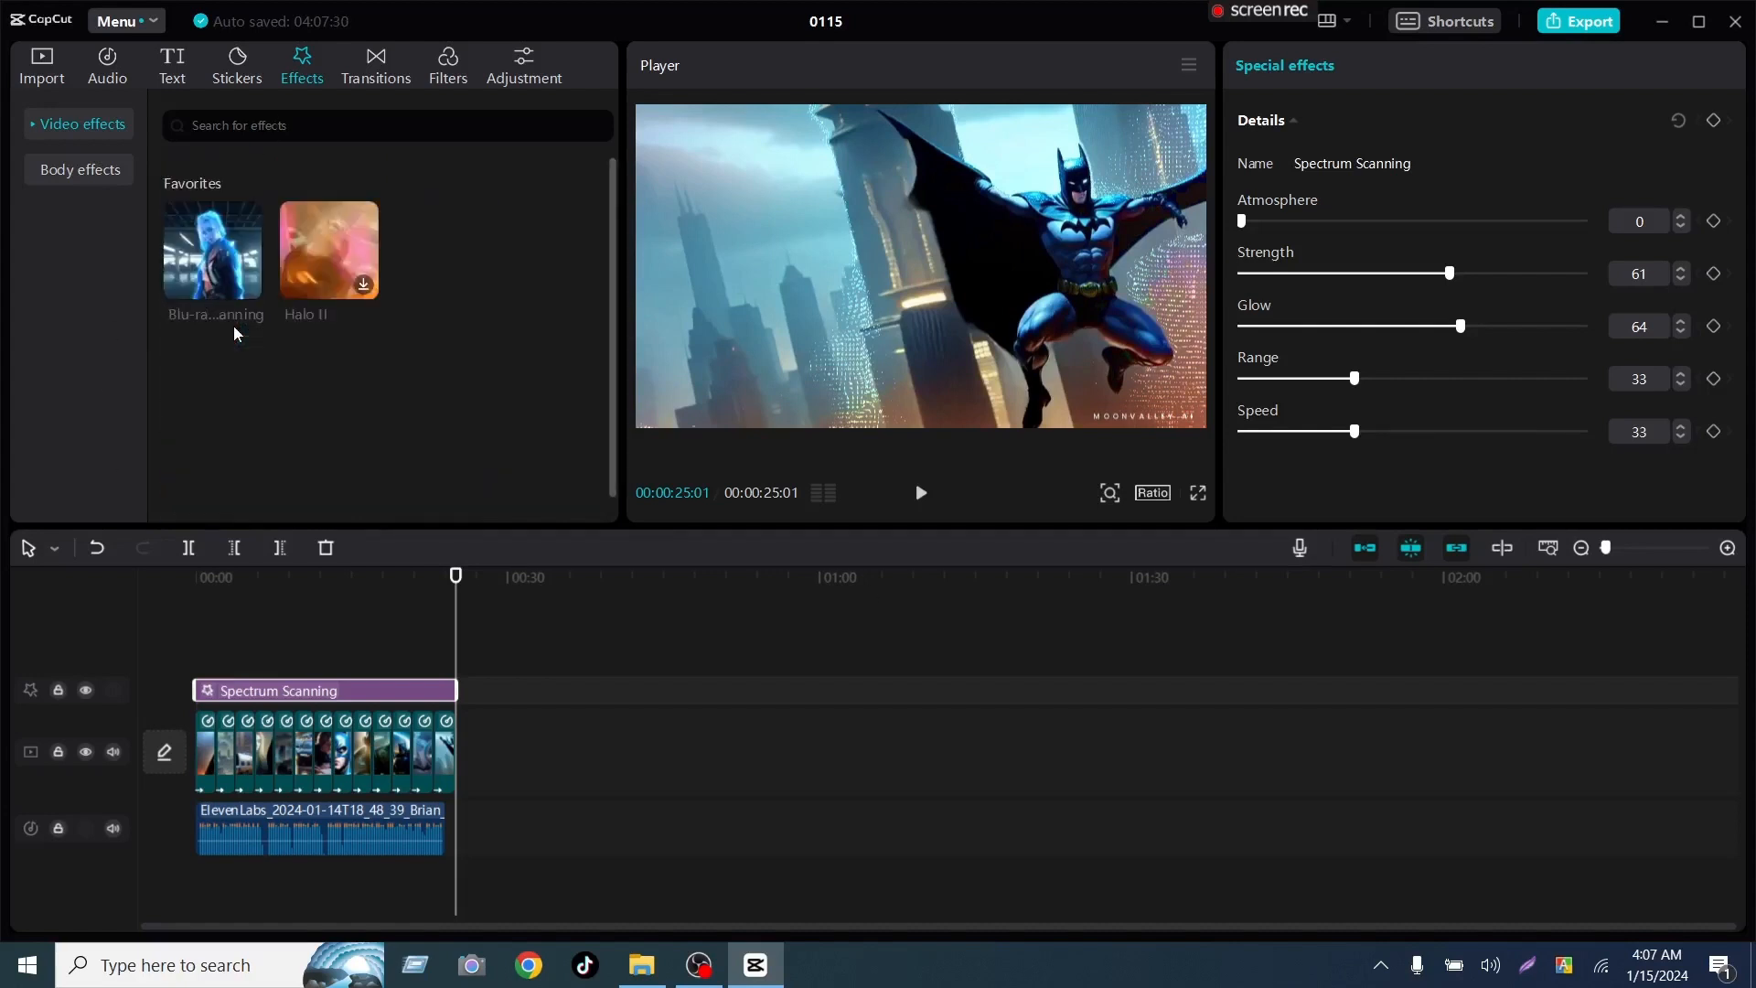
Import the Missing Persons music track, place it below the narration from the start and cut off everything past the video's end.
click(40, 71)
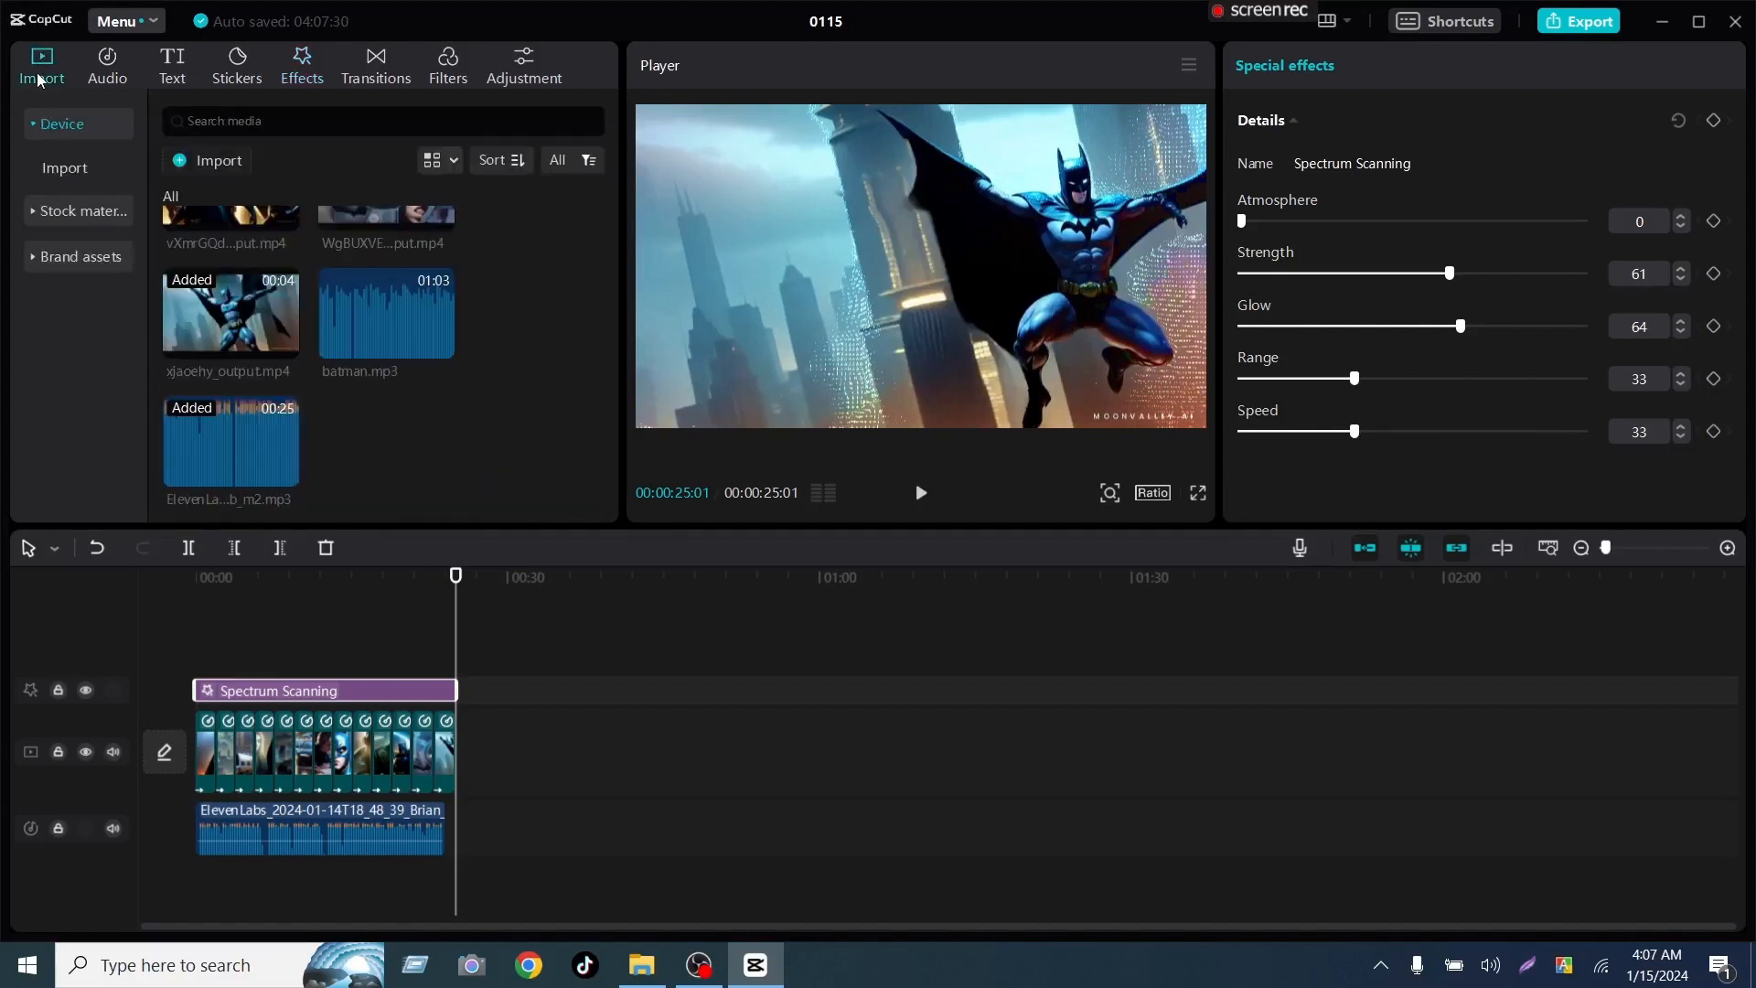
click(192, 163)
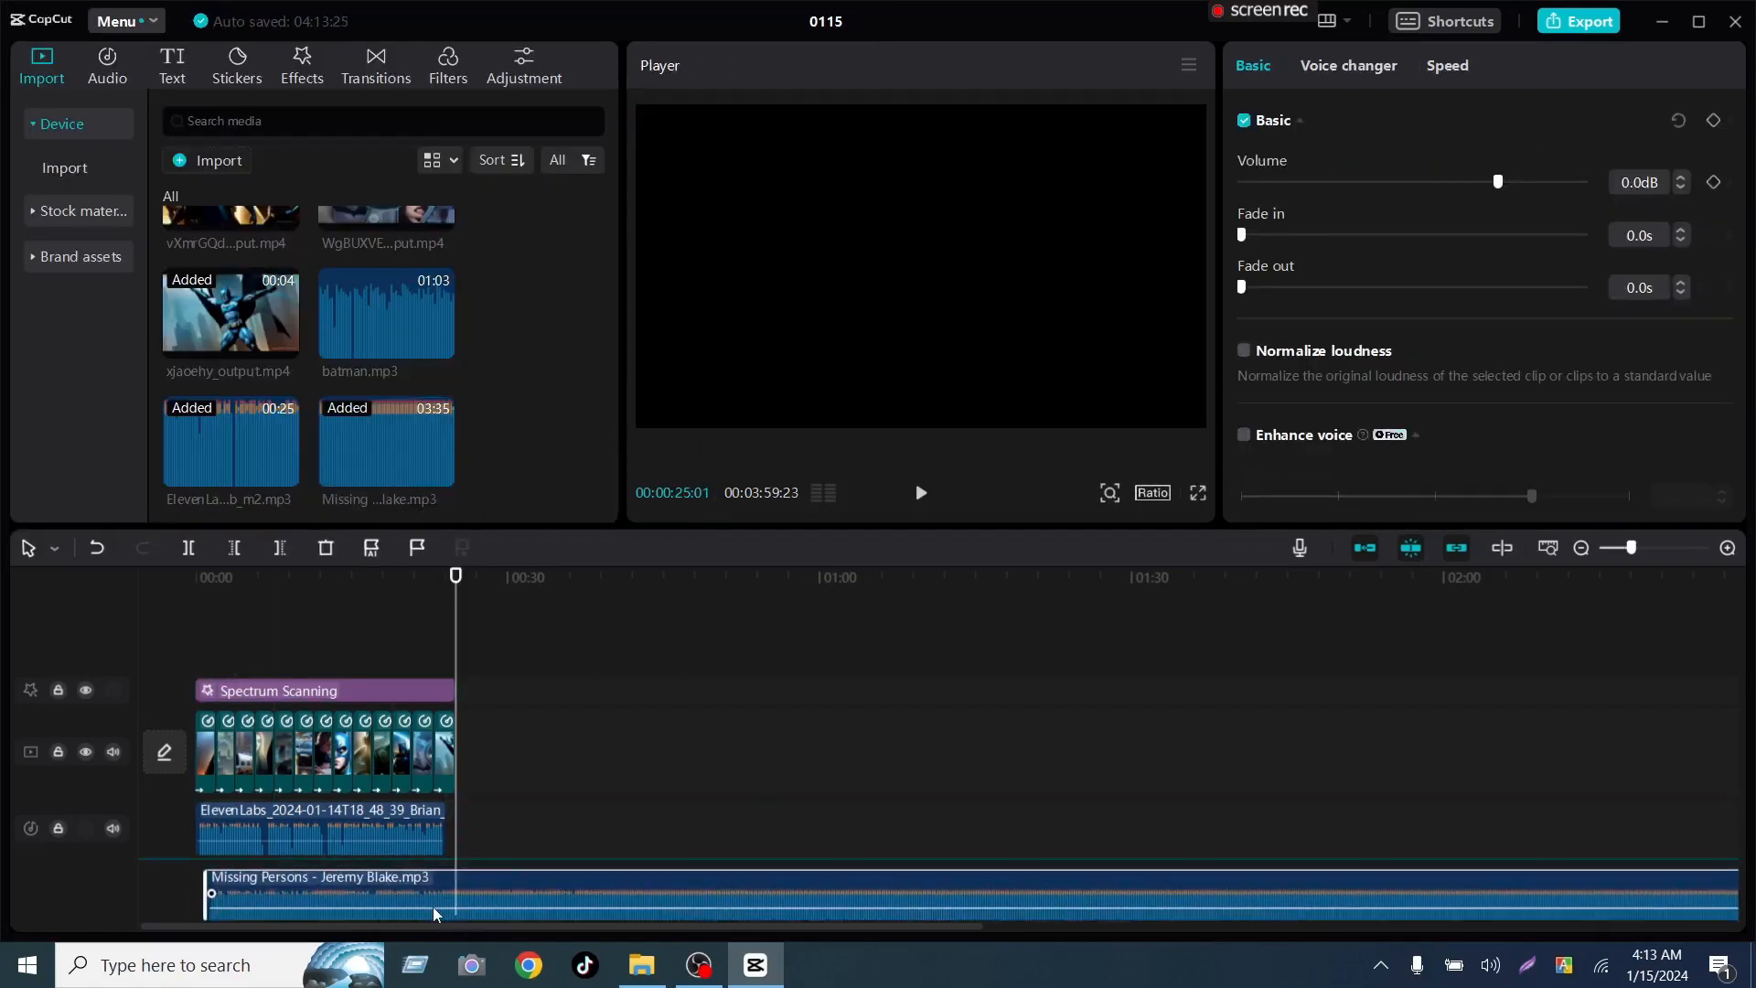
drag(434, 913, 553, 902)
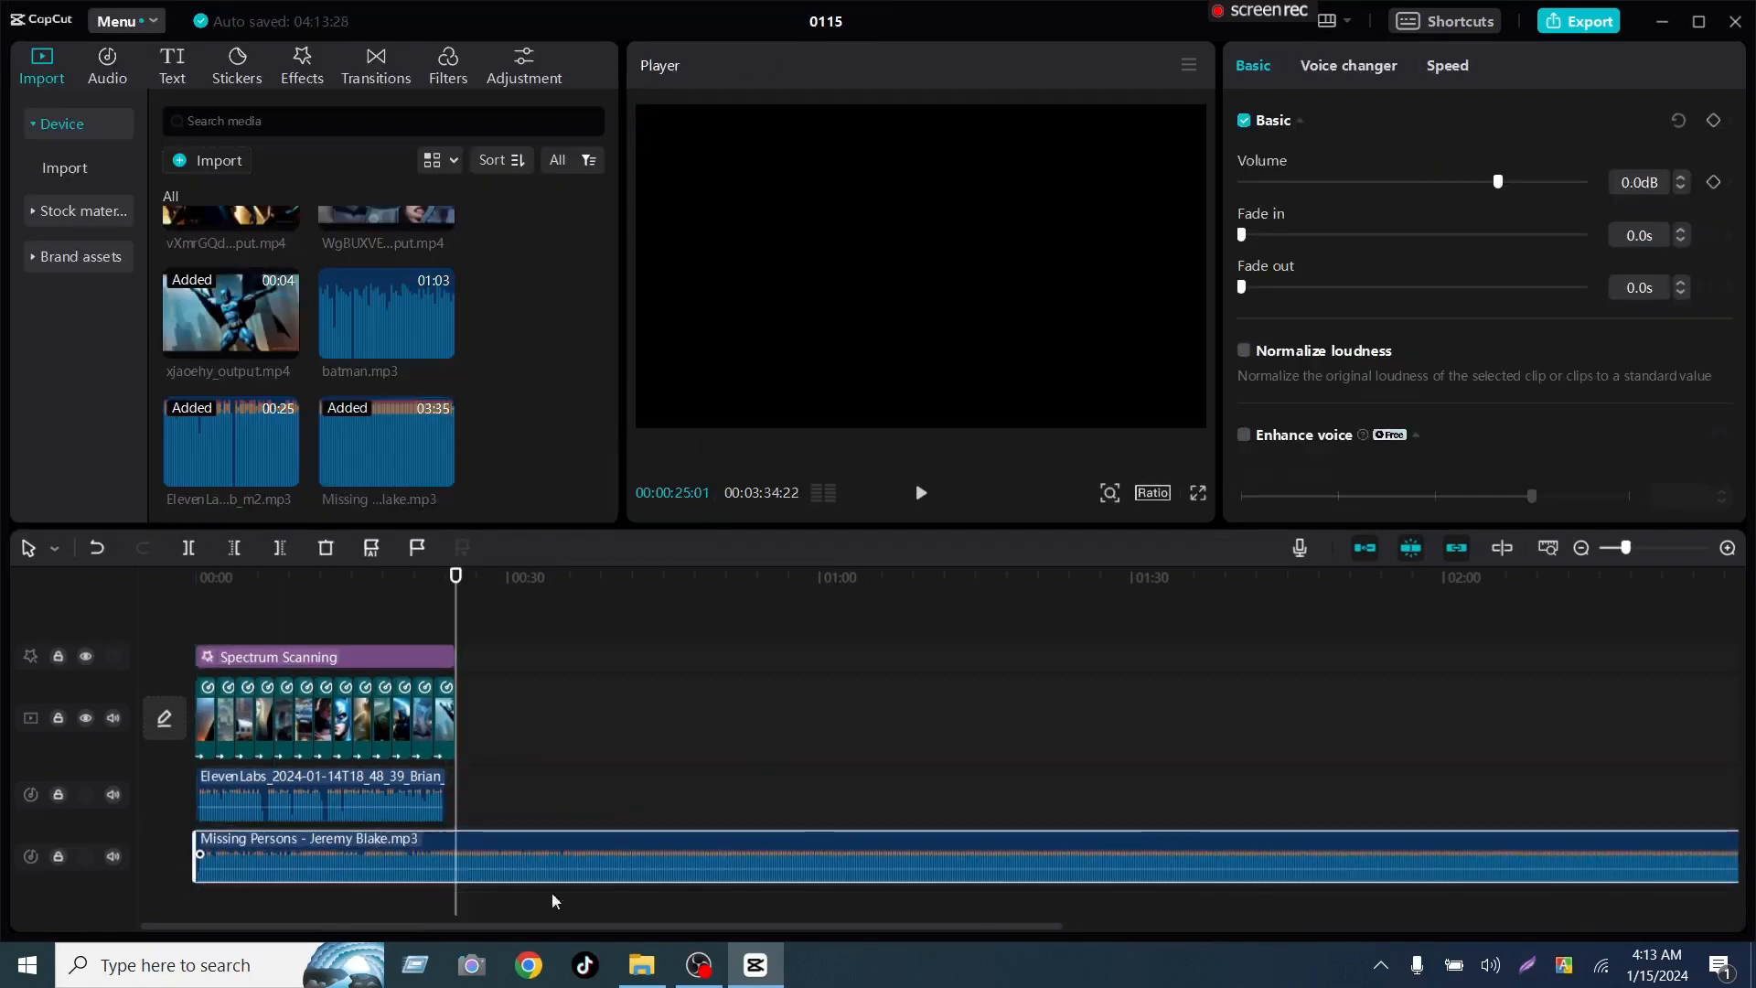
click(187, 547)
key(Delete)
Shift the narration so it ends together with the video clips, and play the sequence from the beginning.
drag(307, 808, 347, 773)
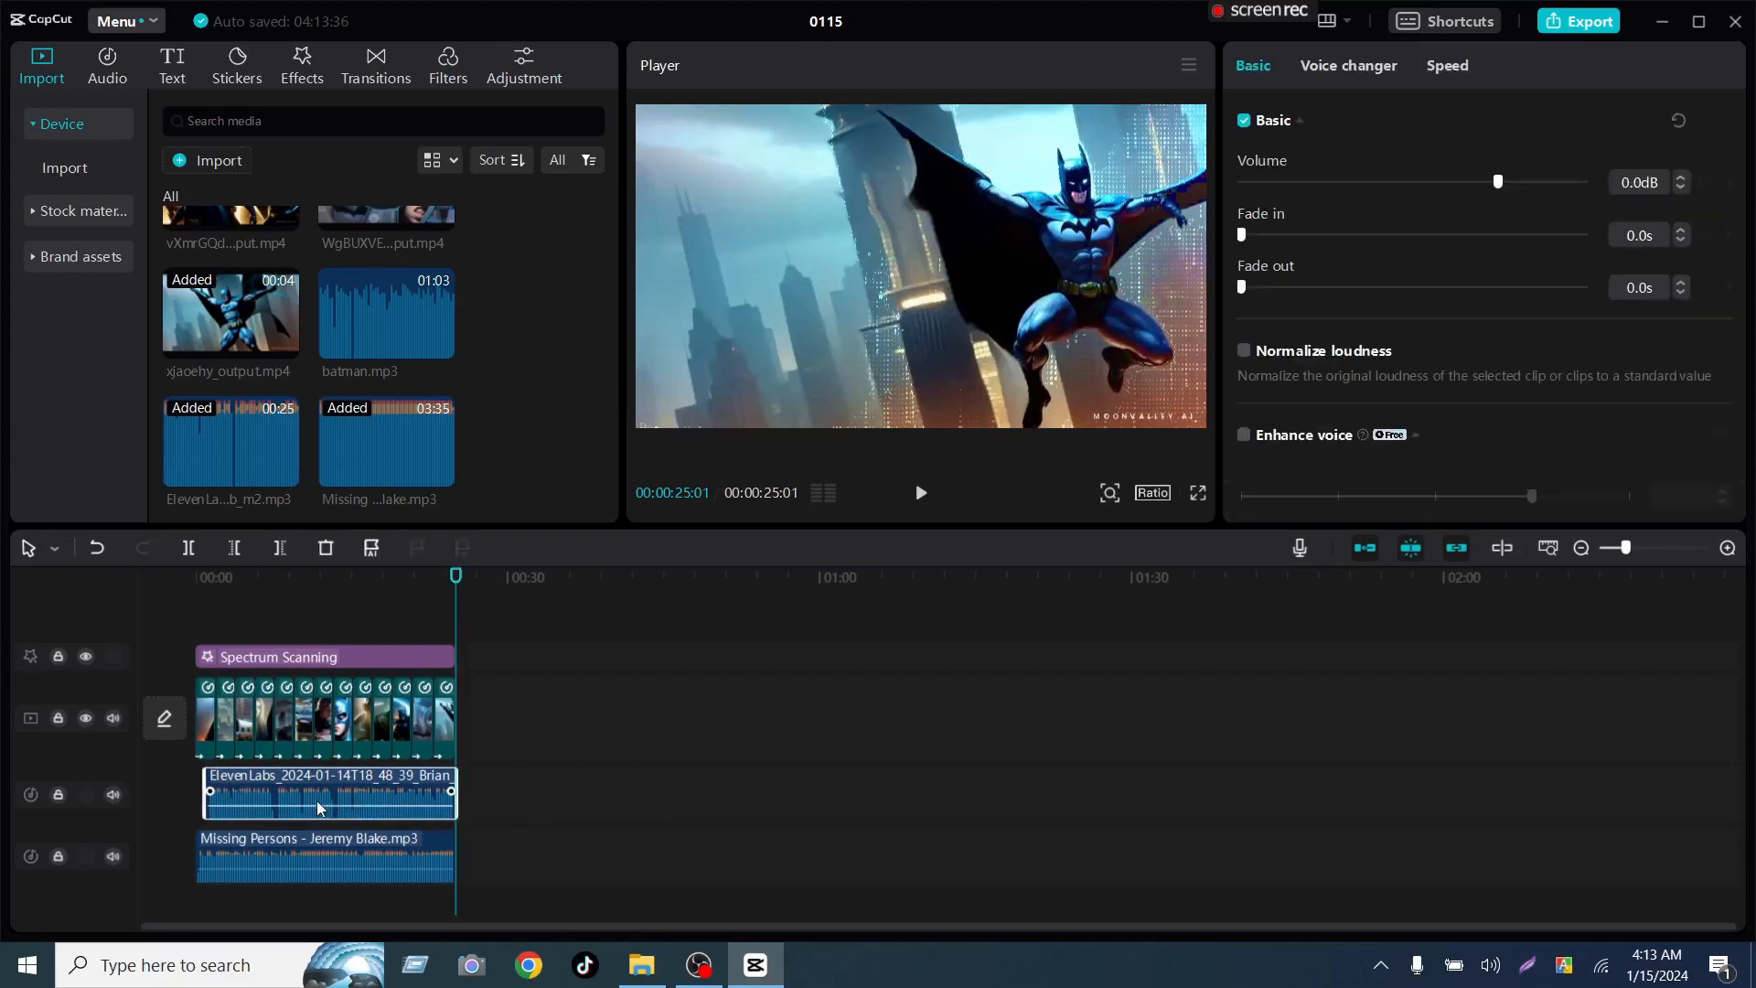
click(183, 605)
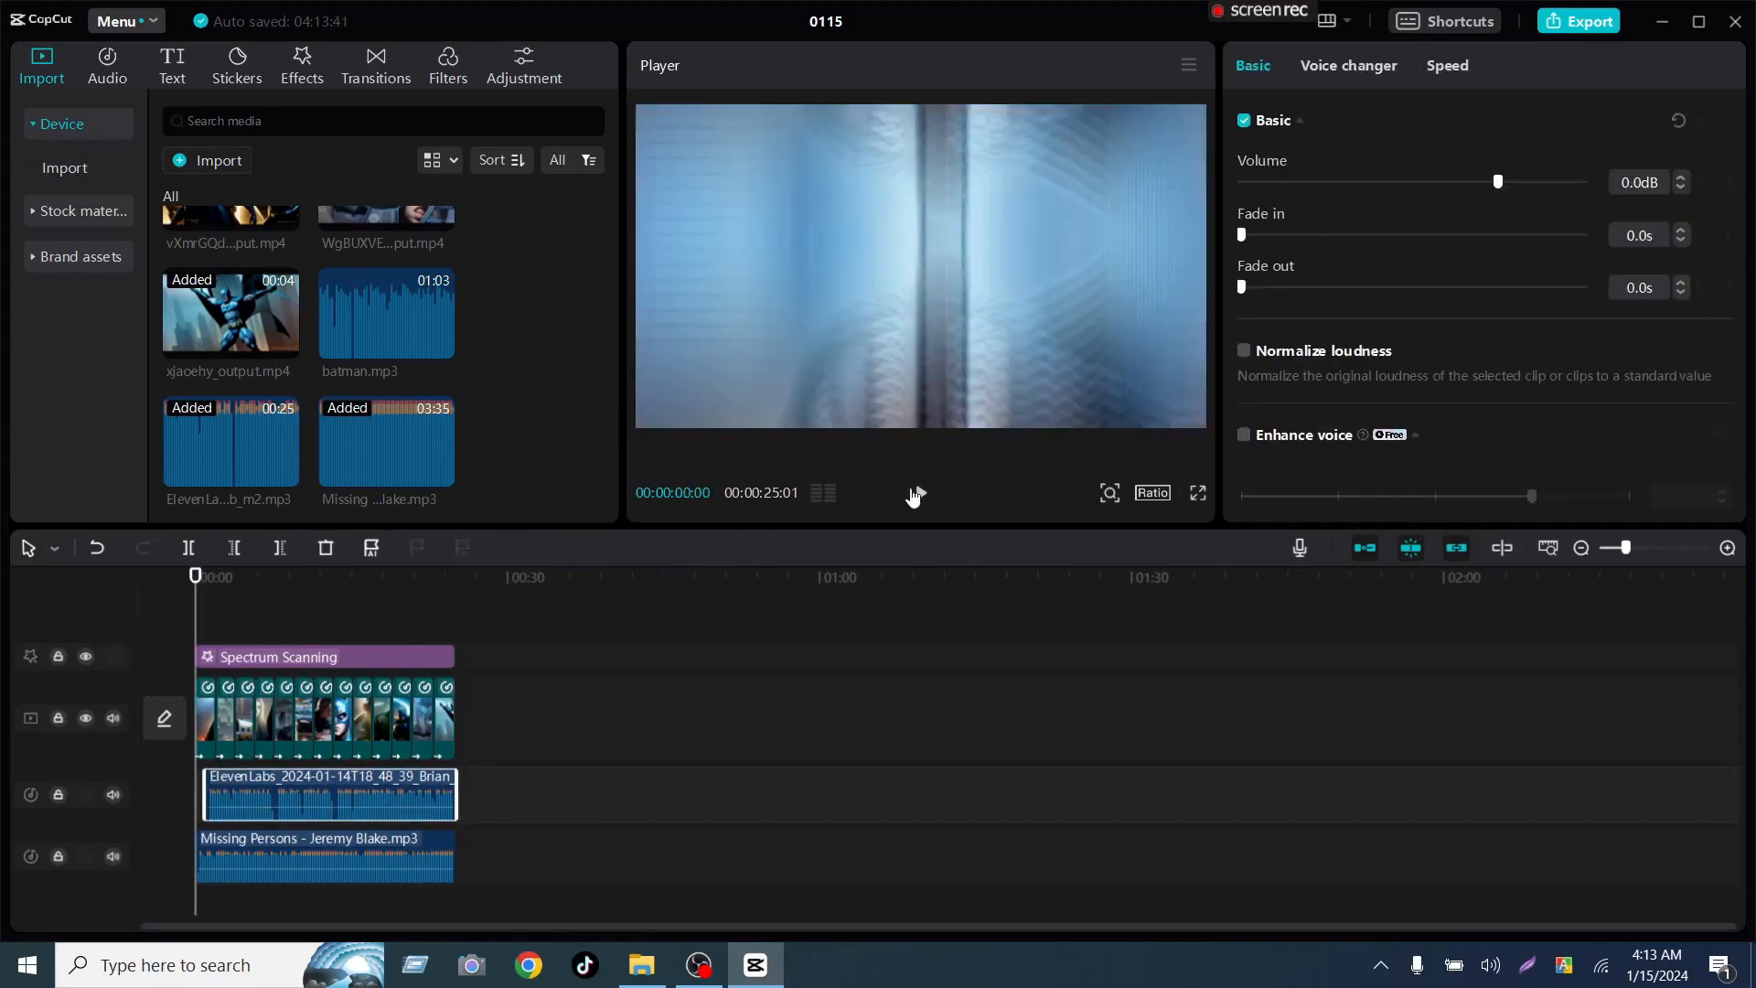
click(919, 492)
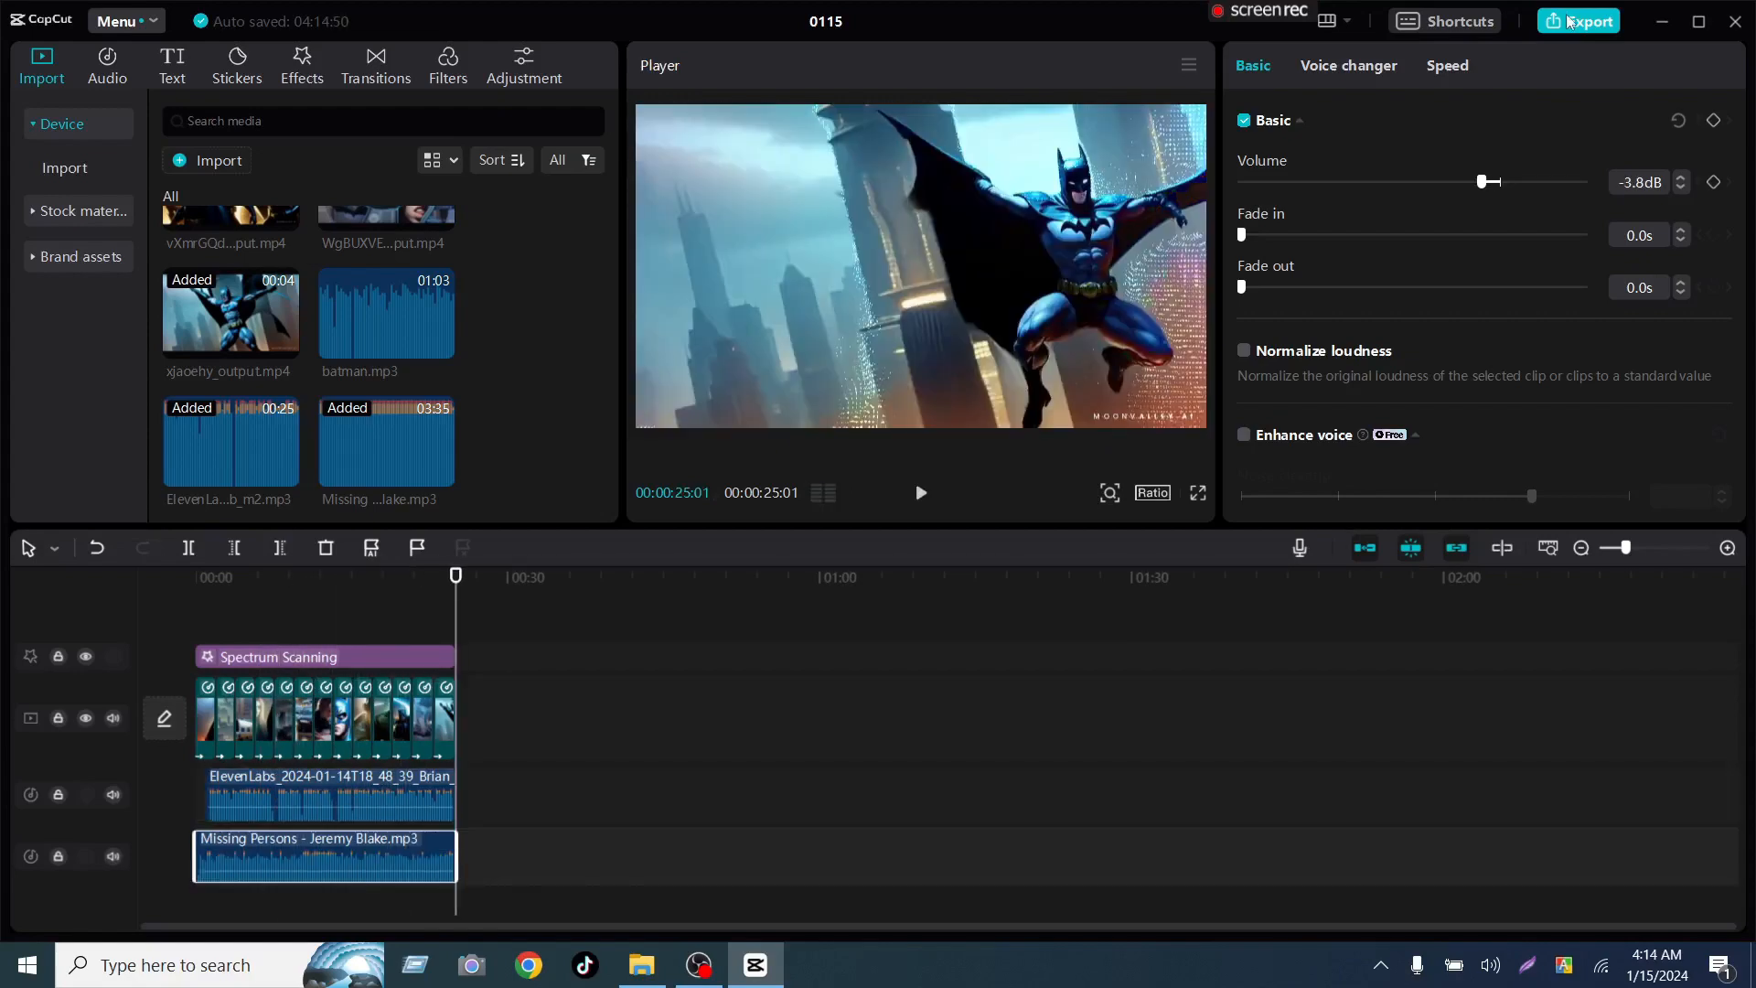
Back out of the export settings and play the edited video through once more.
click(1573, 21)
click(1180, 796)
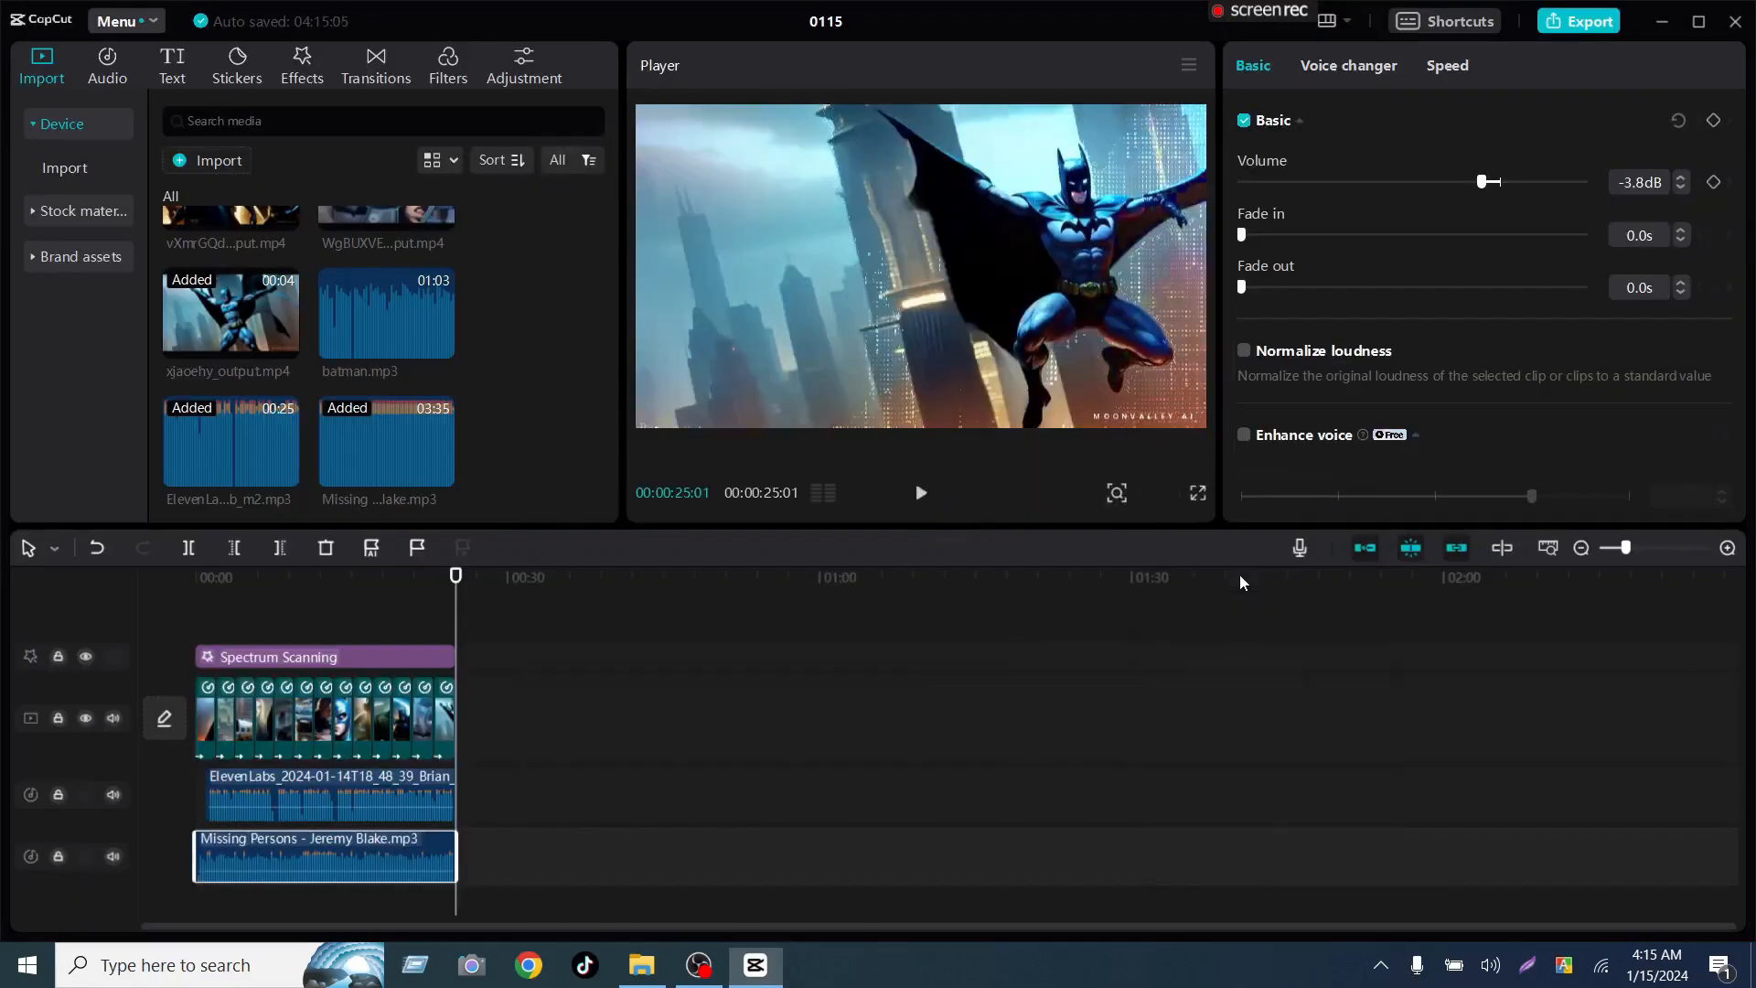
click(921, 492)
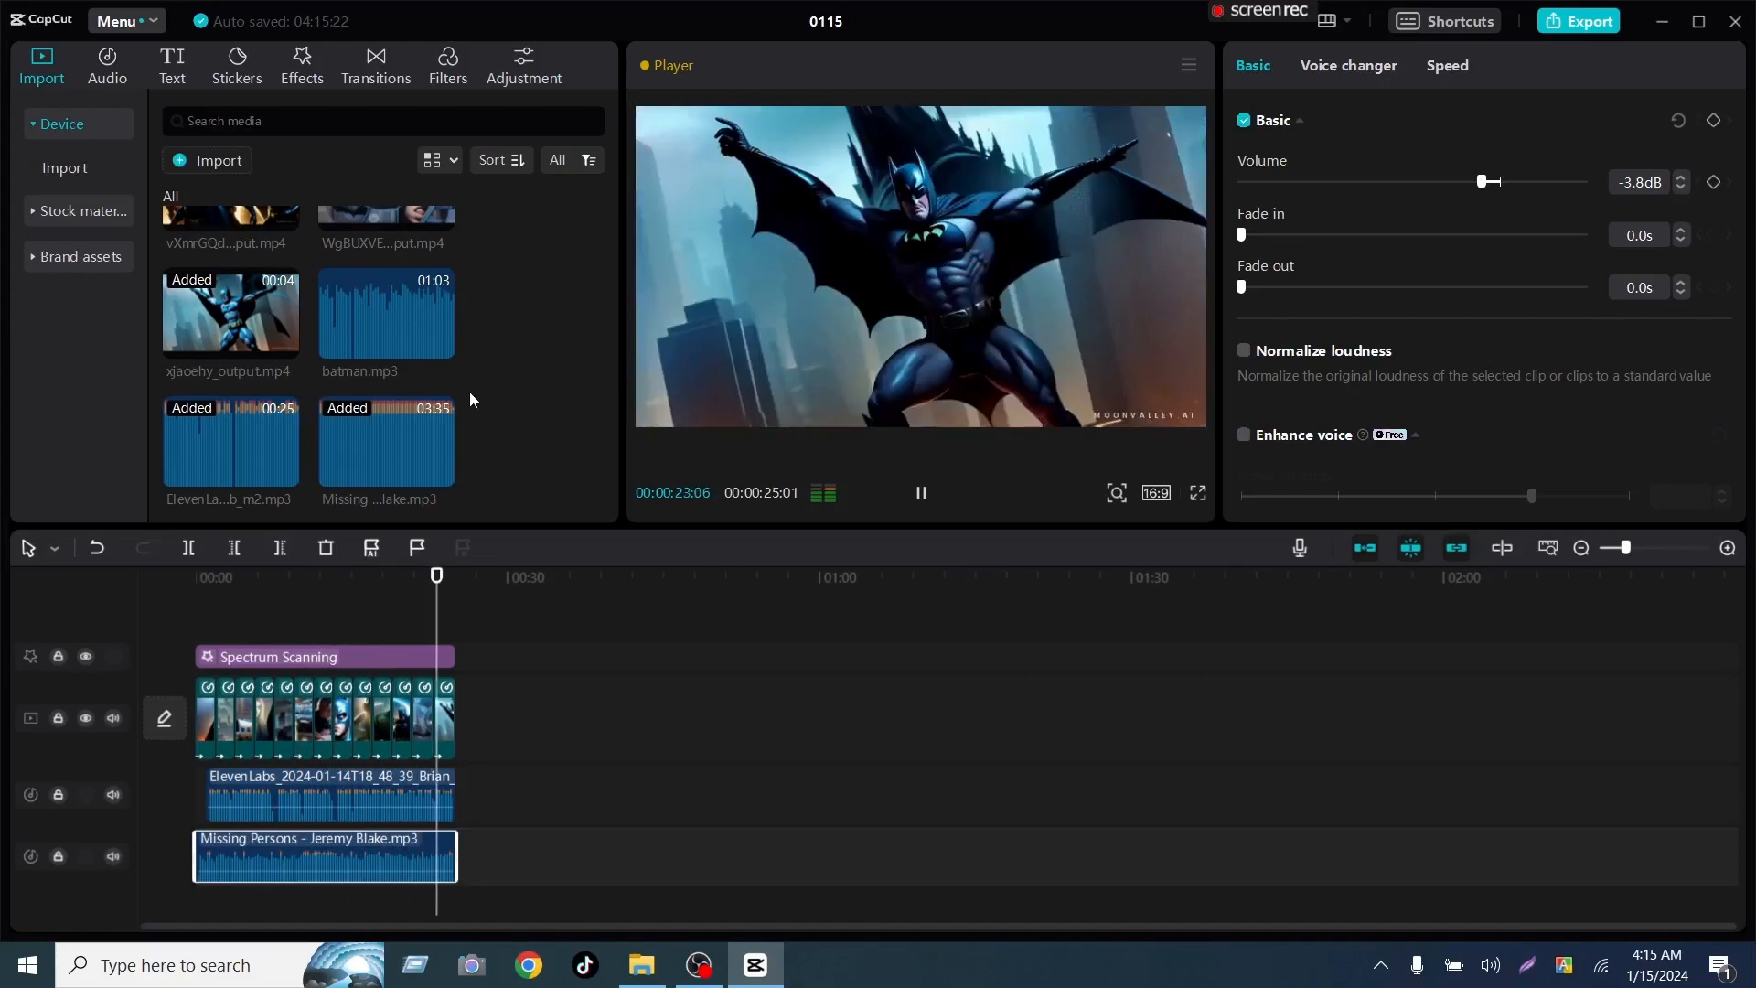
scroll(469, 392, up, 5)
Export the video as 0115 in 1080P with Higher bit rate, H.264 codec, mp4 format and 30fps.
click(1577, 18)
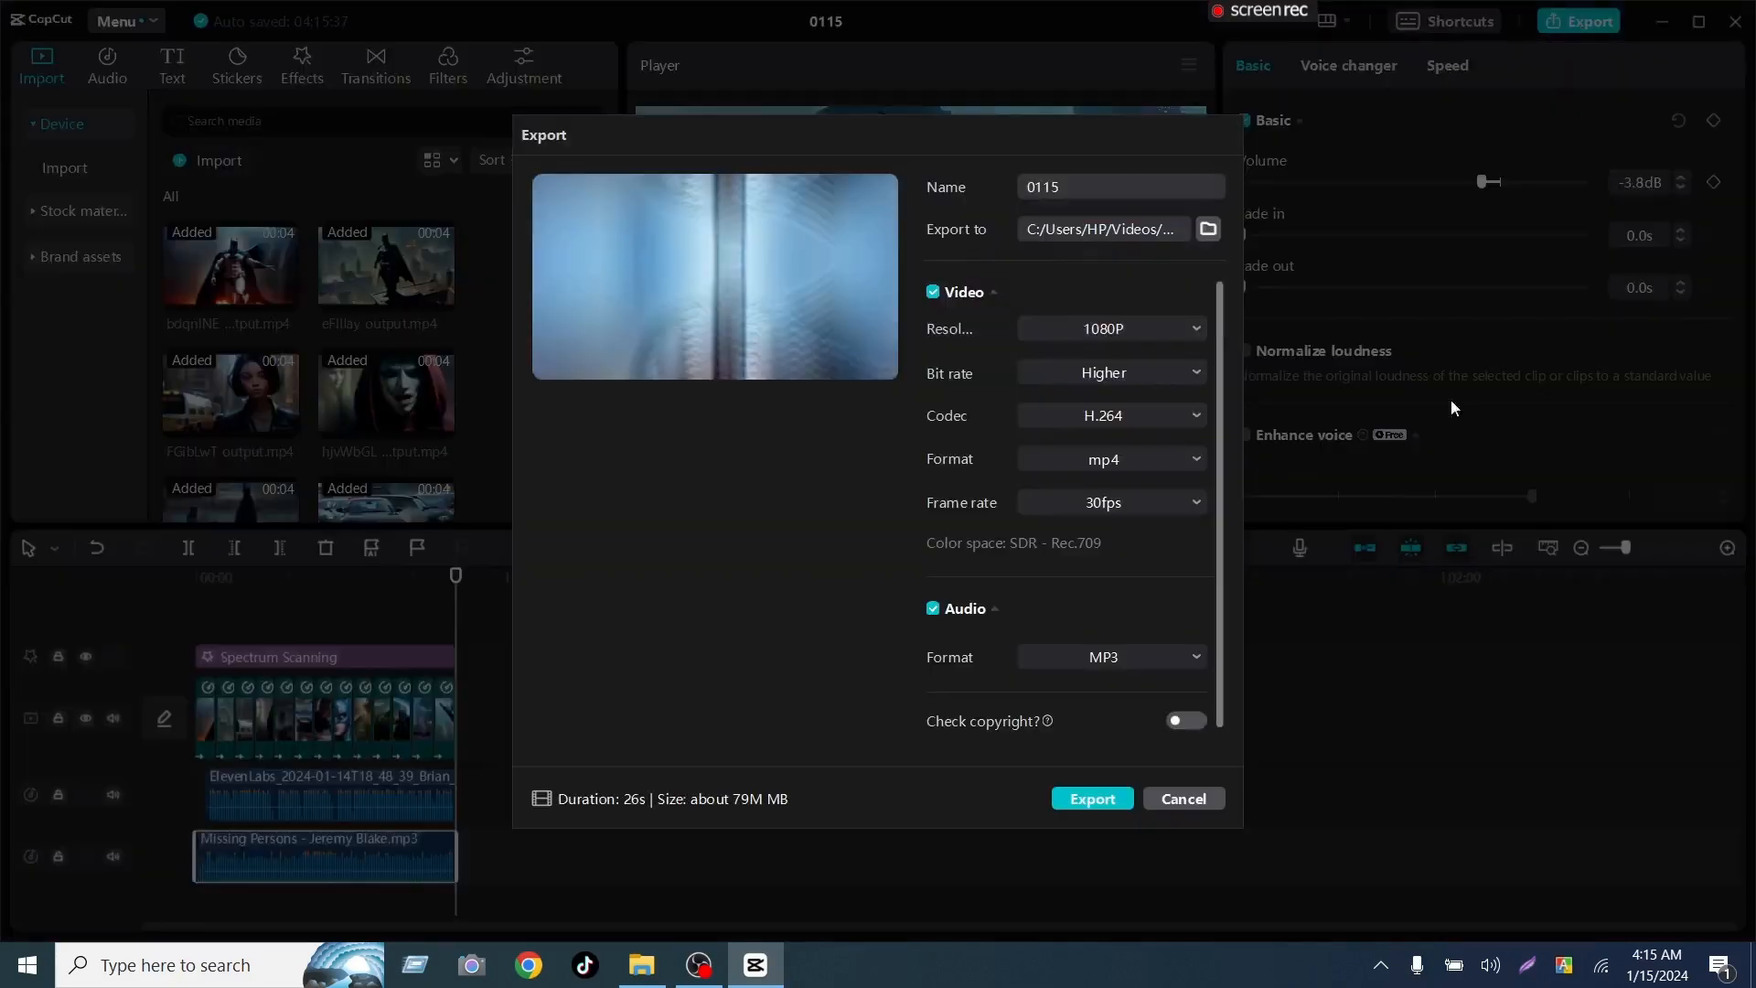
click(1091, 801)
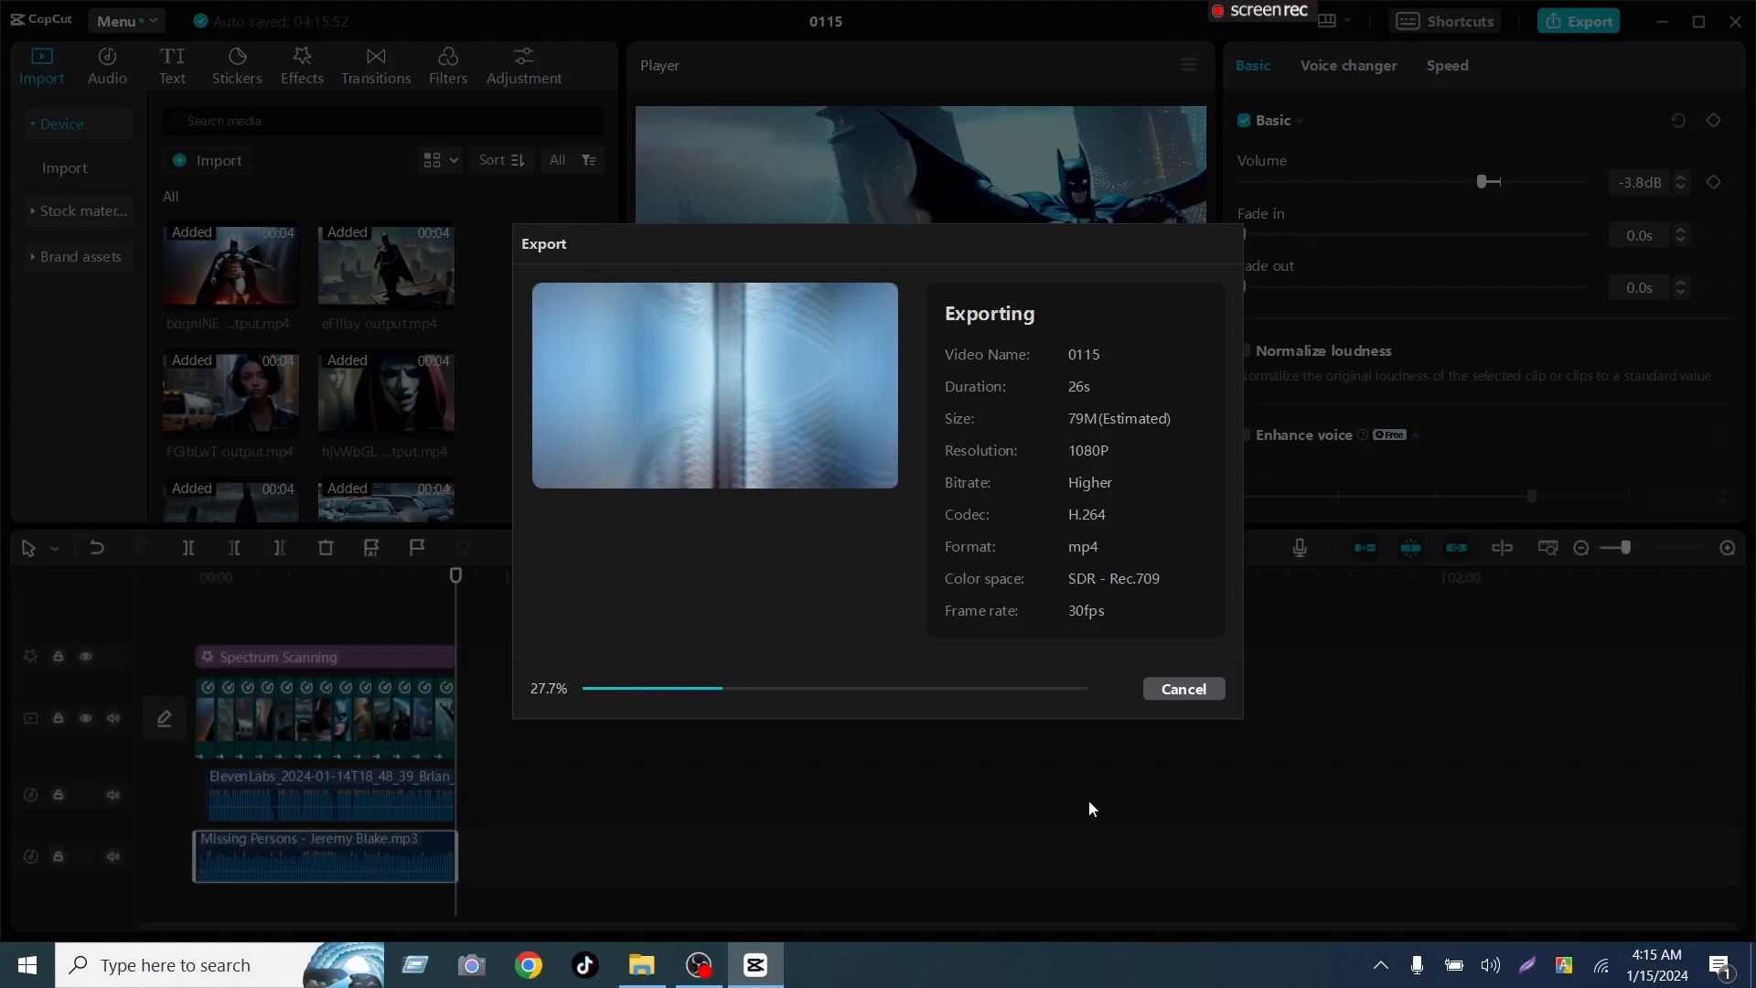